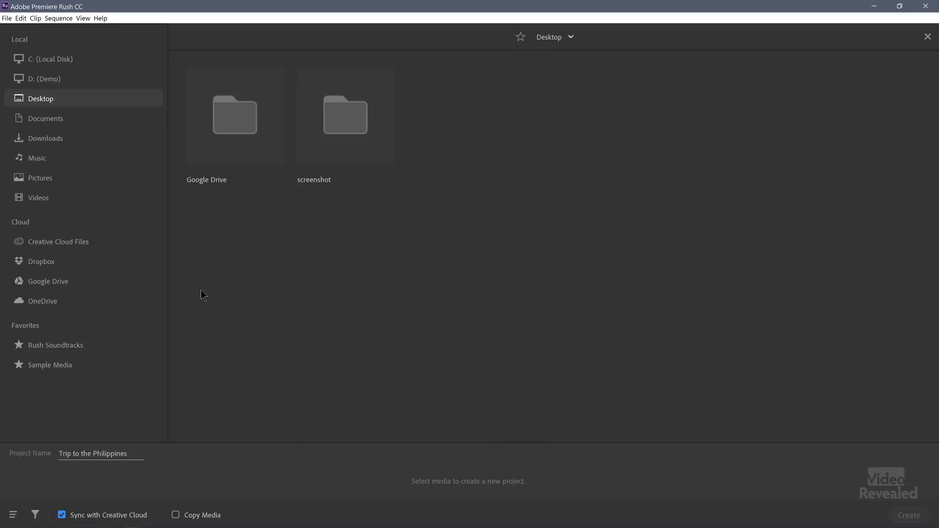
- From the Sample Media favorite, select Beach Aerial, Beach Selfie, Boarding the Boat and Boat Cruising in that order
left_click(43, 364)
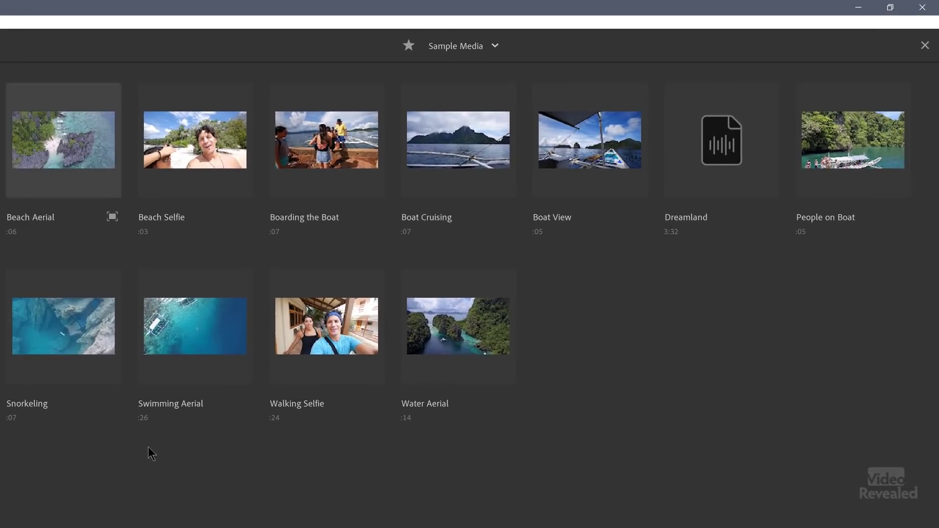
left_click(8, 108)
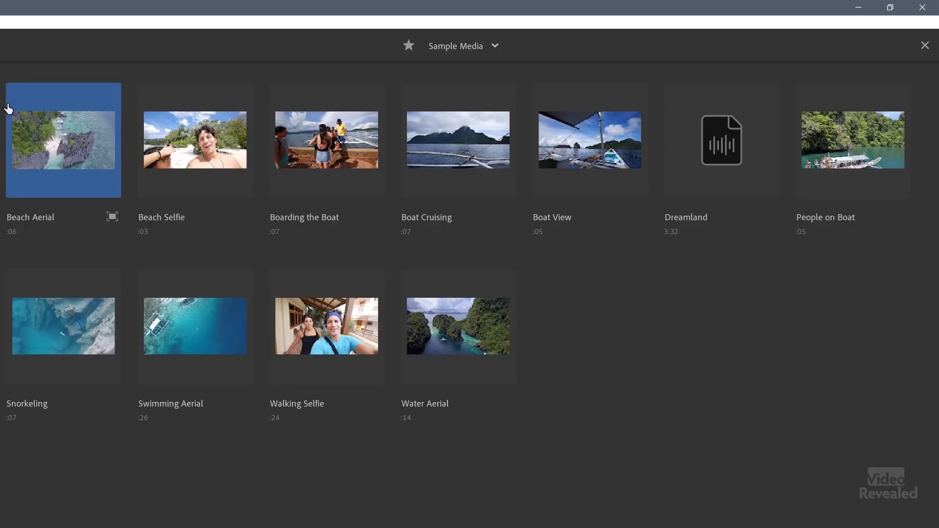
left_click(152, 96)
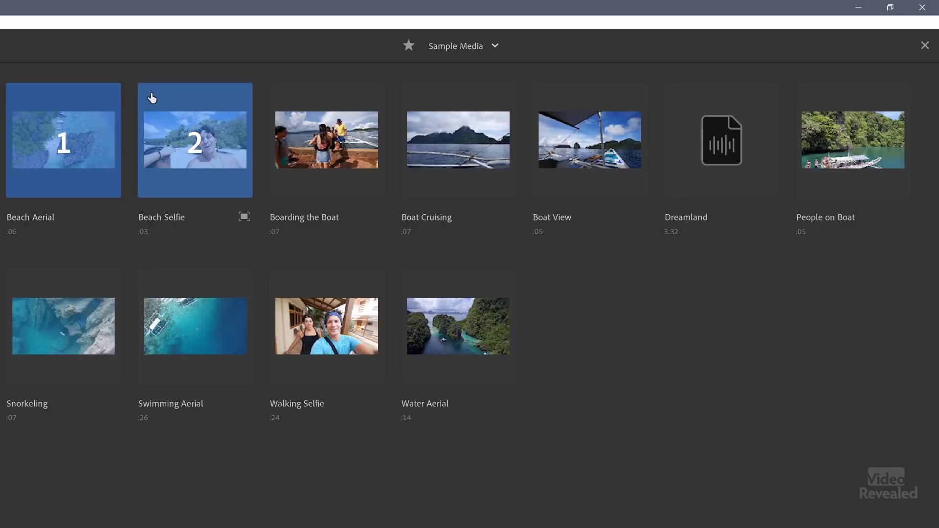
left_click(284, 101)
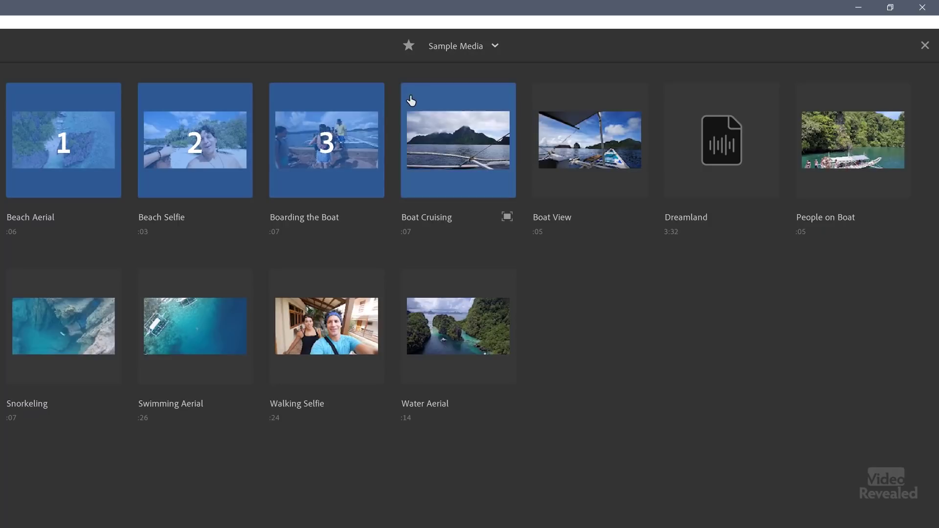
left_click(411, 100)
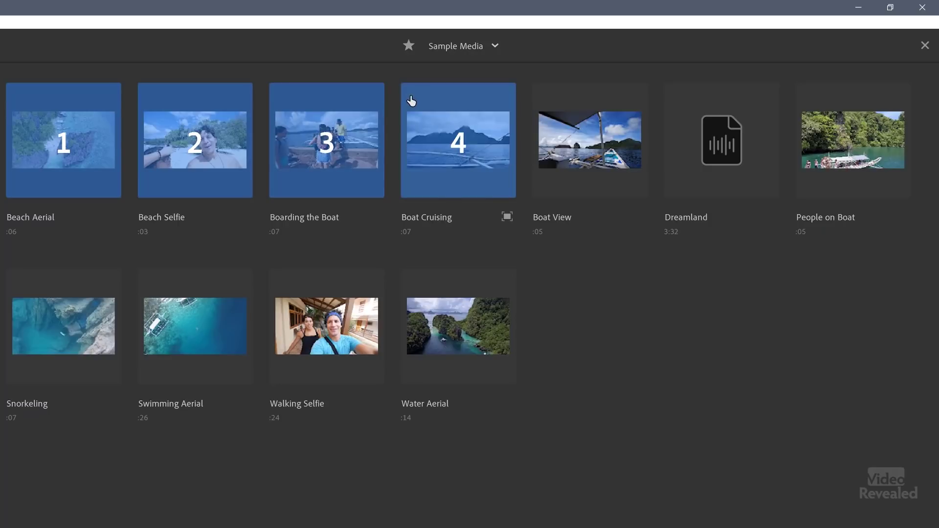
- Reorder the selection so that Boat Cruising comes third and Boarding the Boat fourth
left_click(411, 101)
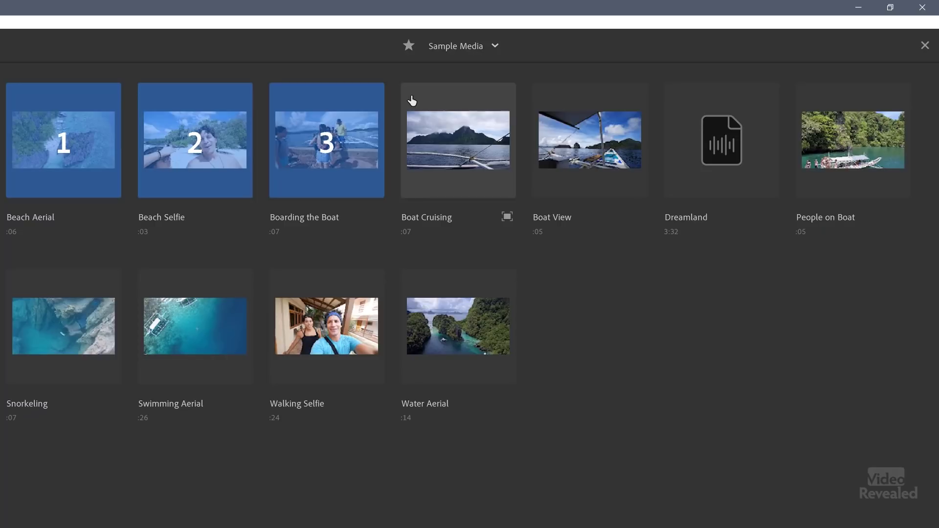
left_click(278, 101)
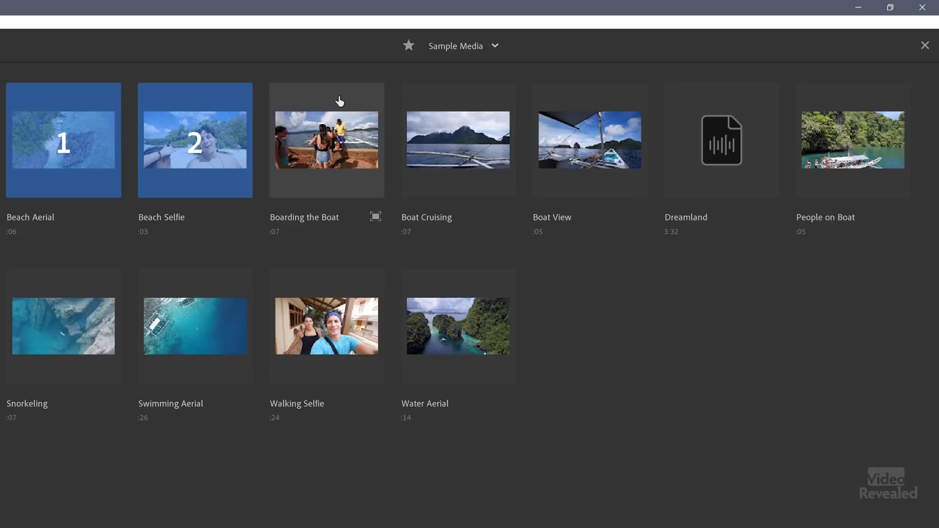
left_click(412, 100)
left_click(288, 96)
- Add Boat View, People on Boat, Dreamland, Snorkeling, Swimming Aerial, Walking Selfie and Water Aerial to the selection in that order, and create the project
left_click(553, 103)
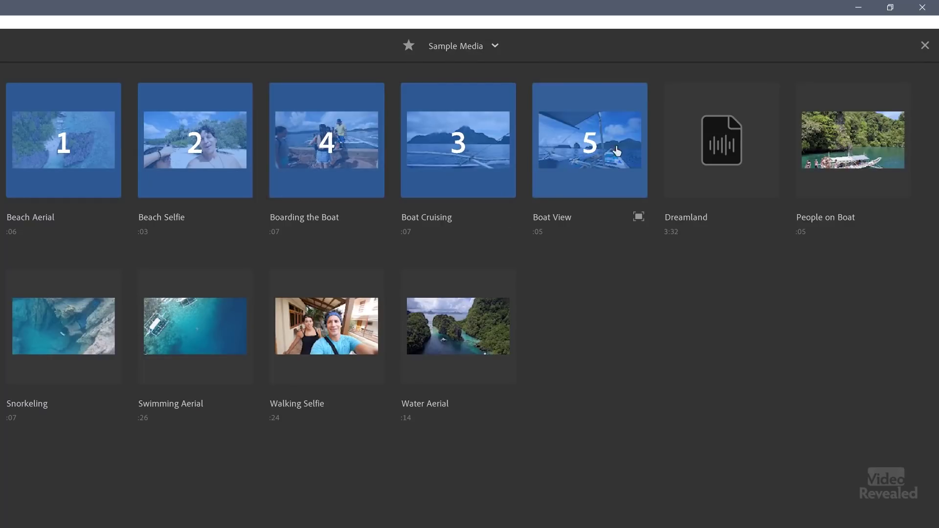
left_click(807, 97)
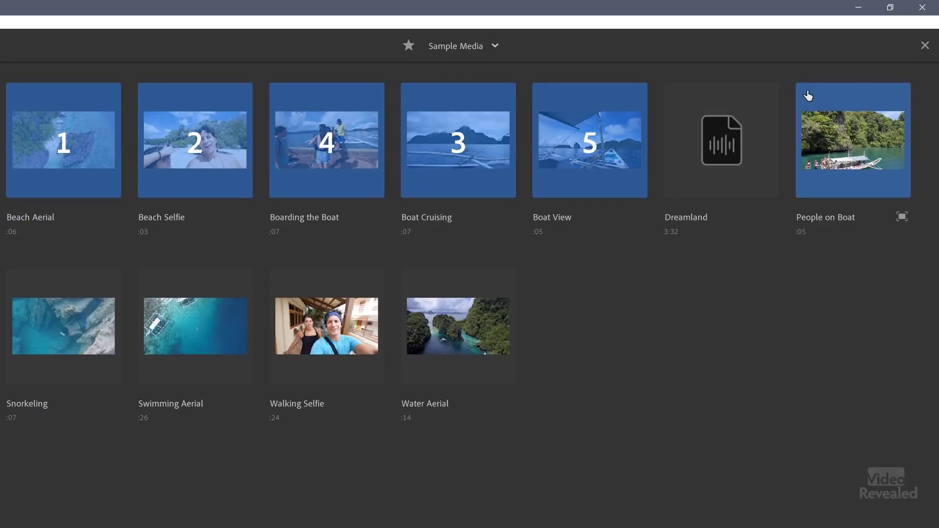
left_click(675, 98)
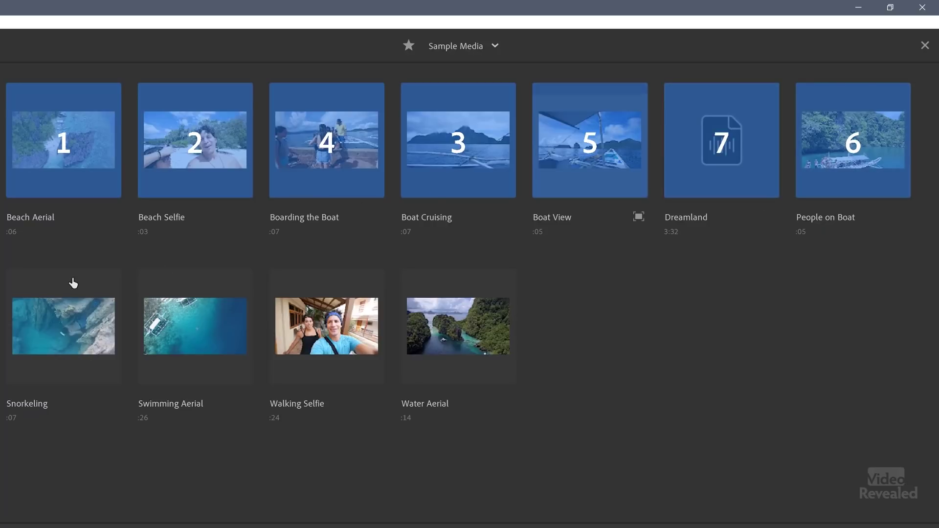
left_click(17, 285)
left_click(151, 290)
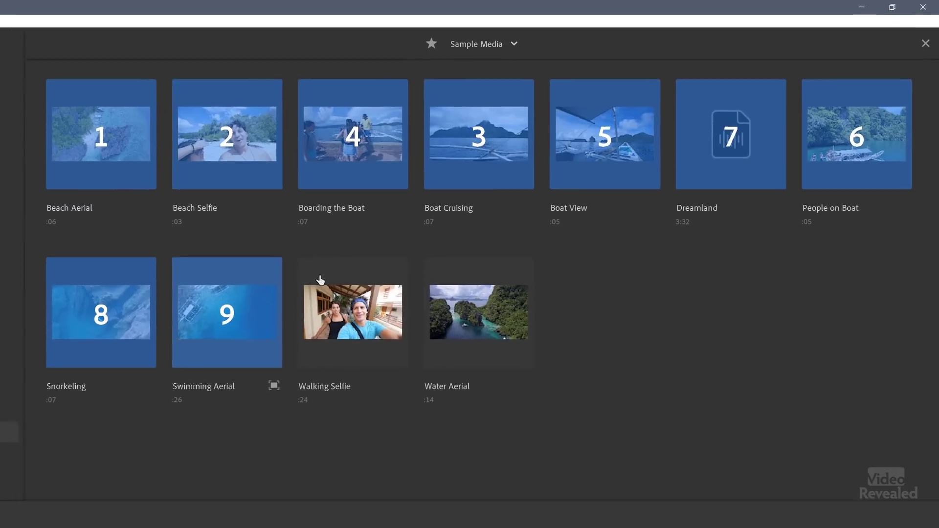
left_click(399, 240)
left_click(512, 235)
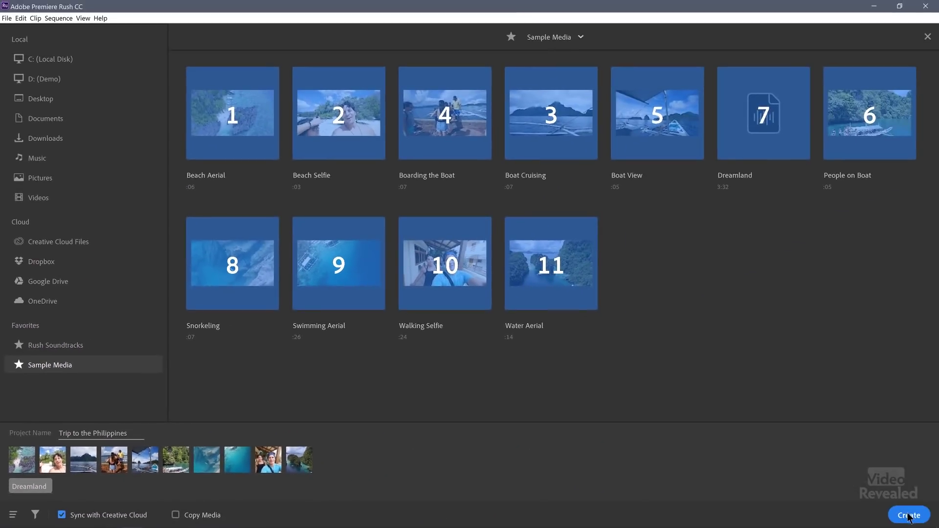
left_click(906, 517)
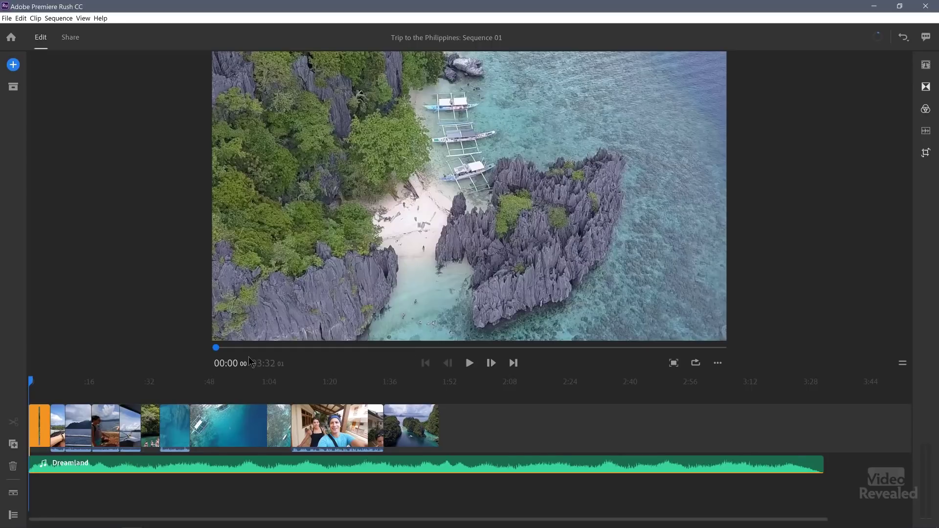
- Play the new sequence from its start, lower the system volume and stop playback
mouse_move(217, 348)
left_mouse_down()
mouse_move(325, 350)
mouse_move(215, 357)
left_mouse_up()
left_click(468, 364)
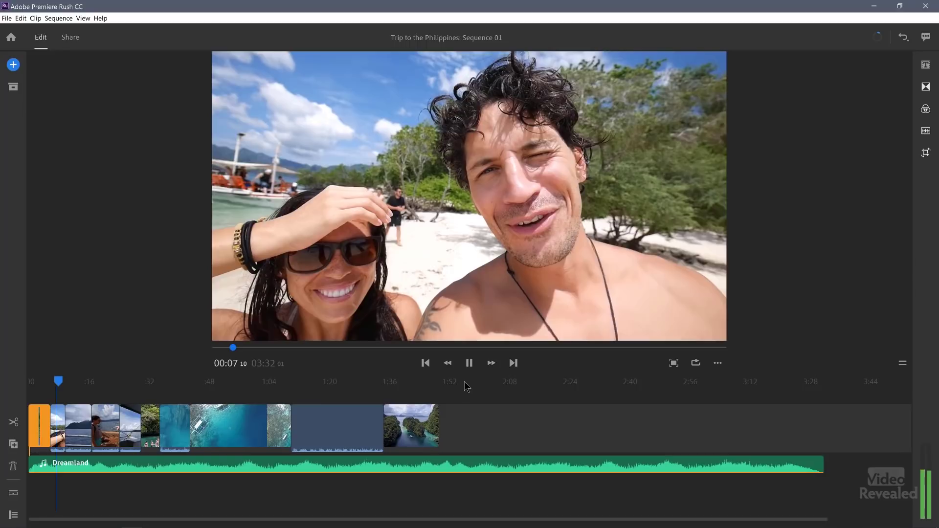
key("XF86AudioLowerVolume")
key("XF86AudioLowerVolume")
key("XF86AudioLowerVolume")
key("XF86AudioLowerVolume")
key("XF86AudioLowerVolume")
key("XF86AudioLowerVolume")
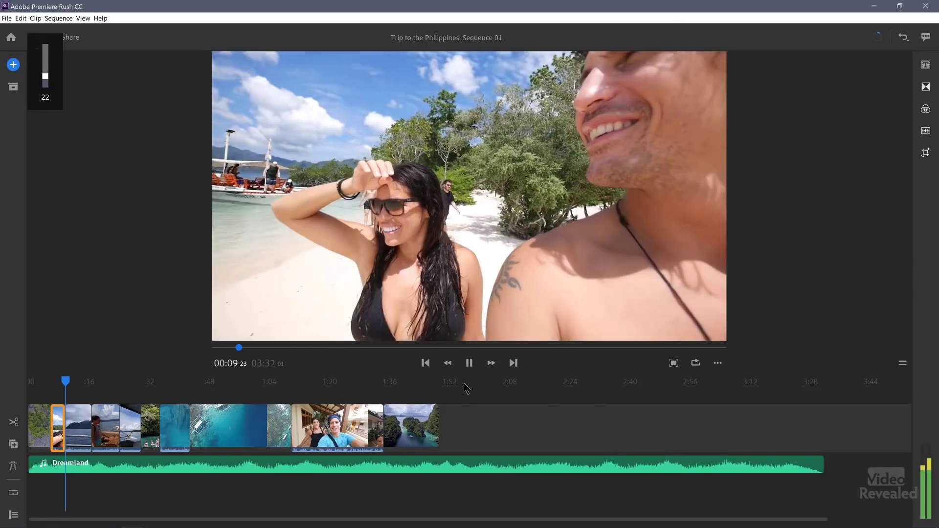
key("XF86AudioLowerVolume")
key("space")
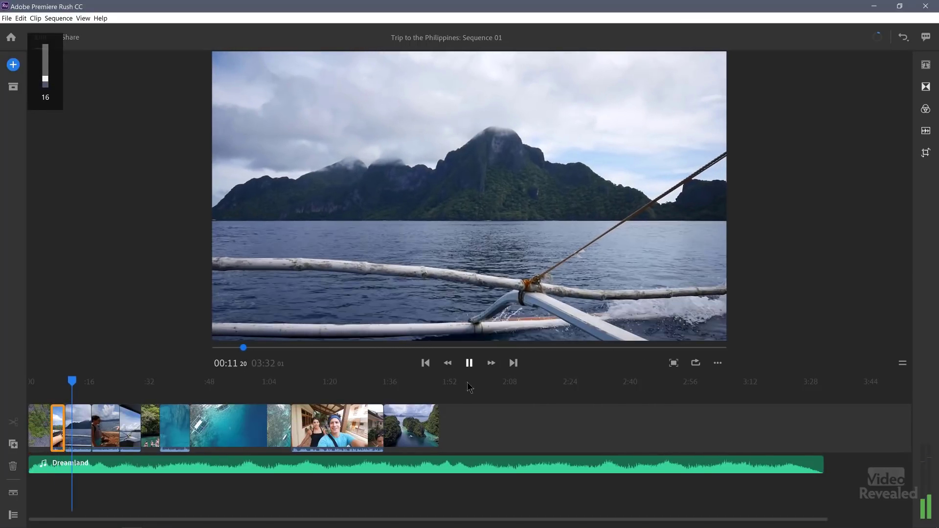
key("XF86AudioLowerVolume")
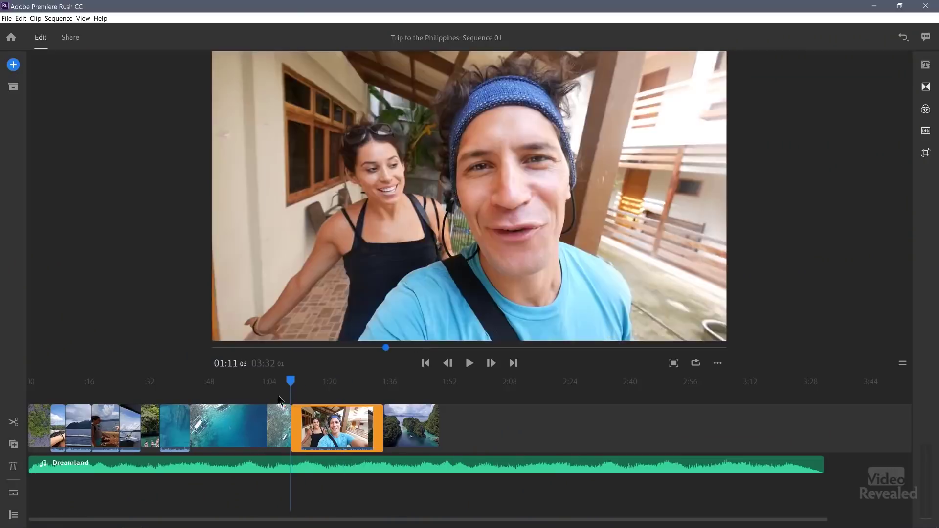
- Trim the end of the Dreamland audio clip back to the end of the last video clip
left_click(242, 413)
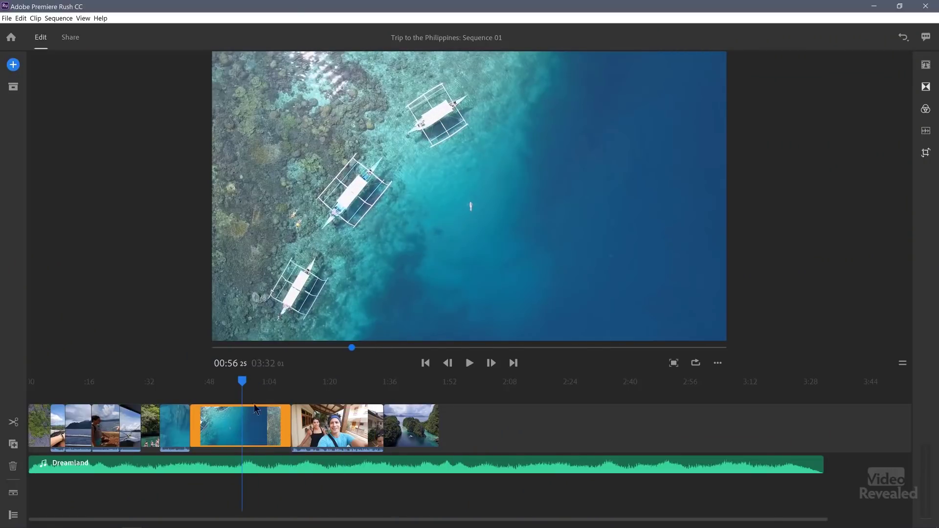
left_click_drag(819, 463, 440, 467)
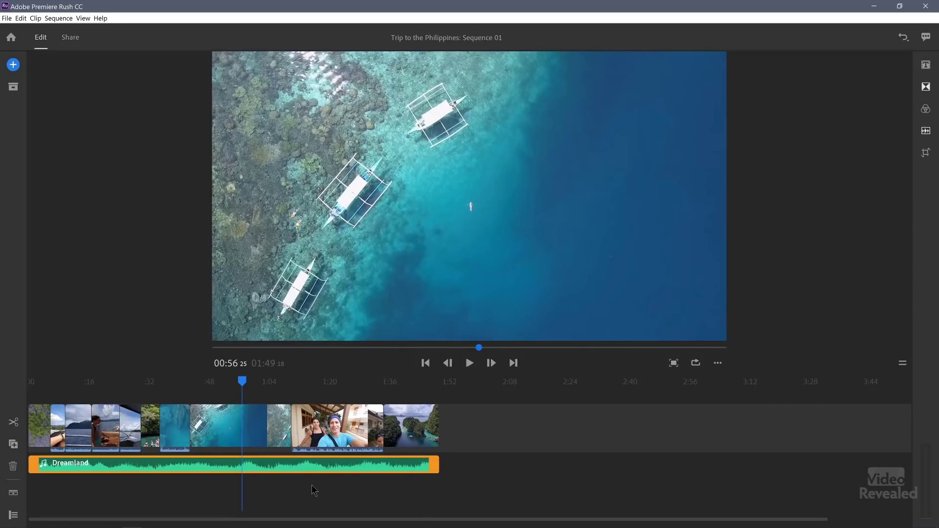
- Show the timeline's track controls and switch the main video track's mute, lock and visibility on and off again
key("=")
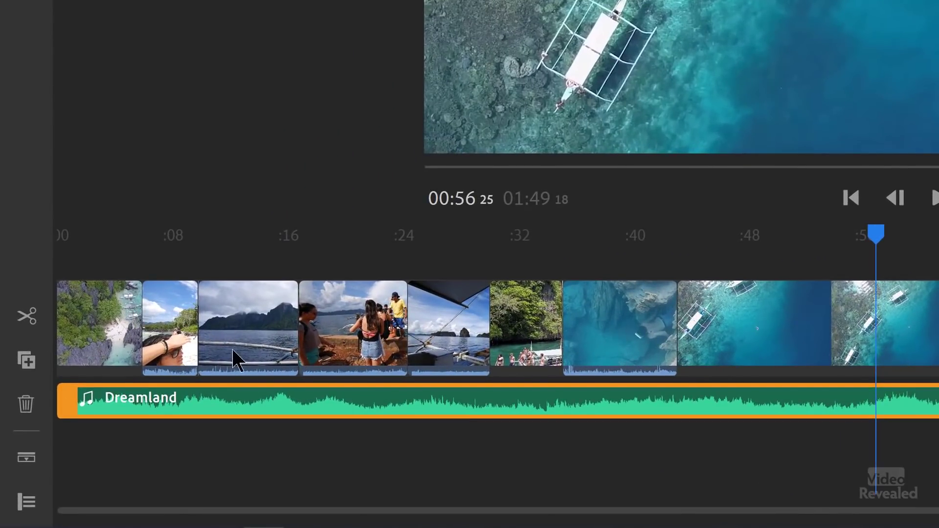
left_click(25, 502)
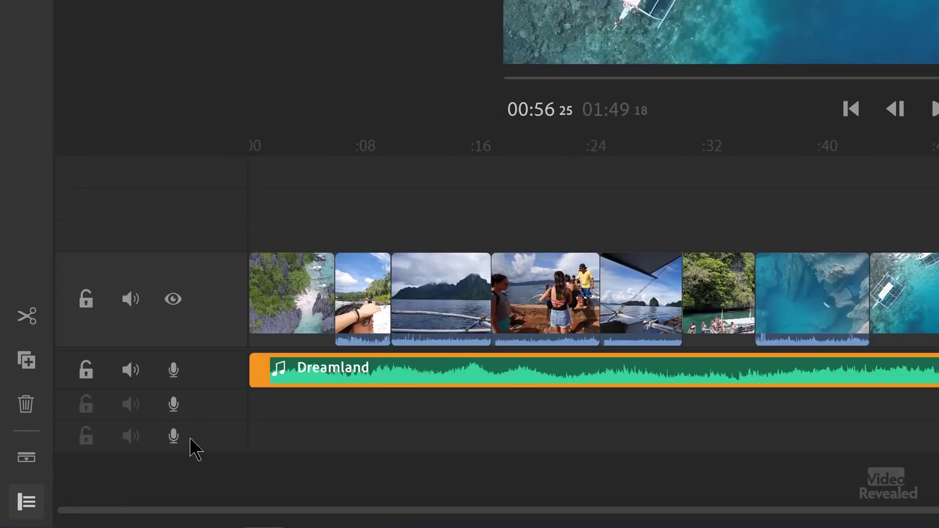
left_click(136, 299)
left_click(134, 300)
left_click(87, 299)
left_click(87, 299)
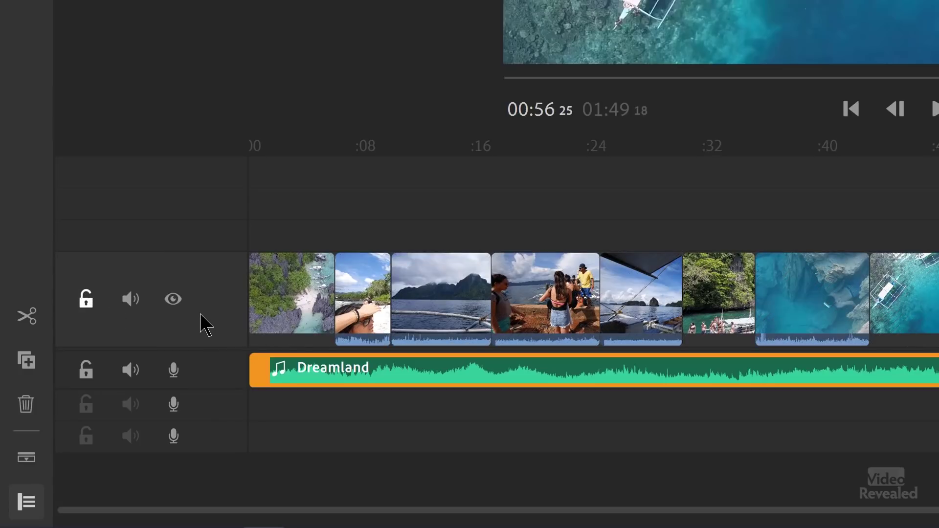
left_click(177, 300)
left_click(176, 299)
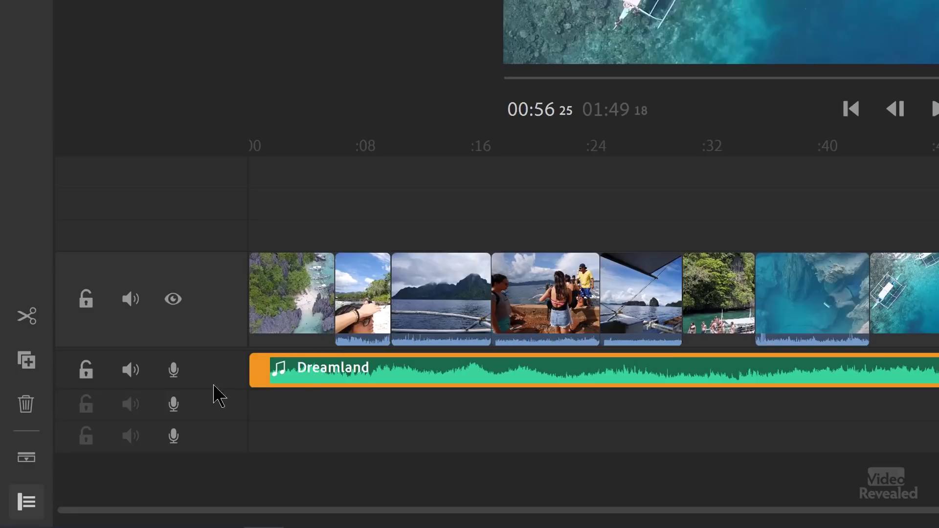
- Expand the audio of the Dreamland track and of the video clips to inspect the waveforms, collapsing each again
left_click(27, 459)
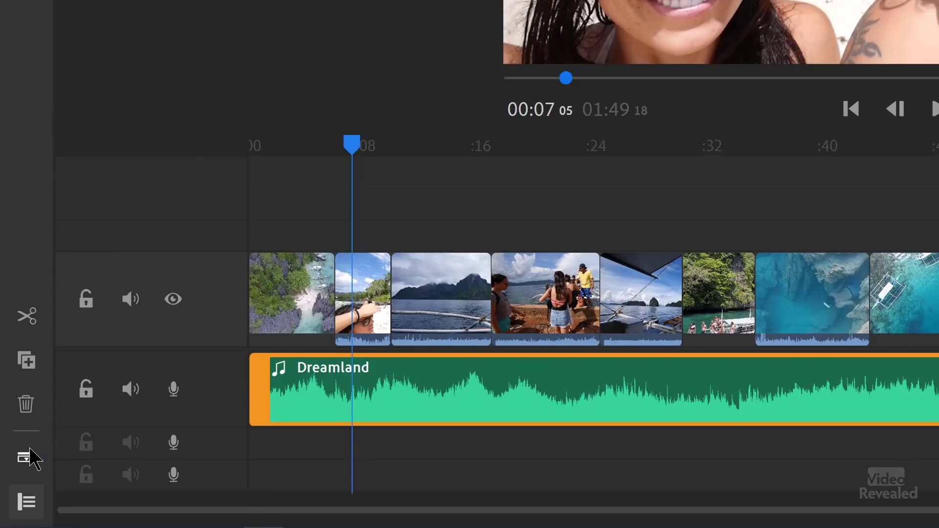
left_click(28, 458)
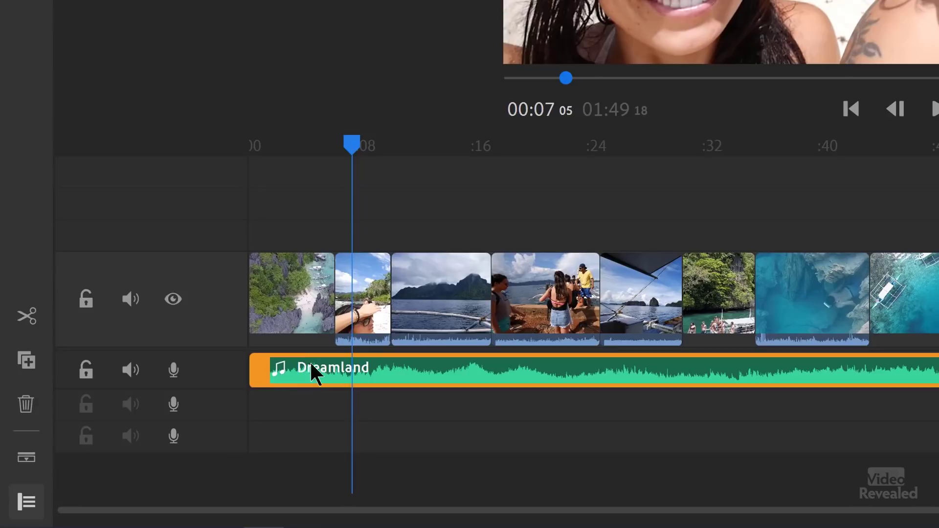
left_click(356, 318)
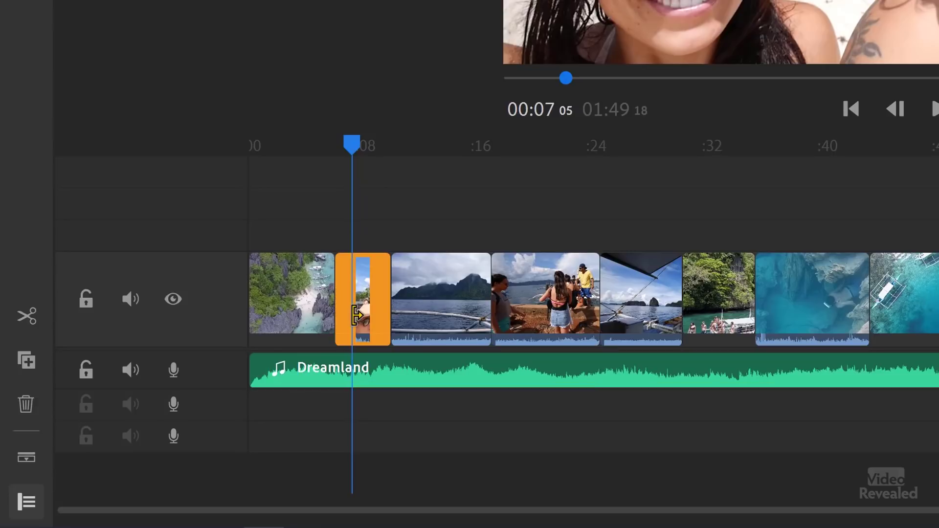
left_click(30, 456)
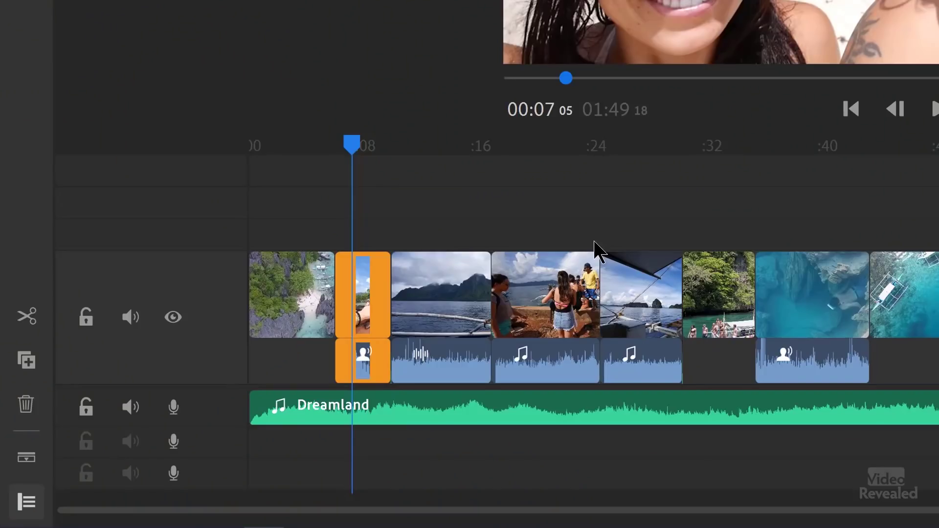
left_click(27, 457)
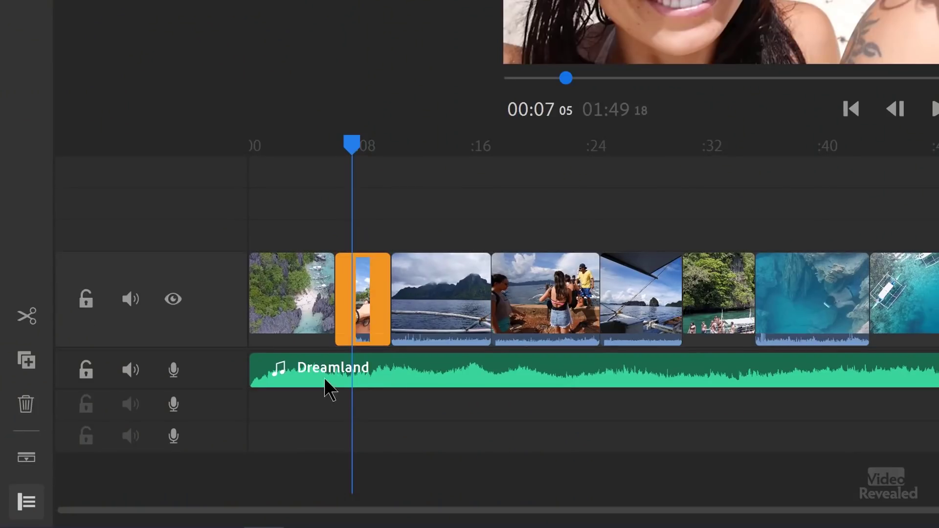
left_click(380, 377)
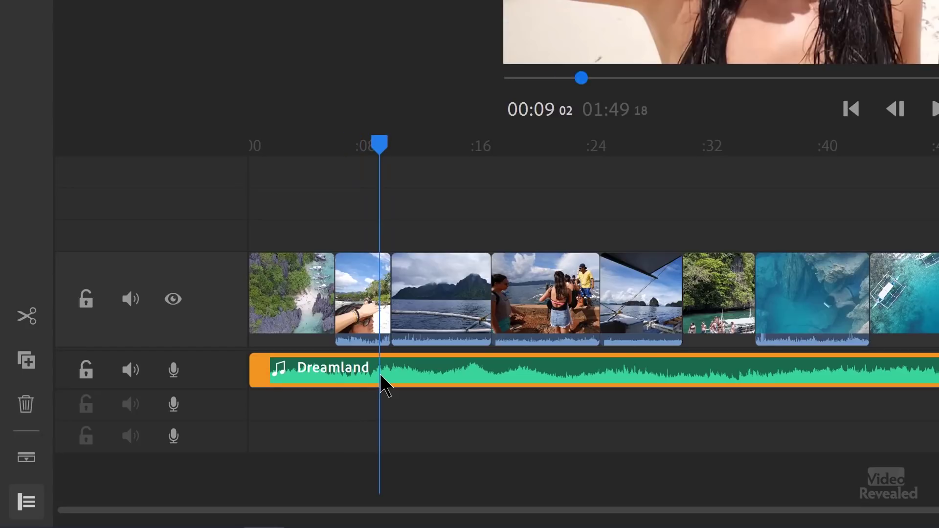
left_click(27, 457)
left_click(27, 457)
- Split the Boat Cruising clip near its middle, at about 00:13 24
left_click_drag(391, 145, 448, 151)
left_click(445, 304)
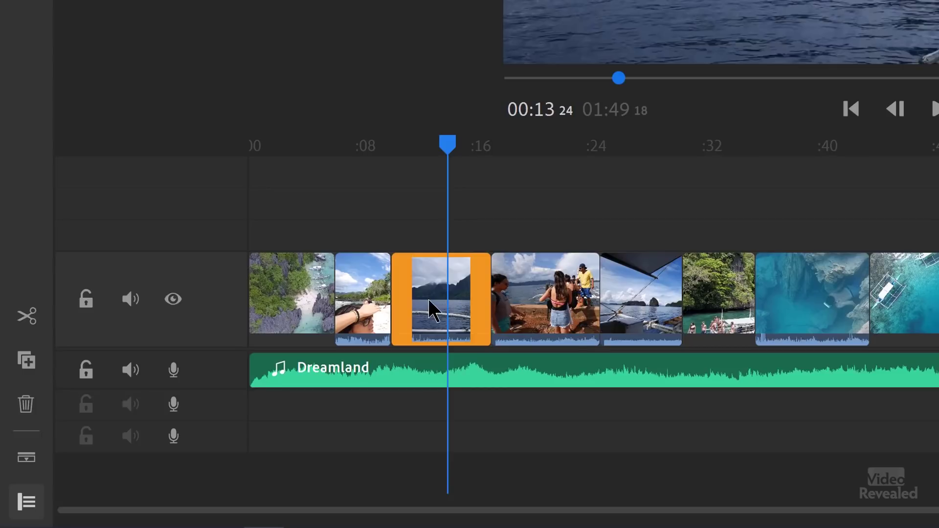
left_click(35, 324)
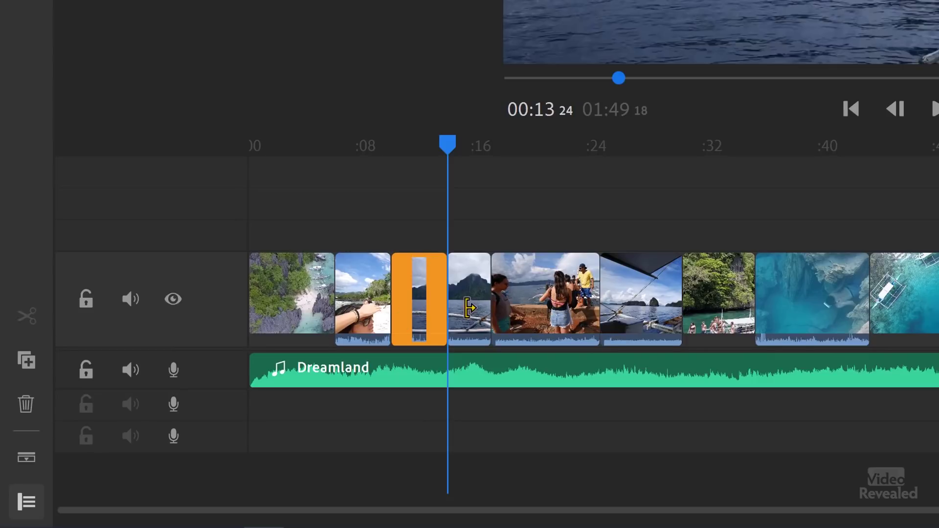
- Move the Boarding the Boat clip between the two halves of the Boat Cruising clip and review the new clip order
left_click(552, 296)
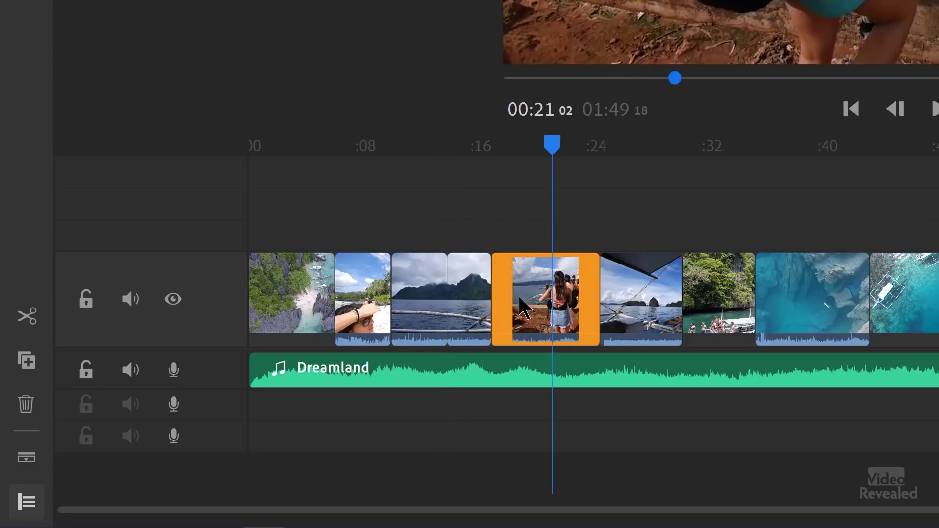
left_click_drag(562, 311, 509, 314)
left_click(576, 294)
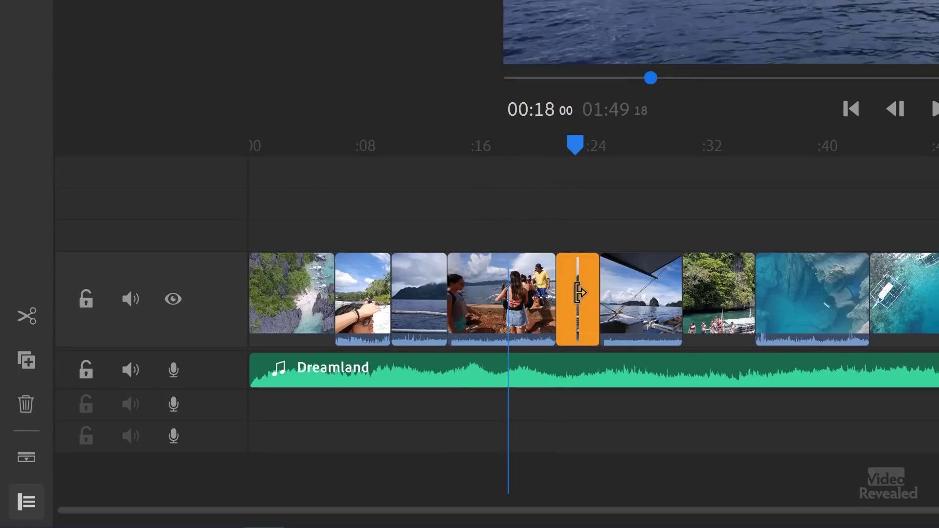
left_click(422, 283)
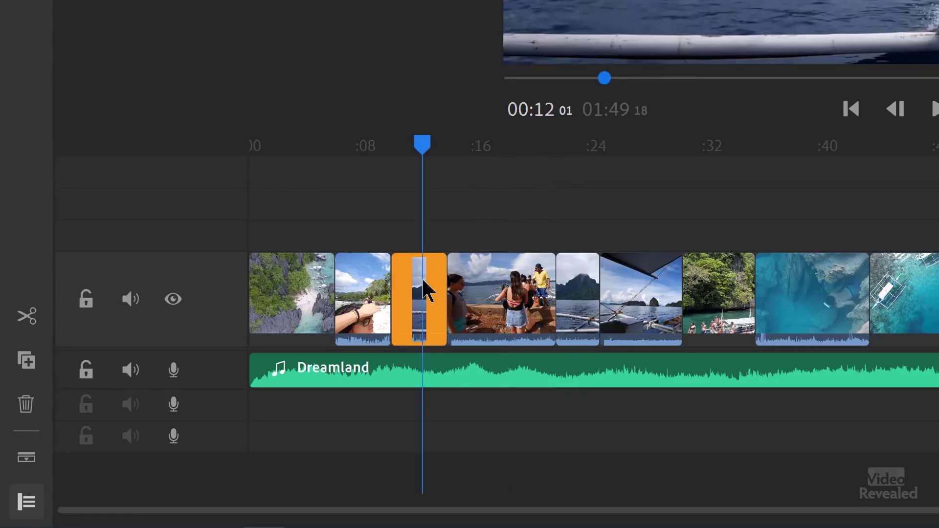
left_click(509, 283)
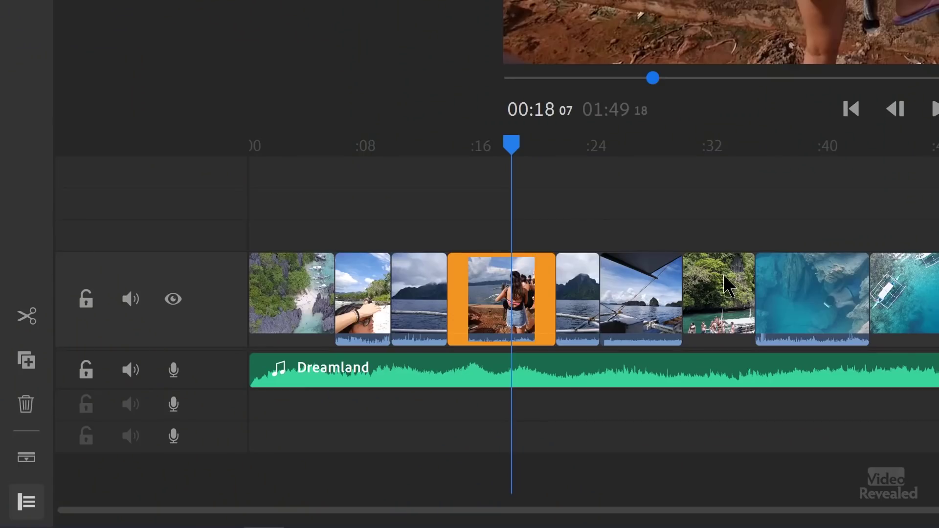
- Move the underwater snorkelling clip onto the track above the main video and shrink it to a picture-in-picture in the frame's upper-right corner
left_click_drag(809, 313, 810, 222)
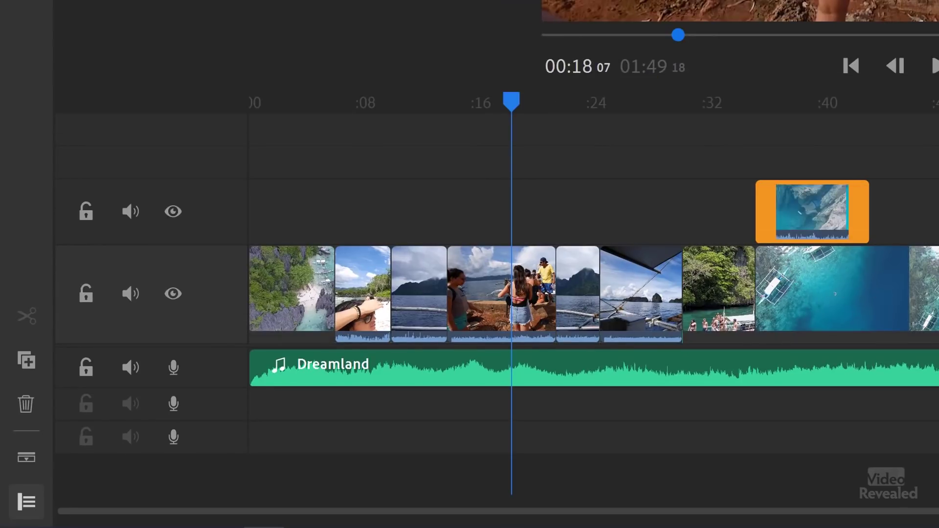
left_click_drag(820, 213, 636, 301)
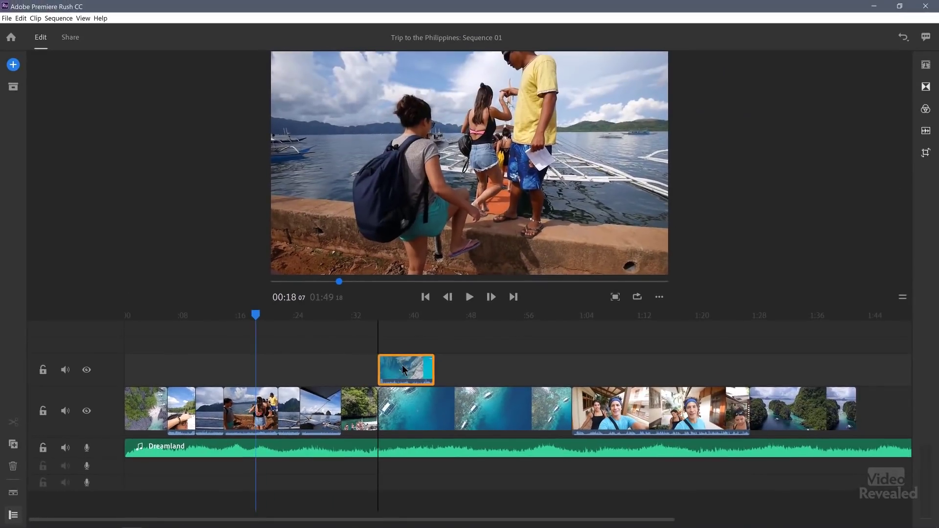
left_click(403, 315)
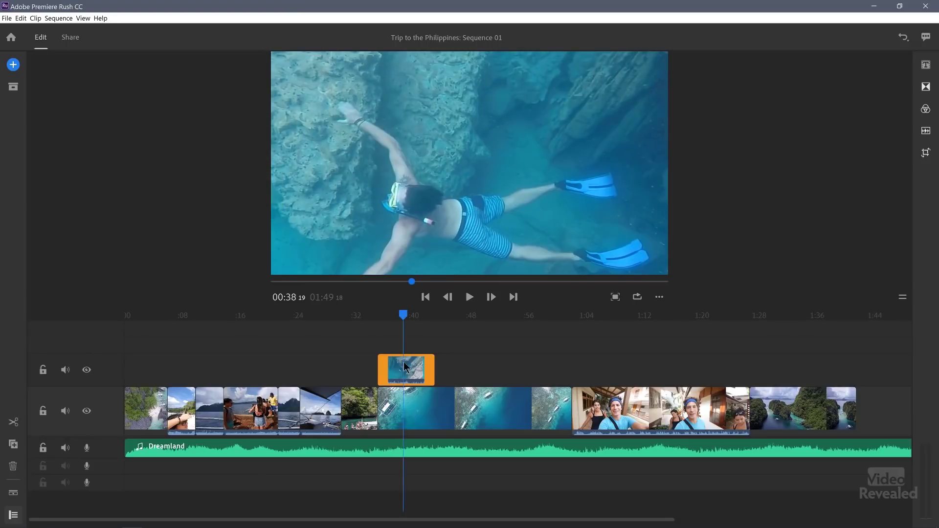
left_click(425, 171)
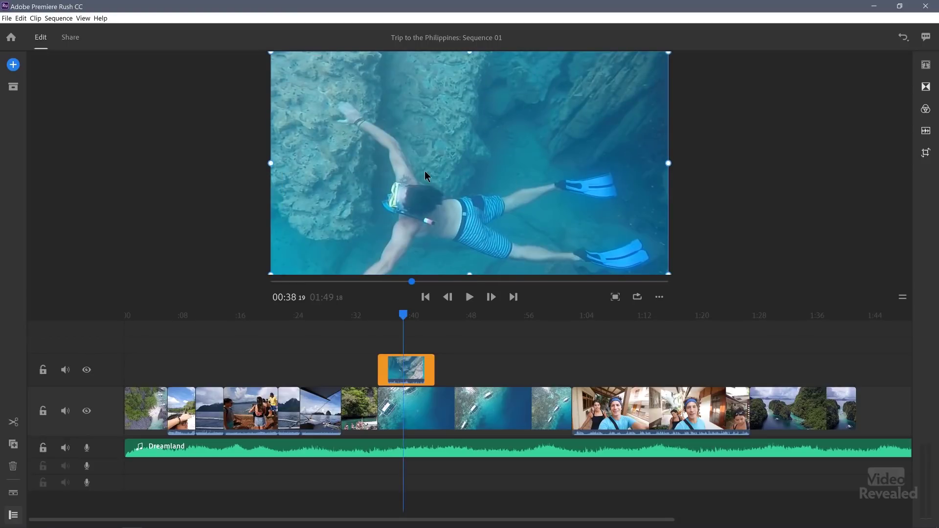
left_click_drag(670, 274, 621, 89)
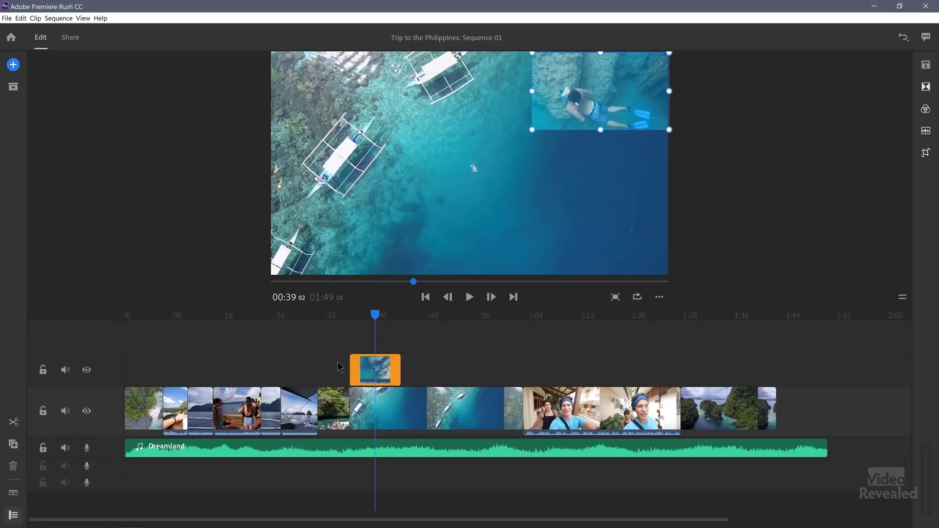
- Play back the picture-in-picture from about 00:34 and view the paused frame in the full-size preview
left_click(344, 315)
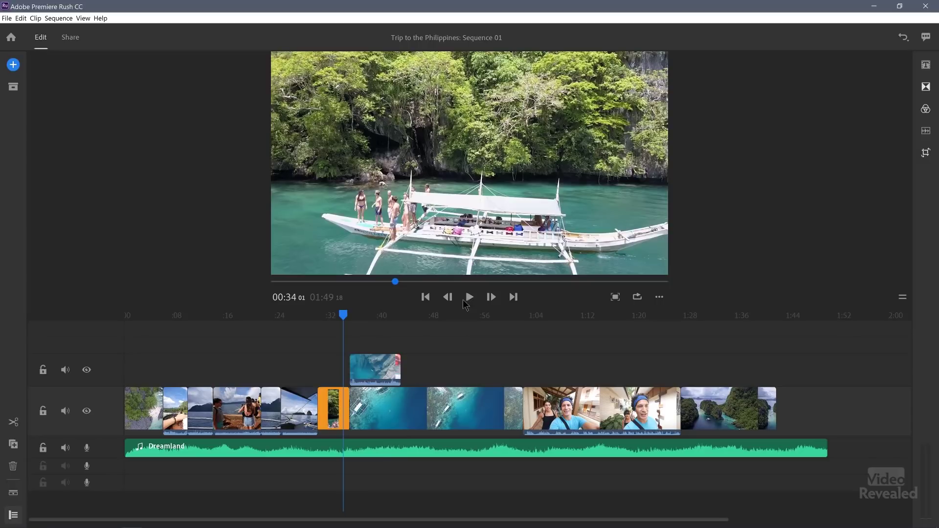
left_click(469, 299)
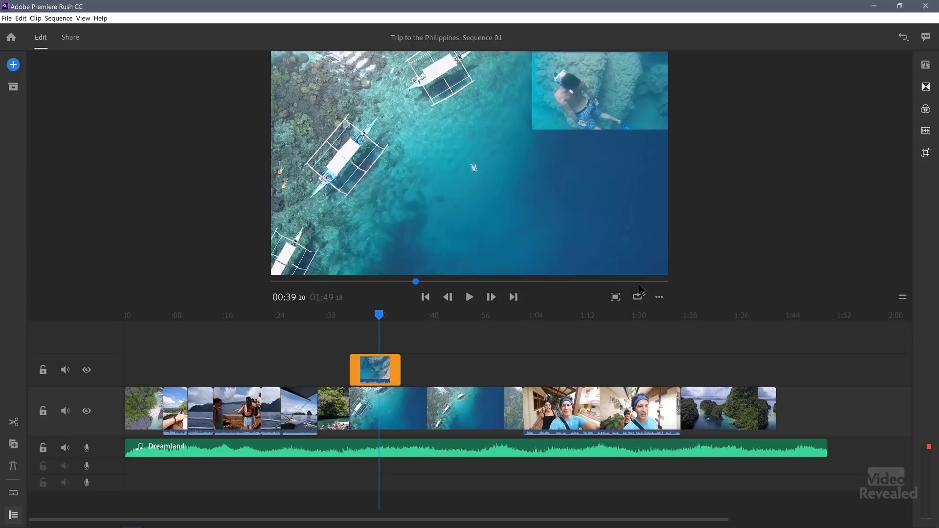
left_click(616, 298)
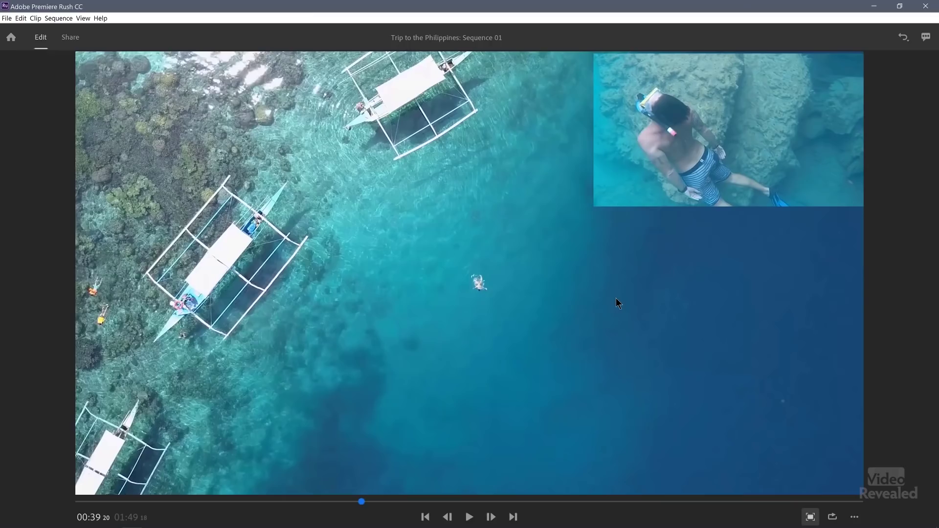
left_click(810, 517)
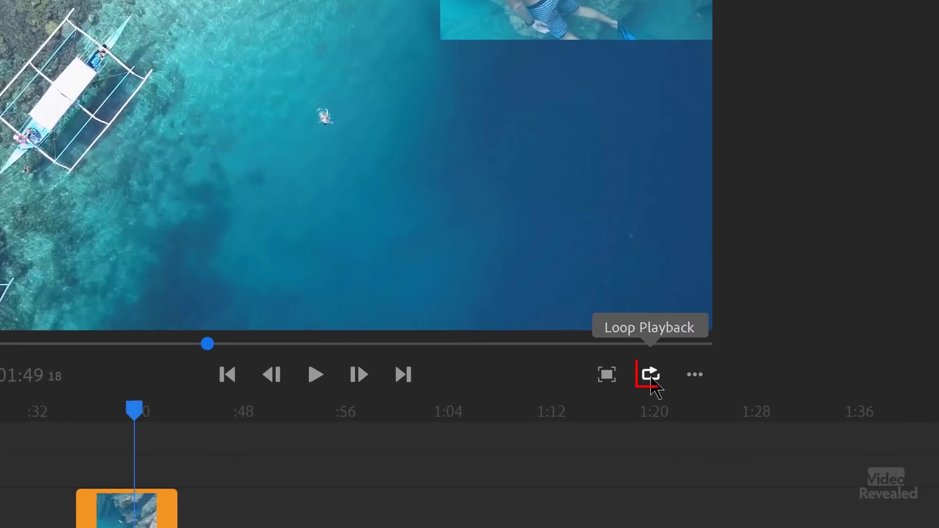
- Try the sequence in Portrait orientation and in Square orientation
left_click(696, 377)
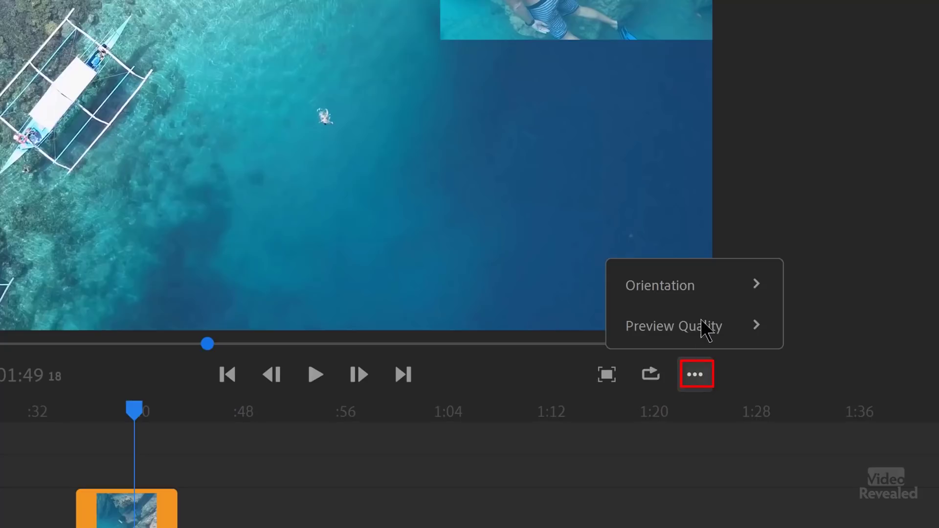
mouse_move(700, 293)
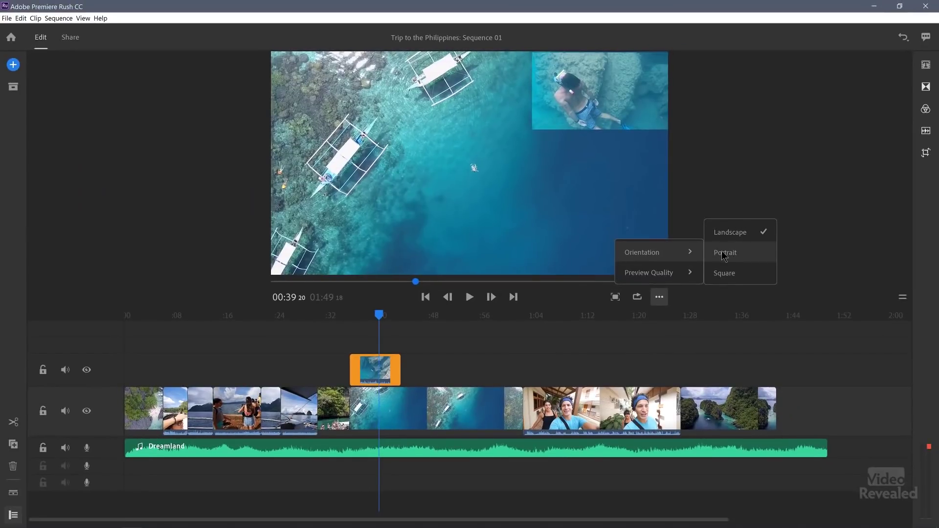
left_click(725, 254)
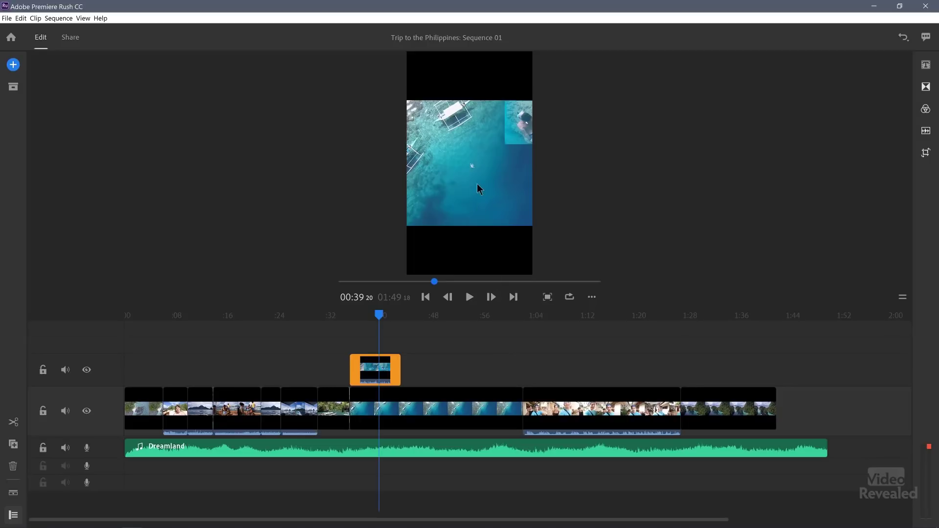
left_click(593, 298)
mouse_move(594, 253)
left_click(654, 274)
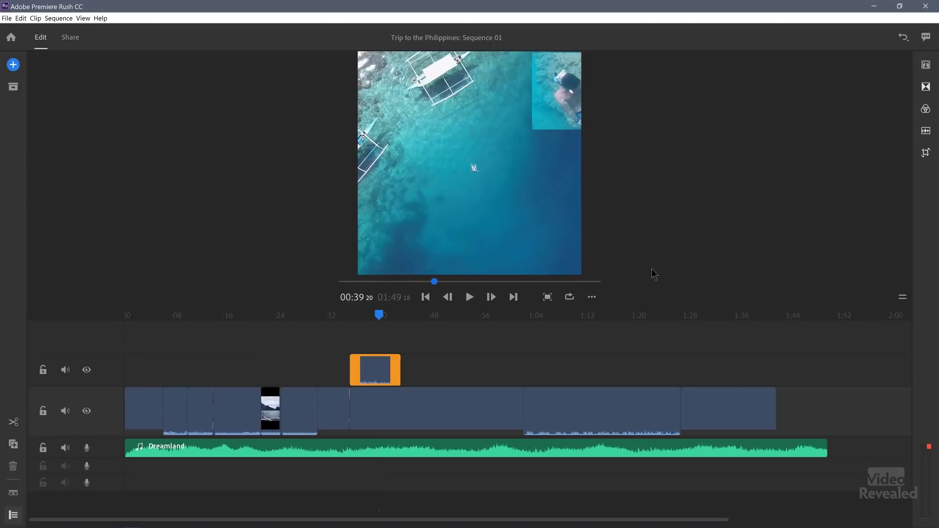
- Return the sequence orientation to Landscape and show the Preview Quality options
left_click(593, 297)
mouse_move(610, 254)
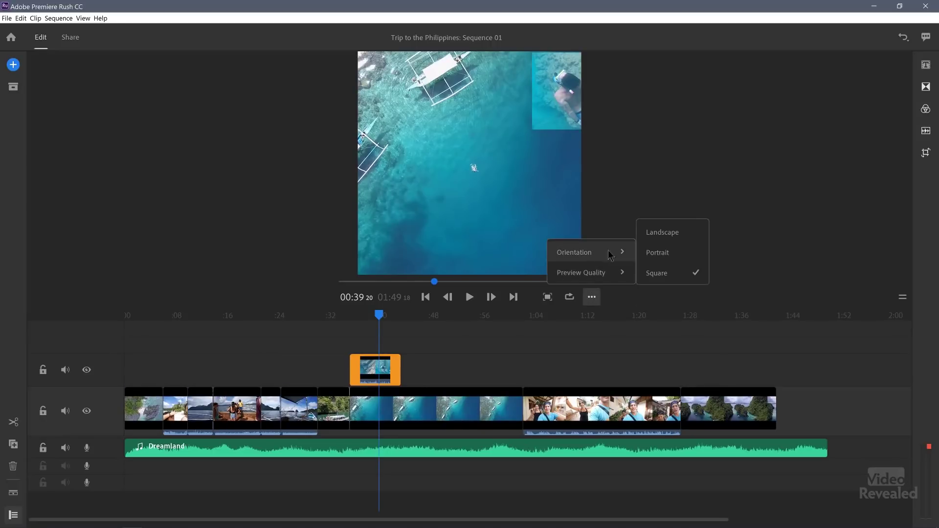
left_click(663, 234)
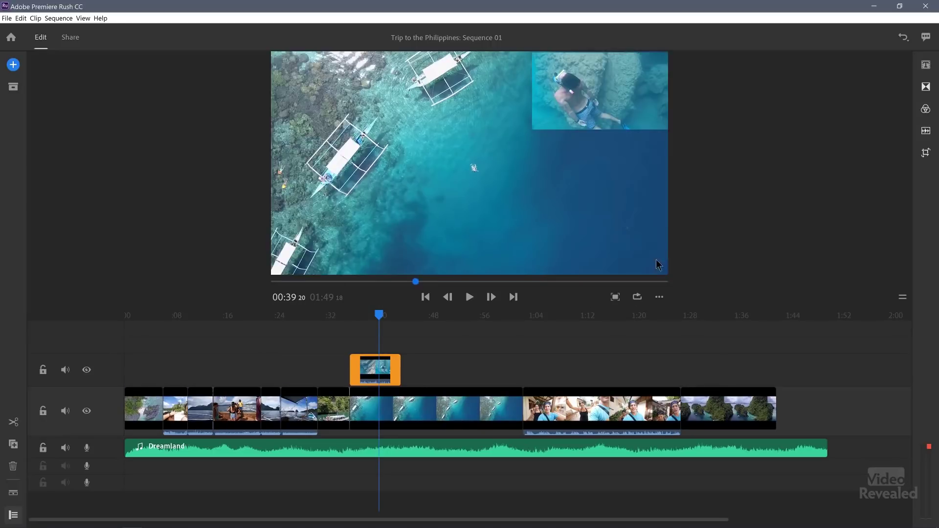
left_click(655, 299)
mouse_move(649, 272)
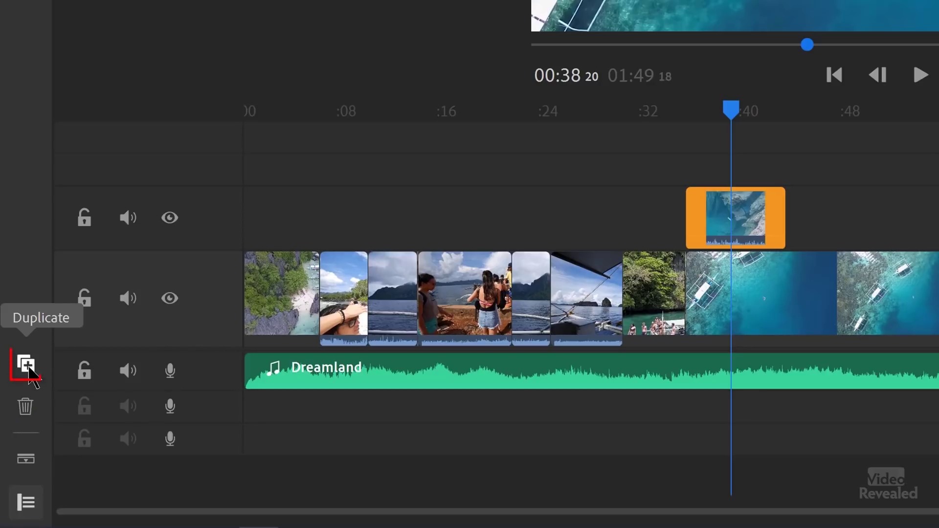
- Duplicate the snorkelling picture-in-picture clip onto another track and delete the copy again
left_click(29, 369)
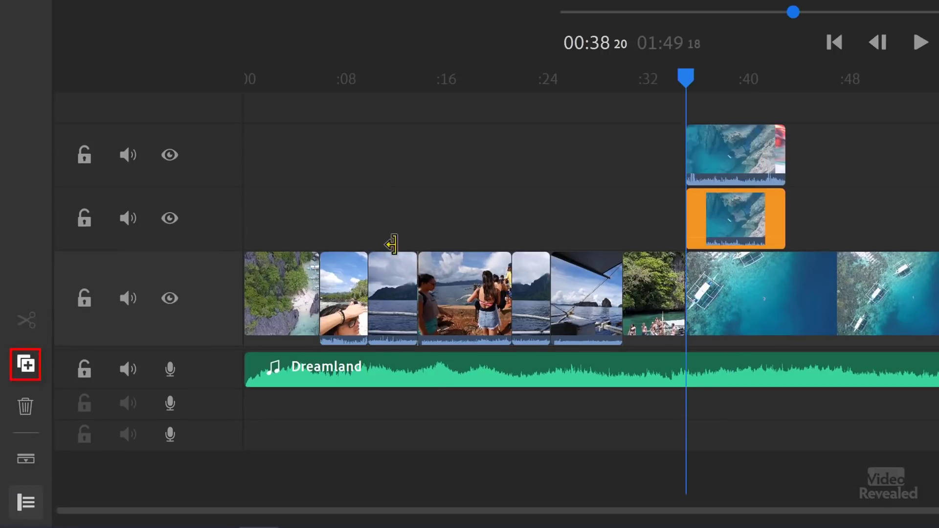
left_click(768, 162)
left_click_drag(730, 161, 738, 144)
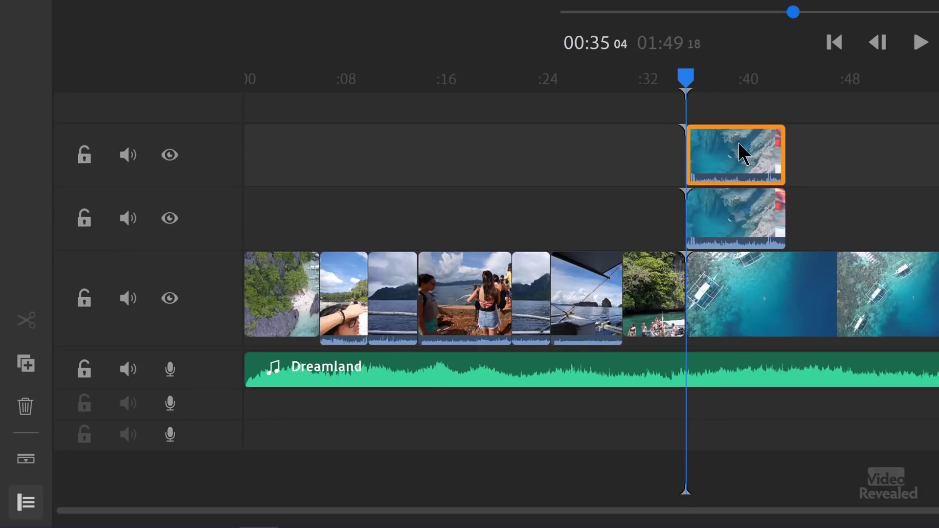
left_click_drag(474, 154, 475, 154)
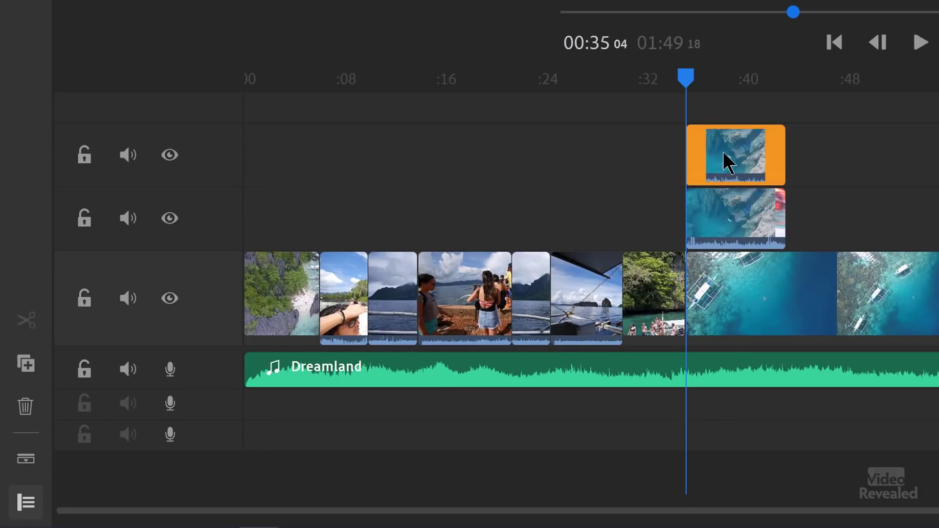
left_click(724, 154)
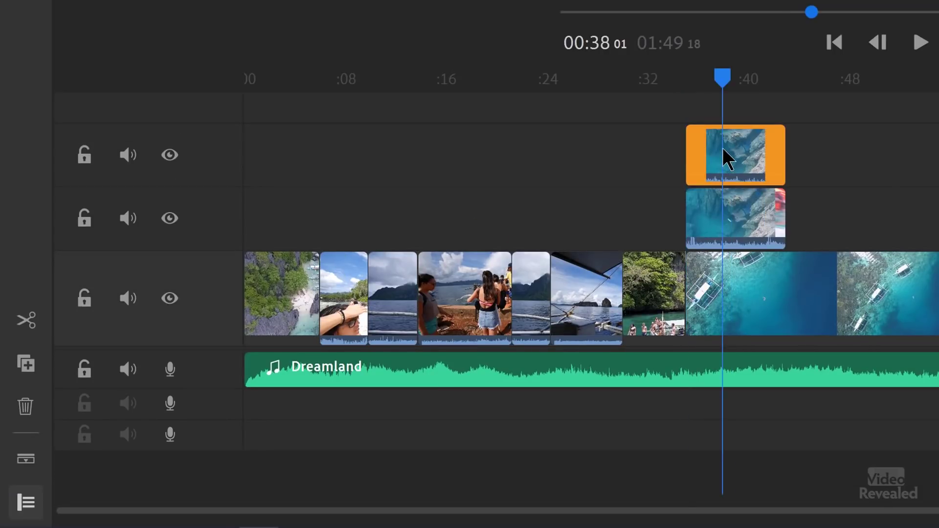
left_click(25, 407)
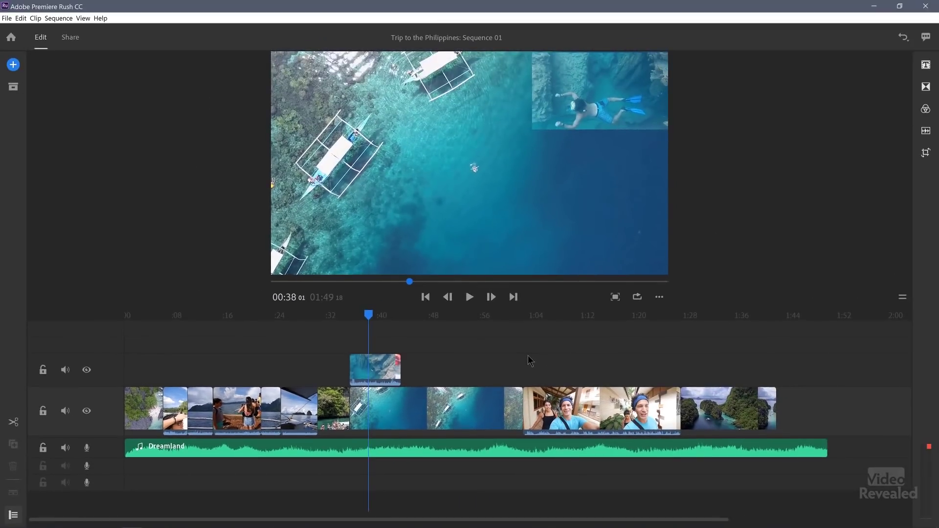
- Try the horizontal position (900) and rotation transforms on the aerial boats clip, resetting the Basic settings after each
left_click(468, 407)
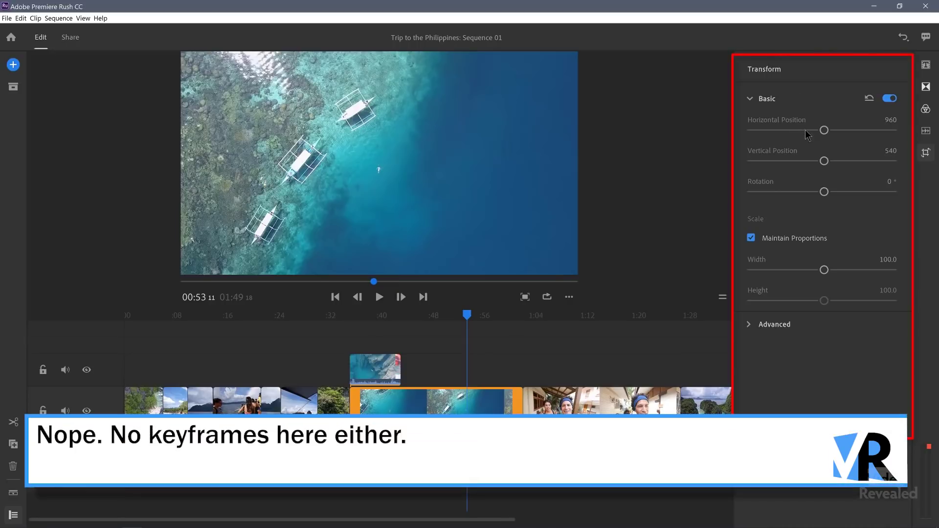
mouse_move(824, 131)
left_mouse_down()
mouse_move(803, 130)
mouse_move(851, 131)
mouse_move(820, 130)
left_mouse_up()
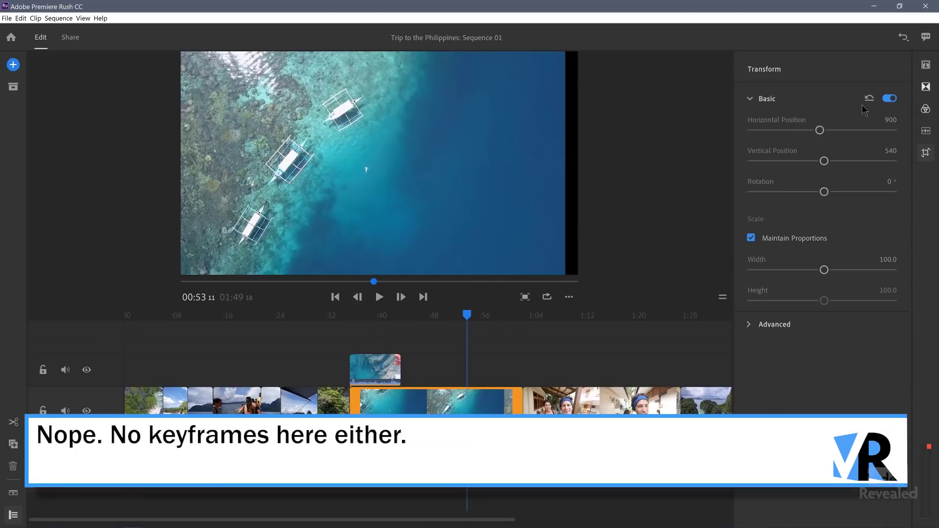
left_click(869, 99)
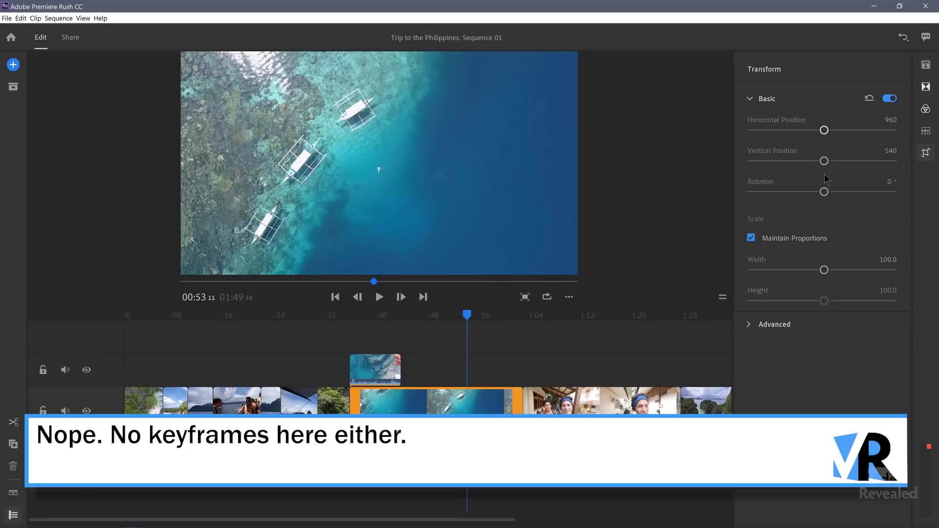
mouse_move(827, 194)
left_mouse_down()
mouse_move(839, 192)
mouse_move(825, 192)
left_mouse_up()
left_click(870, 99)
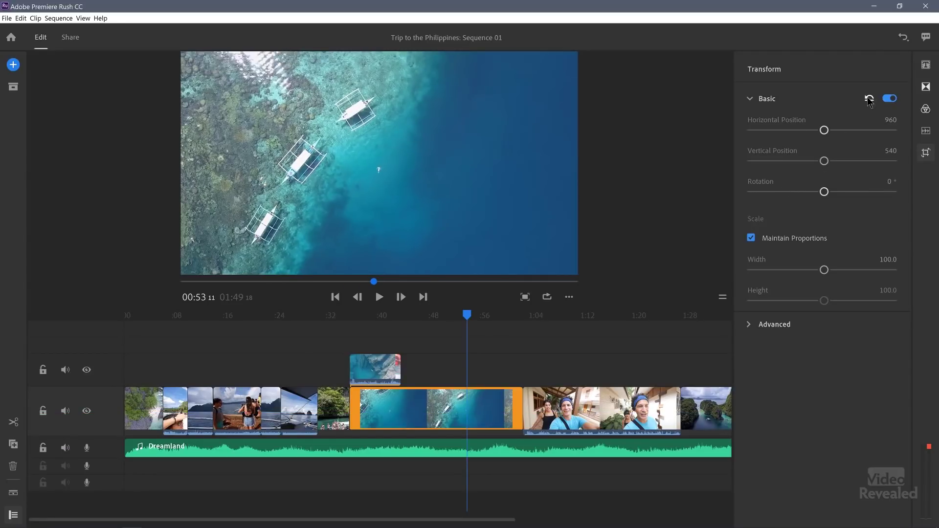
- Scale only the aerial clip's width to 98.4 without Maintain Proportions, and restore the width and the proportions option
left_click(786, 239)
mouse_move(825, 272)
left_mouse_down()
mouse_move(855, 270)
mouse_move(780, 270)
mouse_move(821, 270)
left_mouse_up()
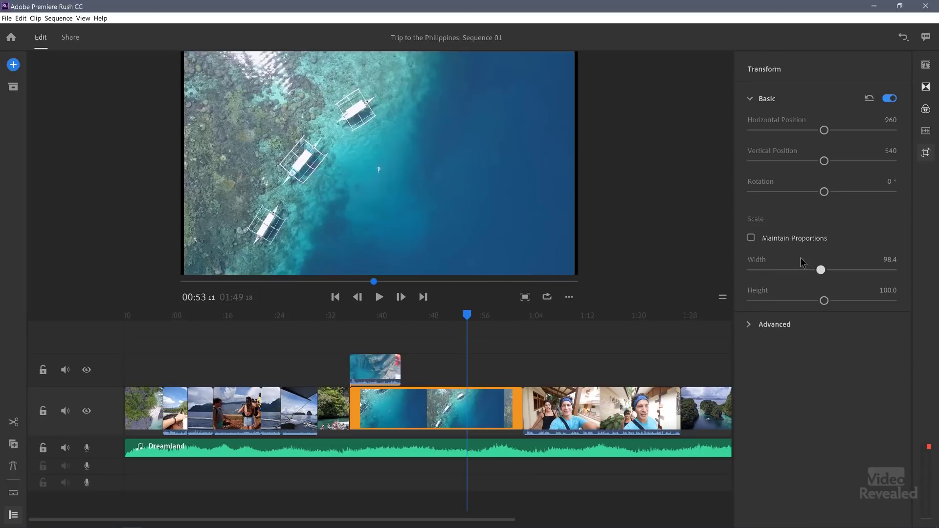
double_click(829, 268)
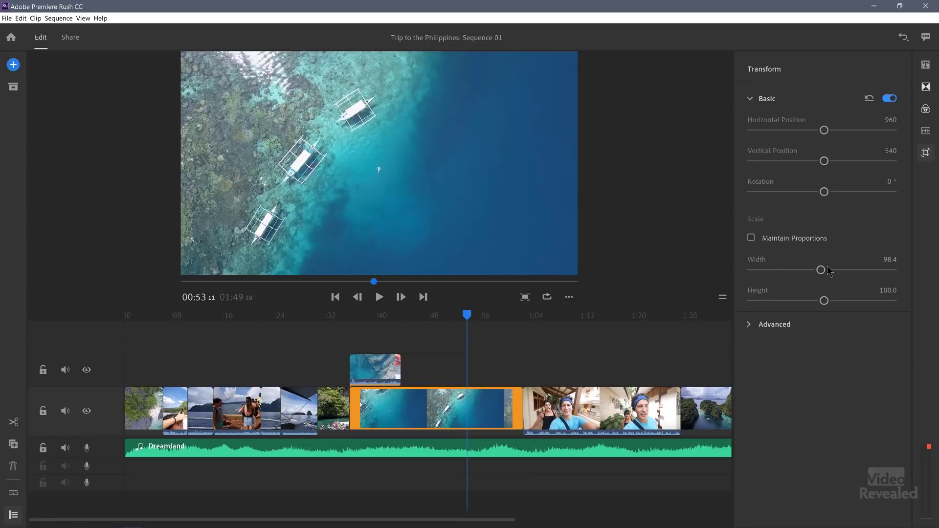
left_click(782, 238)
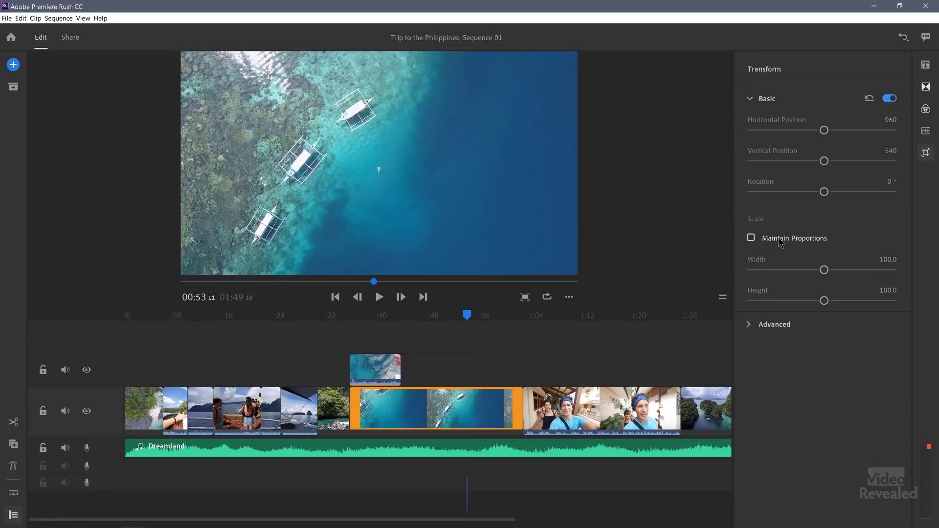
- Expand the Advanced transform settings in place of the Basic ones and try the top crop on the aerial clip
left_click(750, 327)
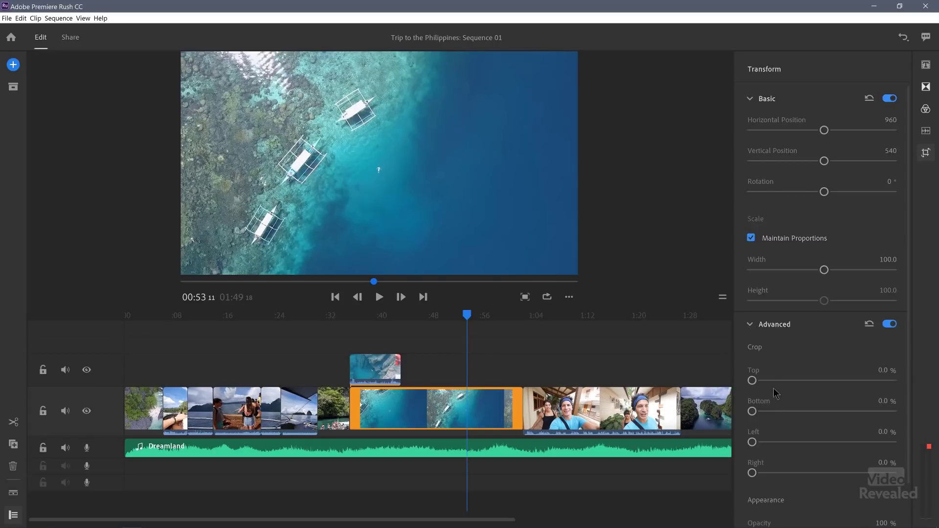
left_click(750, 100)
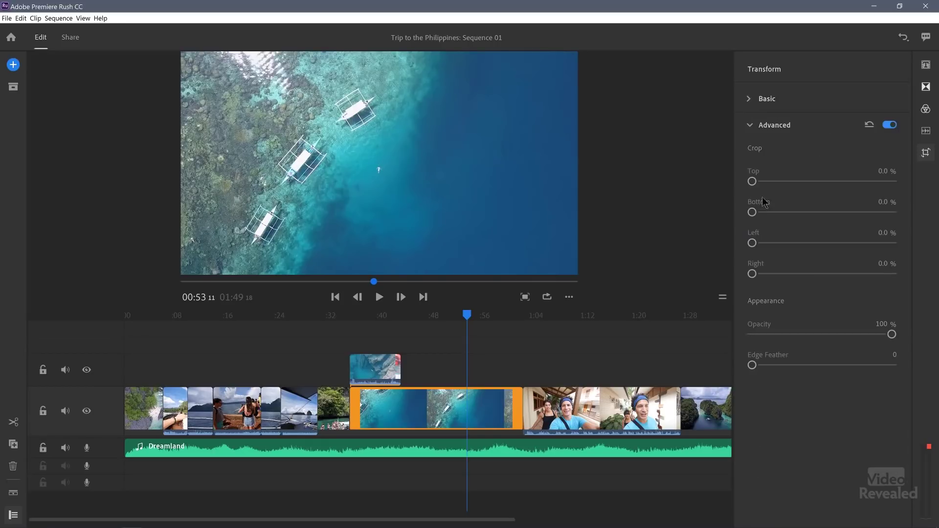
mouse_move(754, 182)
left_mouse_down()
mouse_move(815, 185)
mouse_move(741, 196)
left_mouse_up()
- Select the snorkelling picture-in-picture clip and reset its Basic transform so it fills the frame again
left_click(371, 316)
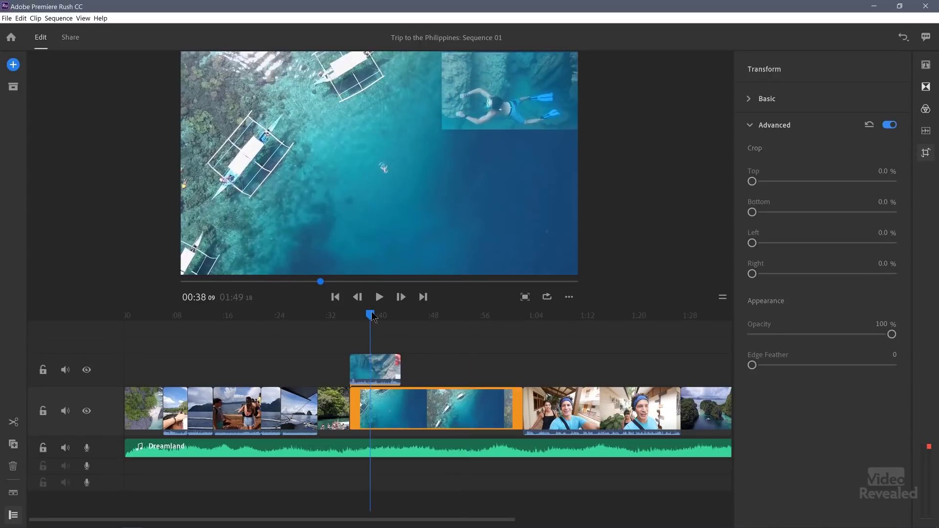
left_click(387, 368)
left_click(519, 97)
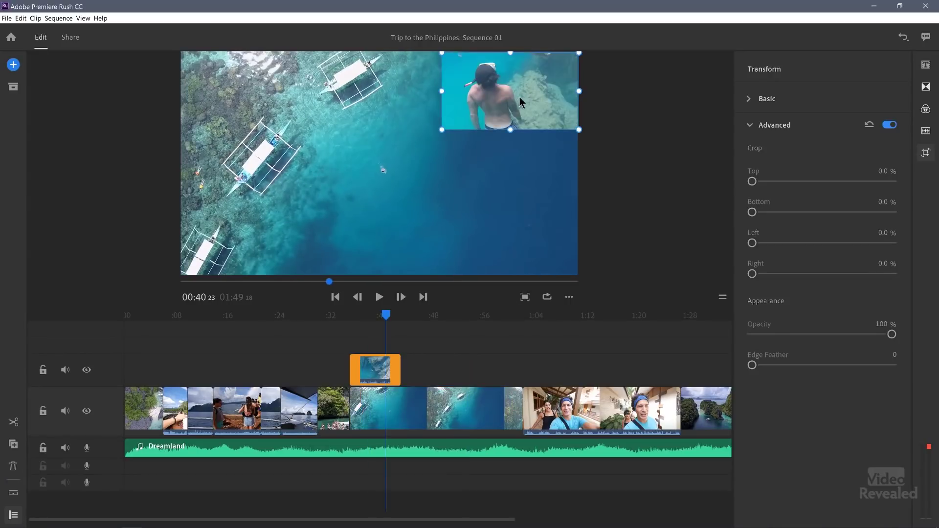
left_click(748, 99)
left_click(869, 99)
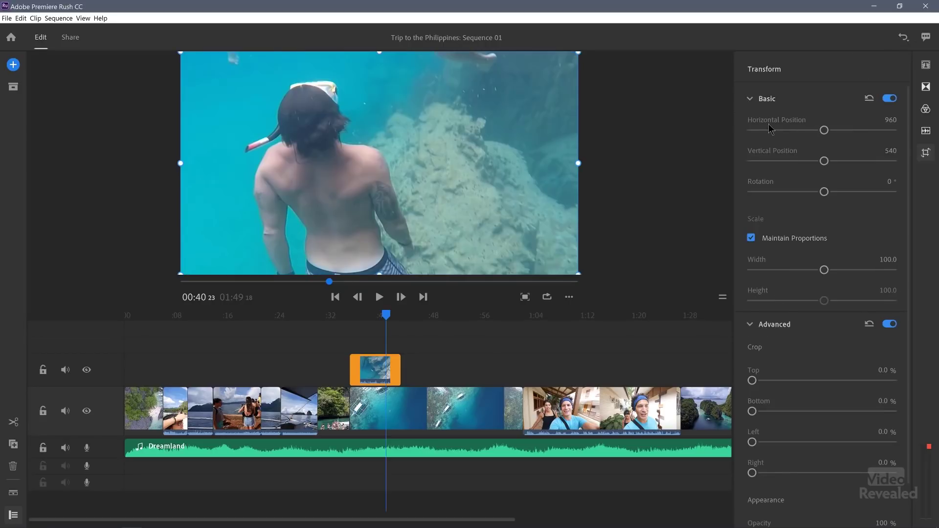
left_click(750, 100)
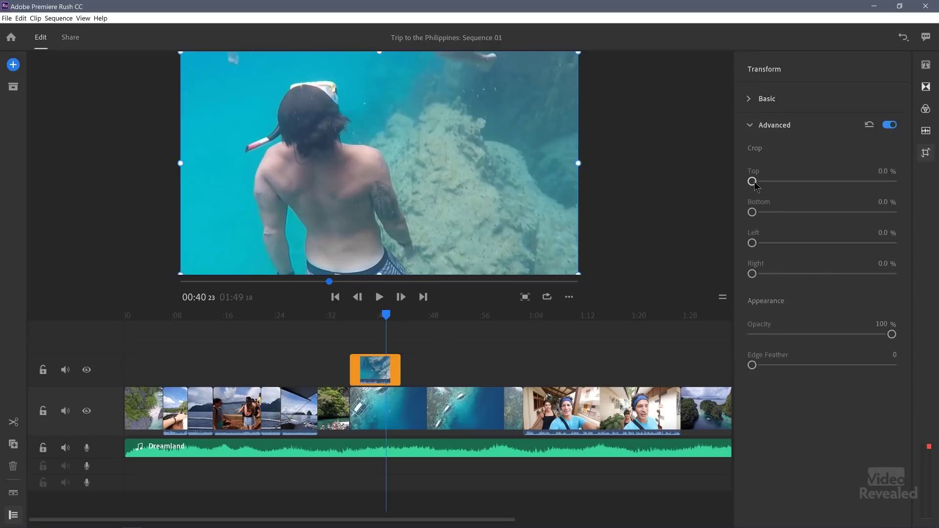
- Crop the snorkelling clip's right side by 38.6 % and scale it down to a smaller picture near the frame's centre
left_click_drag(754, 272, 799, 275)
left_click_drag(346, 178, 378, 176)
left_click_drag(624, 273, 533, 222)
left_click_drag(398, 196, 426, 199)
left_click(662, 191)
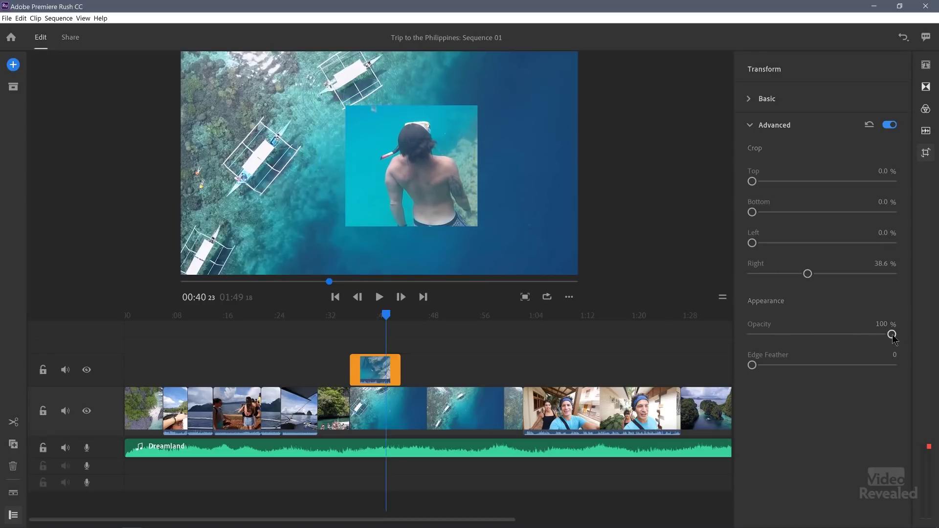
- Set the snorkelling clip's edge feather to 100 and its right crop back to 0.0 %, and check the soft-edged overlay at another frame
left_click_drag(893, 336, 938, 340)
left_click_drag(752, 365, 892, 363)
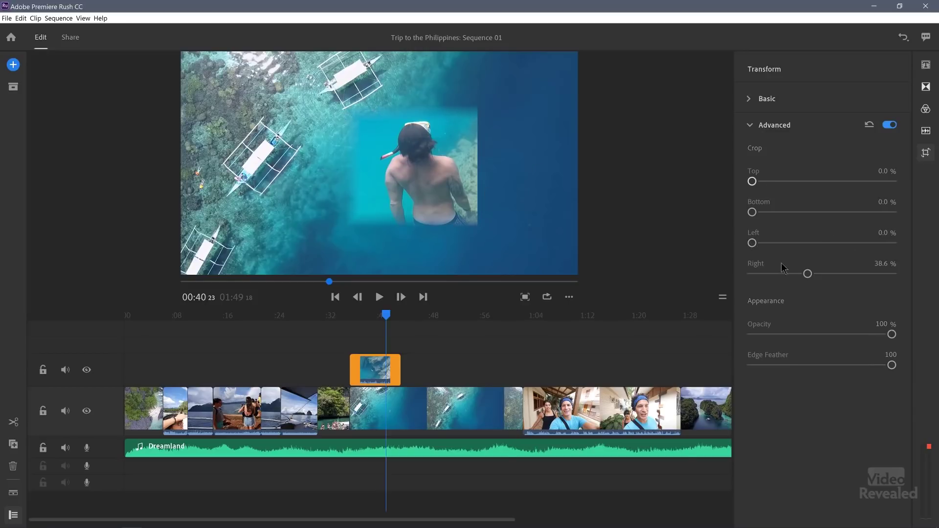
left_click_drag(808, 274, 749, 278)
left_click_drag(809, 279, 721, 276)
mouse_move(386, 315)
left_mouse_down()
mouse_move(358, 316)
mouse_move(379, 316)
left_mouse_up()
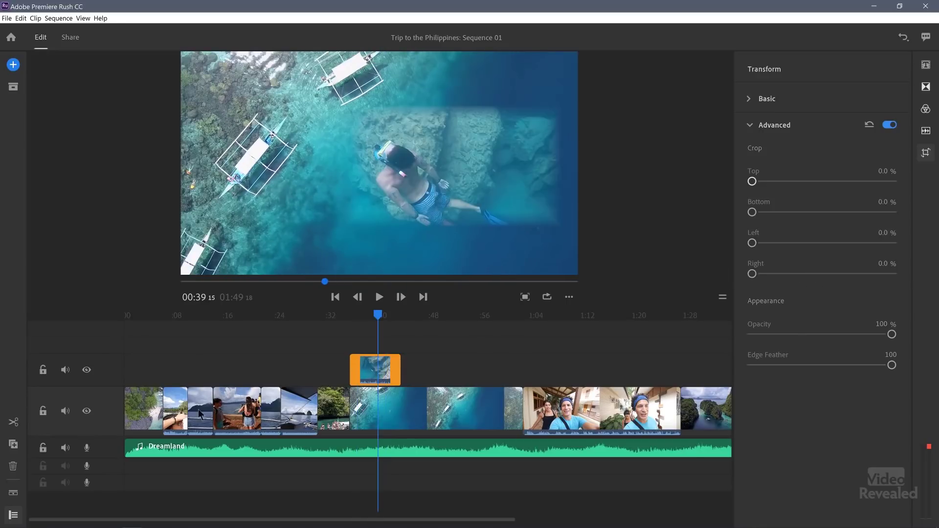
- Delete the snorkelling picture-in-picture clip from the overlay track
left_click(14, 467)
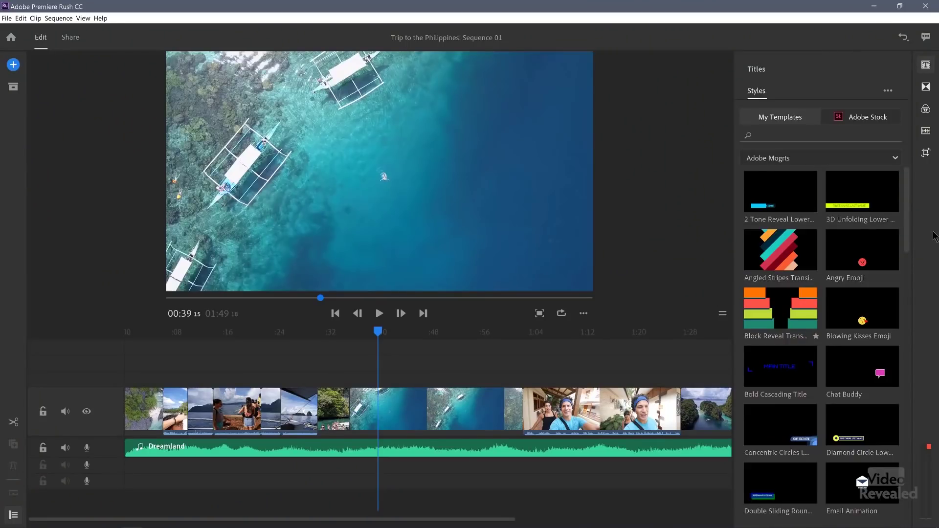
- Add the Sweeping Arrows transition template from the Adobe Mogrts to the overlay track, aligned with the start of the selfie clip
scroll(903, 248, "down", 7)
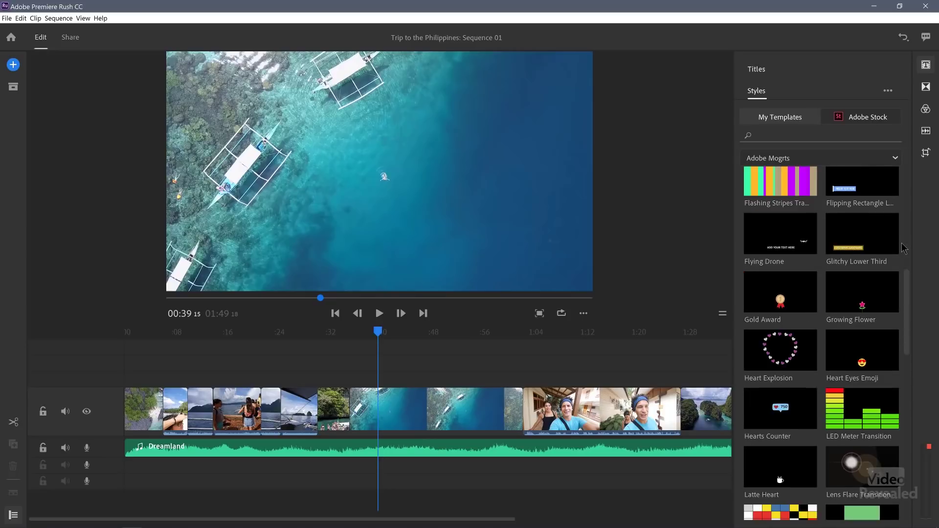
scroll(903, 248, "down", 10)
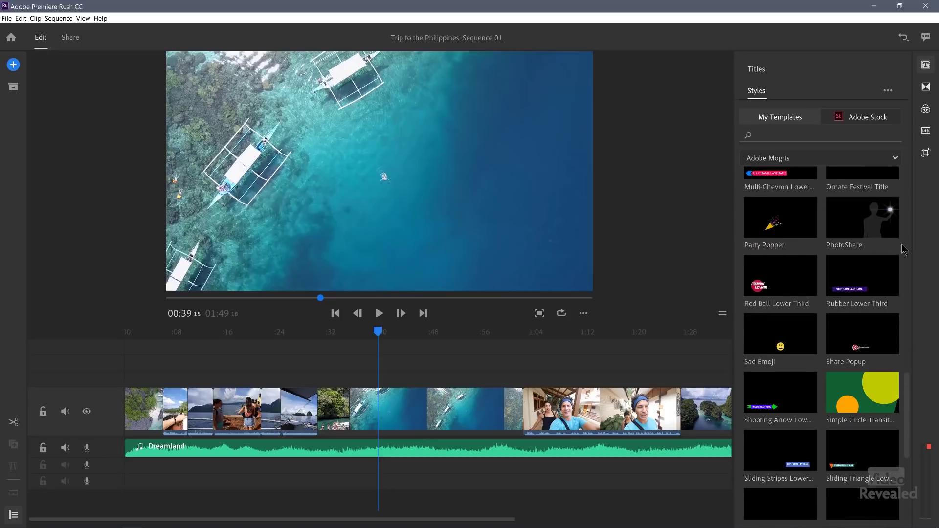
scroll(903, 250, "down", 1)
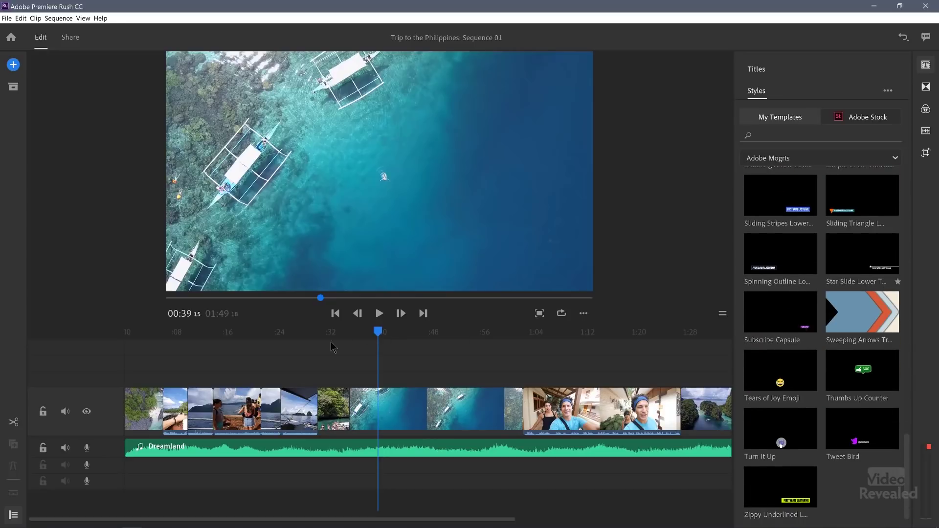
left_click_drag(876, 319, 517, 353)
left_click_drag(517, 299, 517, 299)
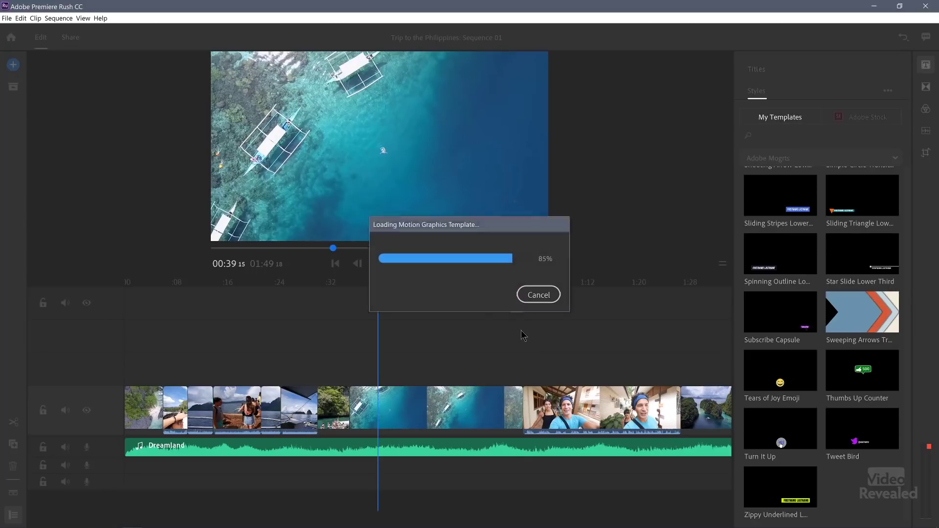
left_click_drag(527, 373, 521, 376)
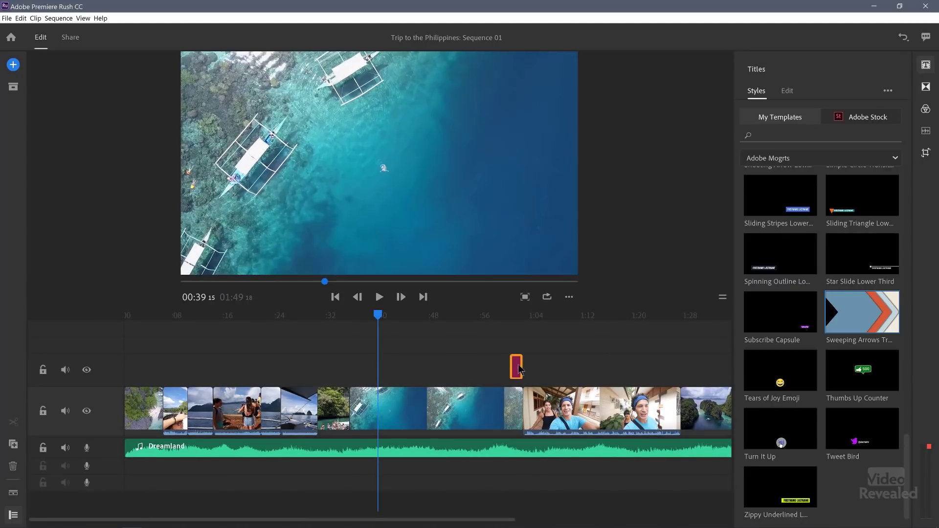
left_click_drag(520, 368, 527, 363)
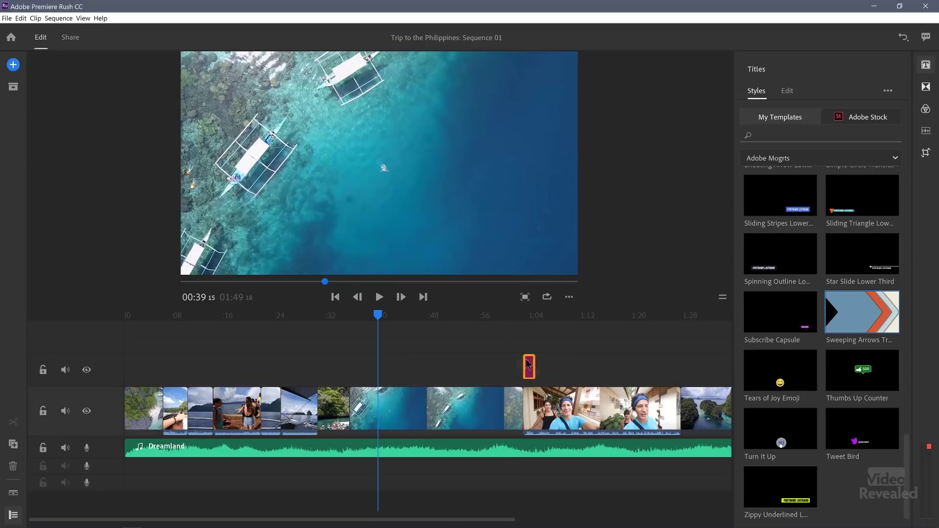
- Shift the Sweeping Arrows graphic earlier so it straddles the cut between the aerial and selfie clips, and play the transition
left_click(529, 316)
key("equal")
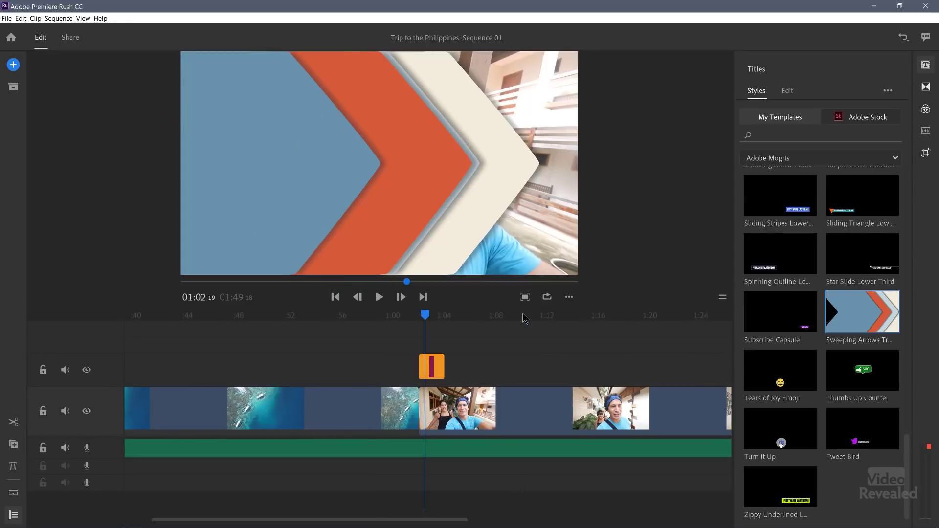
left_click_drag(436, 367, 420, 365)
left_click(390, 327)
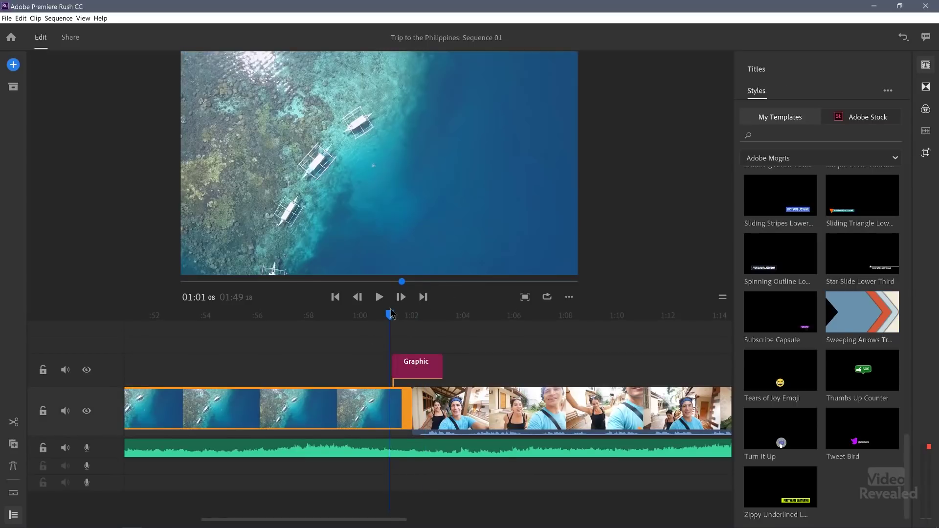
left_click(380, 297)
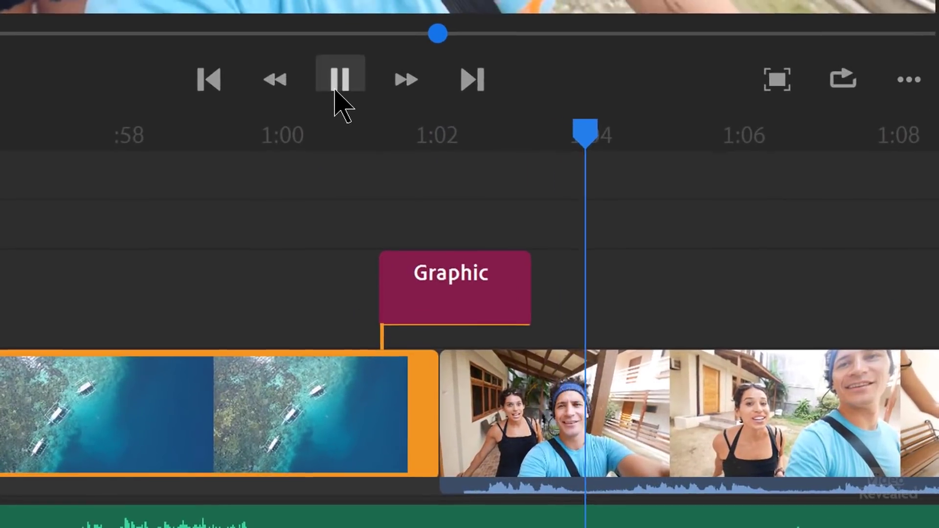
left_click(337, 81)
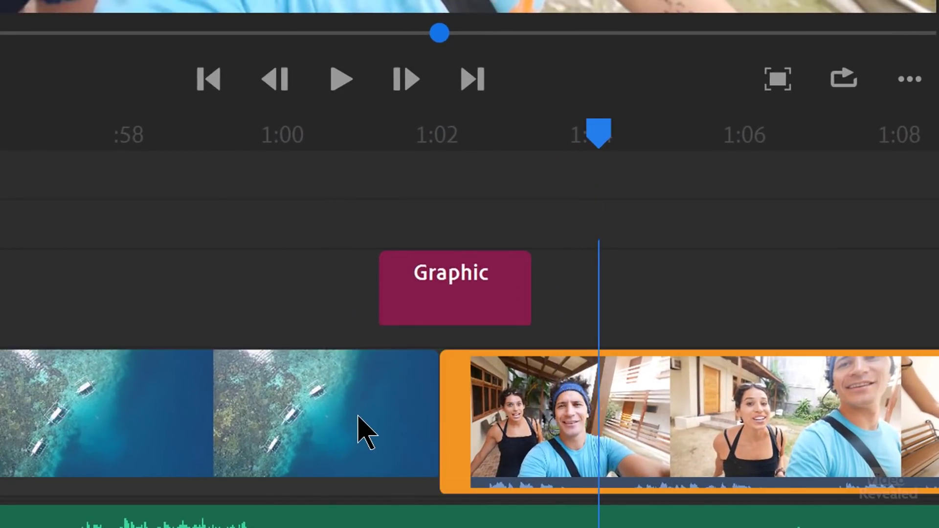
- Shorten the aerial clip by trimming its start to roughly half its length
left_click(374, 386)
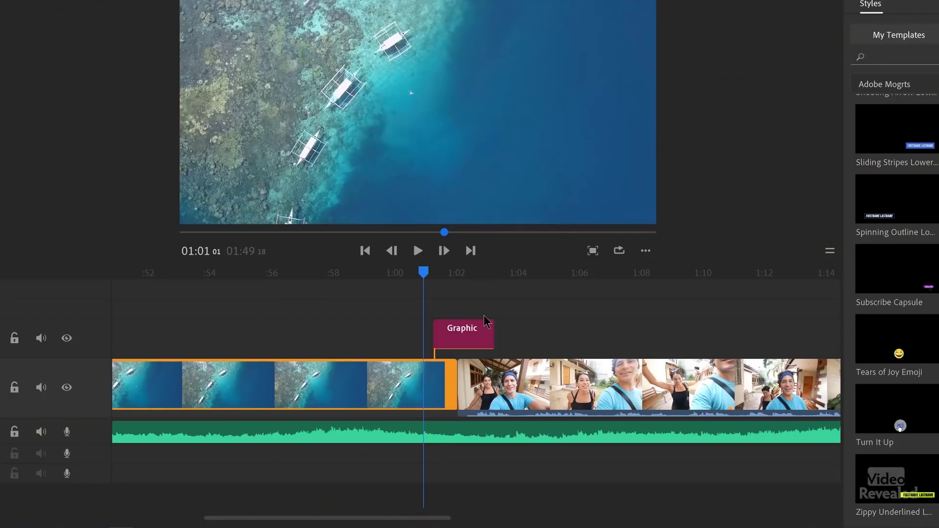
scroll(483, 339, "down", 5)
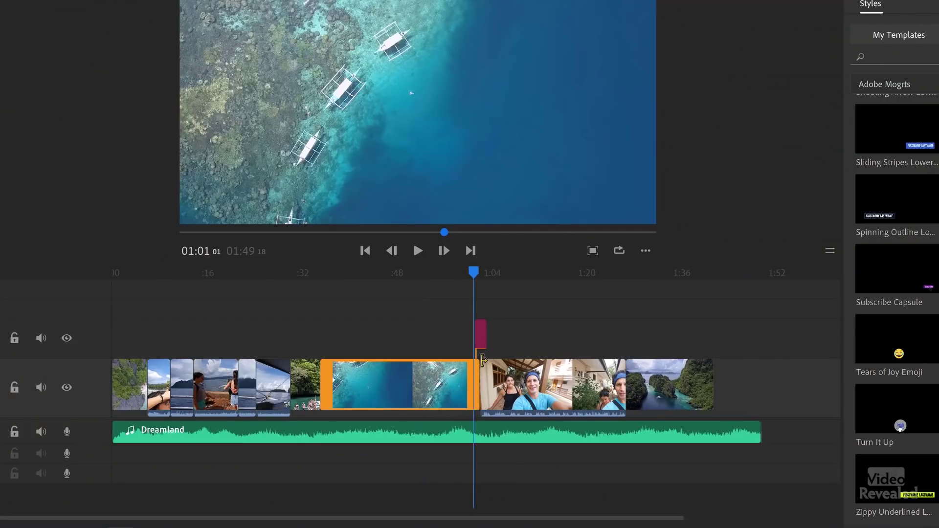
left_click_drag(326, 382, 405, 382)
scroll(406, 379, "up", 3)
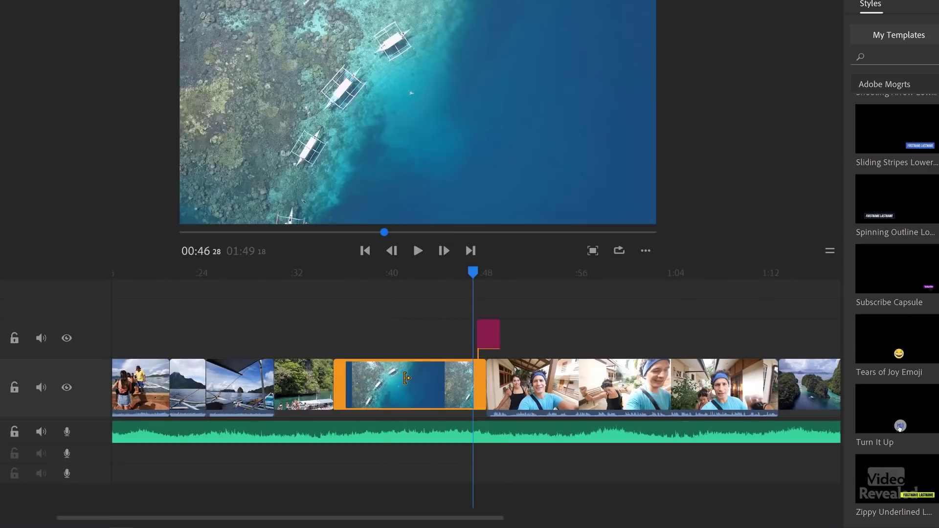
- Move the aerial clip earlier in the sequence, ahead of the shaded boat-bow clip, and play past its attached arrows graphic
left_click_drag(406, 383, 271, 389)
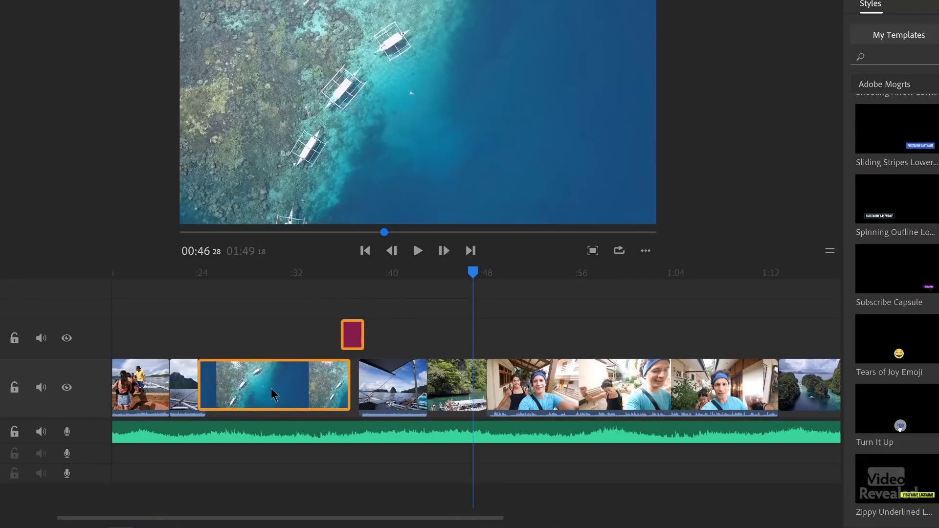
left_click(346, 289)
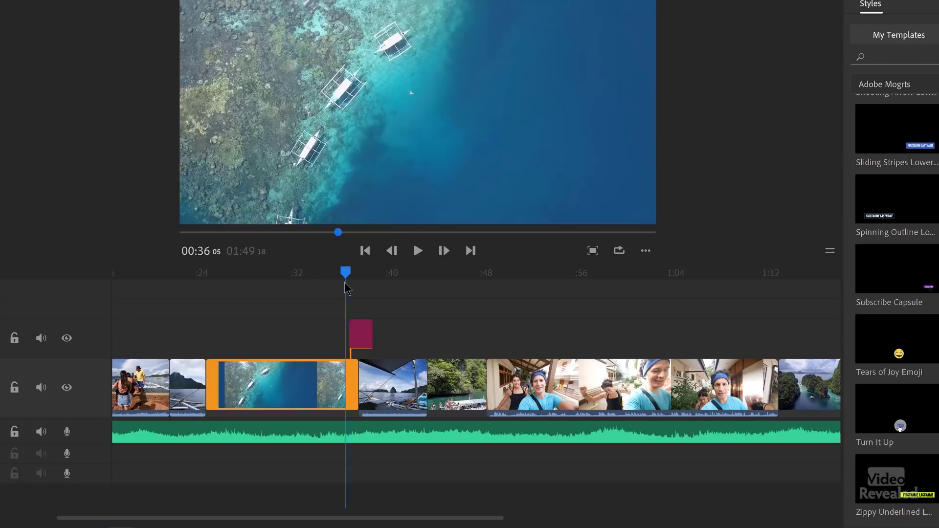
key("space")
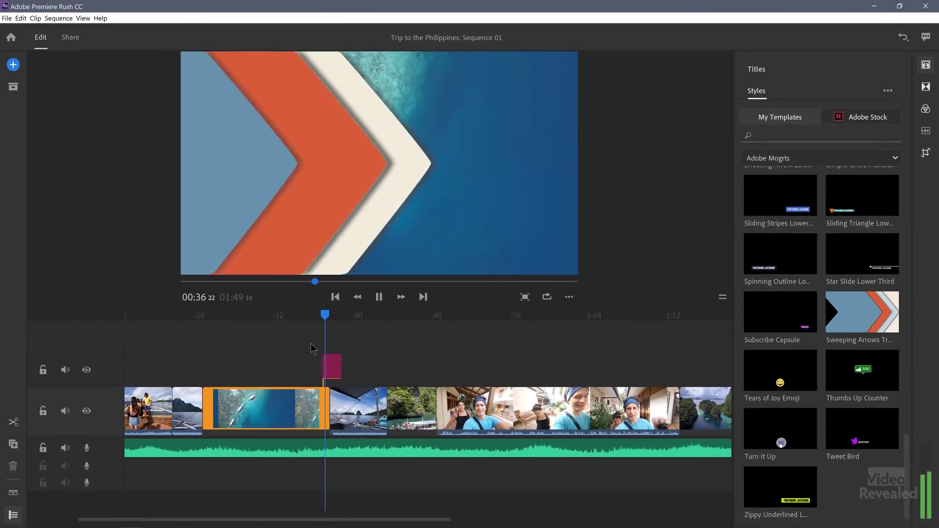
- Move the arrows graphic over the cut between the shaded boat-bow clip and the green island boat clip
left_click(334, 368)
key("Delete")
left_click_drag(364, 374, 382, 375)
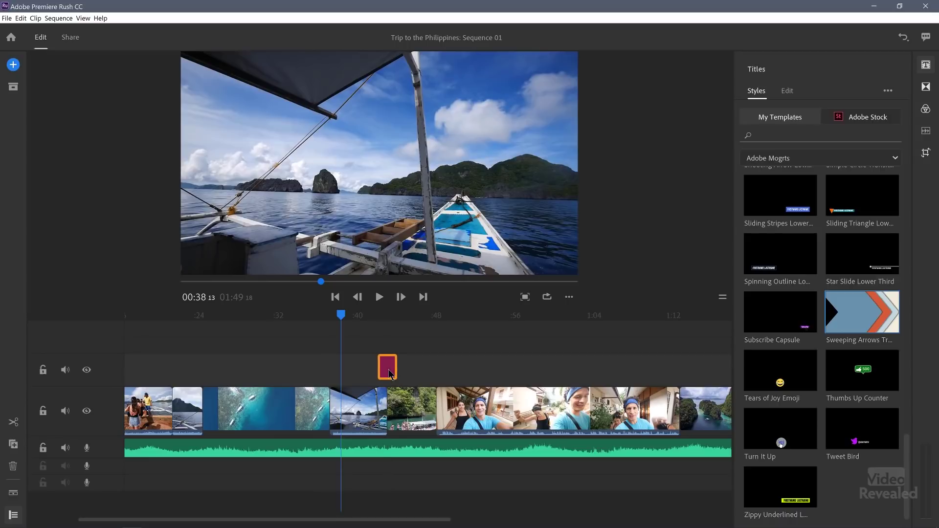
left_click_drag(381, 402, 382, 371)
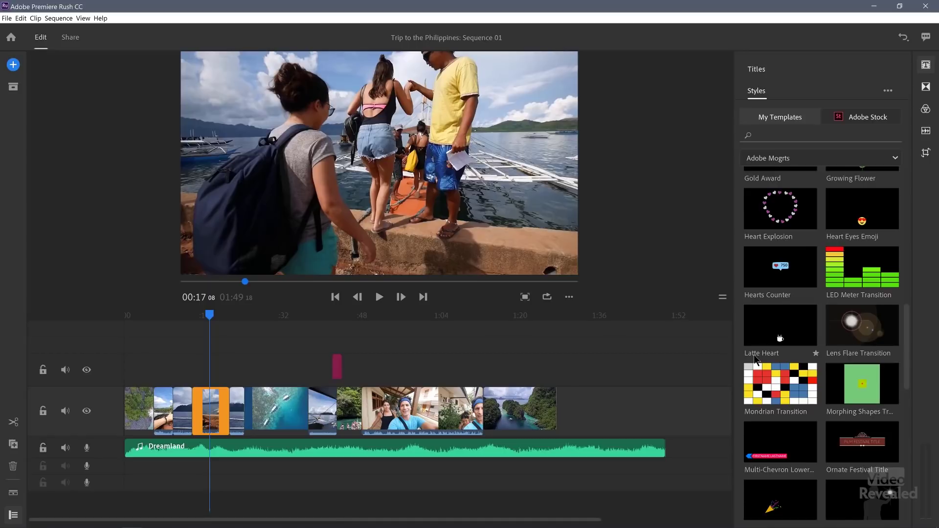
- Add the Party Popper template above the boat-boarding clip at 00:17:08 and play it back
scroll(757, 361, "down", 5)
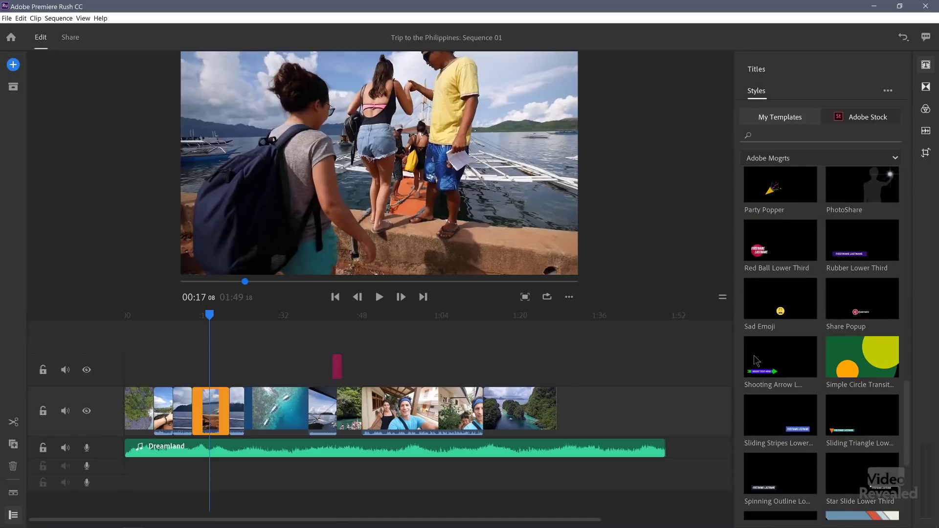
left_click_drag(317, 301, 203, 395)
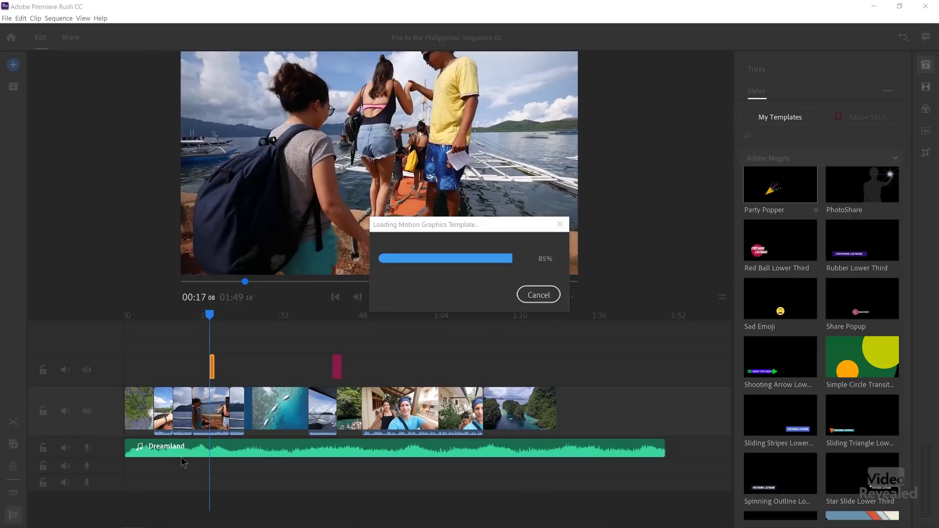
key("space")
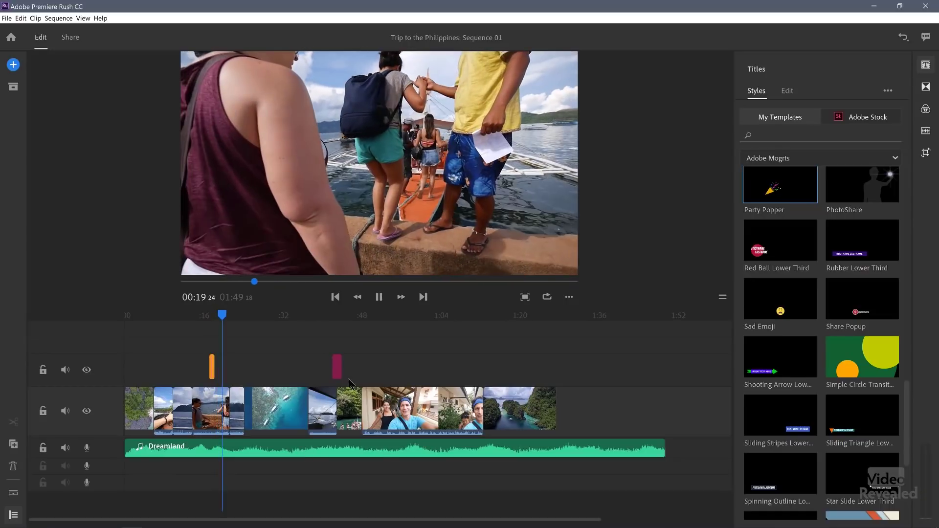
left_click(211, 411)
- Add the 2 Tone Reveal lower-third template above the selfie clip at 00:57:18
left_click_drag(450, 316, 411, 326)
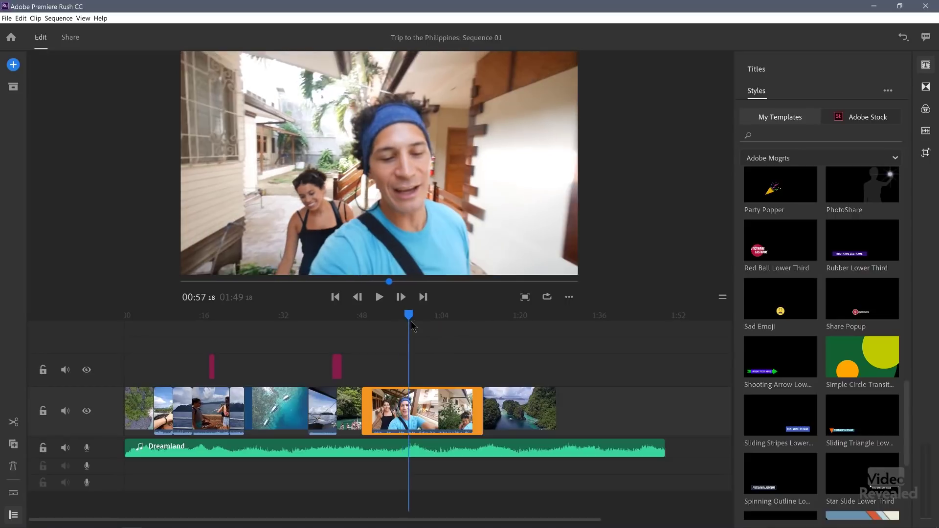
scroll(882, 299, "up", 10)
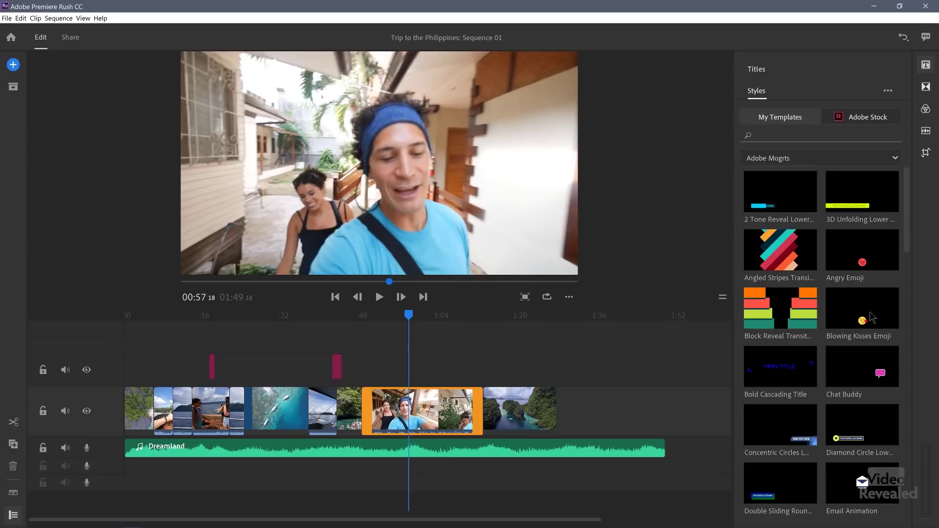
left_click_drag(775, 208, 410, 378)
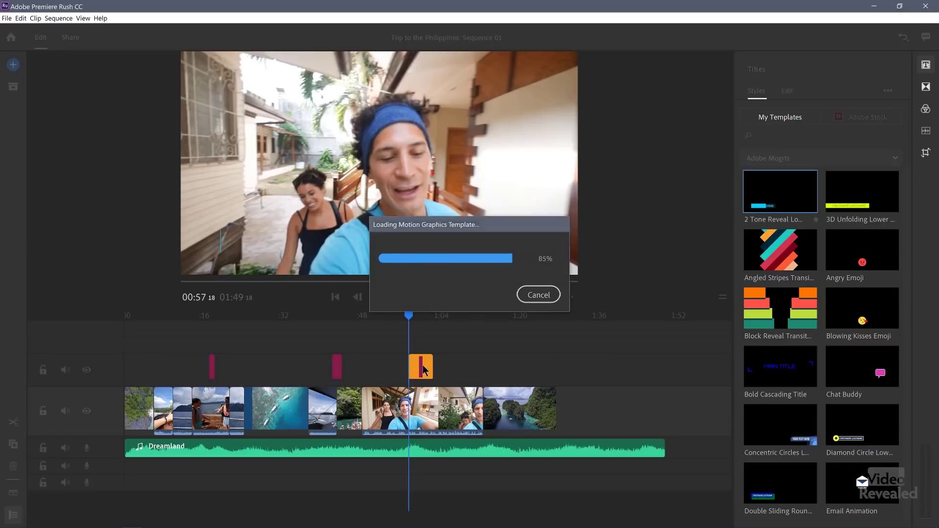
- Select the new lower third and examine the fill, outline and shadow settings of its light and dark shapes
left_click(422, 375)
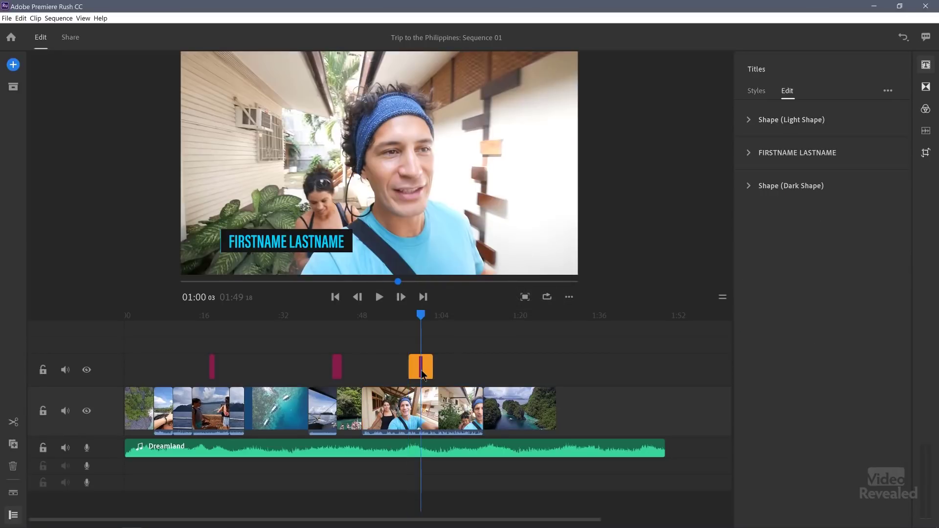
left_click(749, 186)
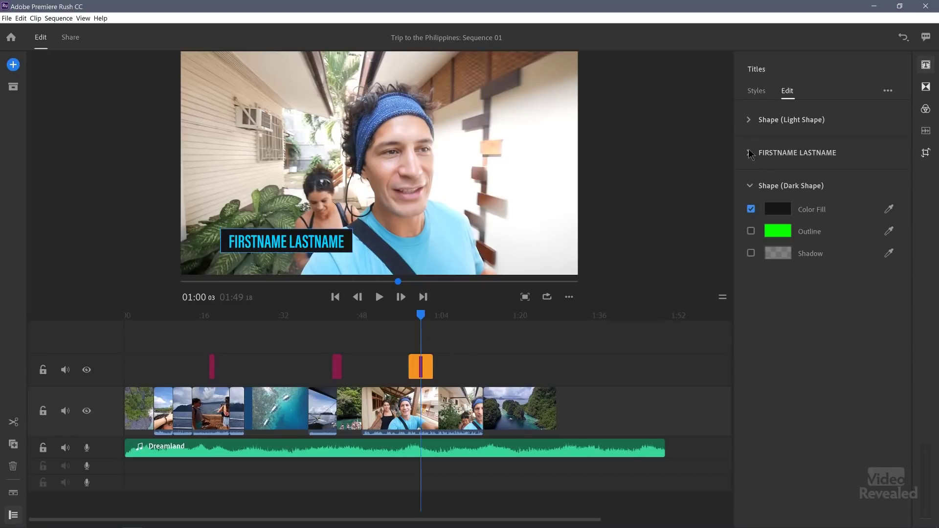
left_click(750, 153)
left_click(750, 121)
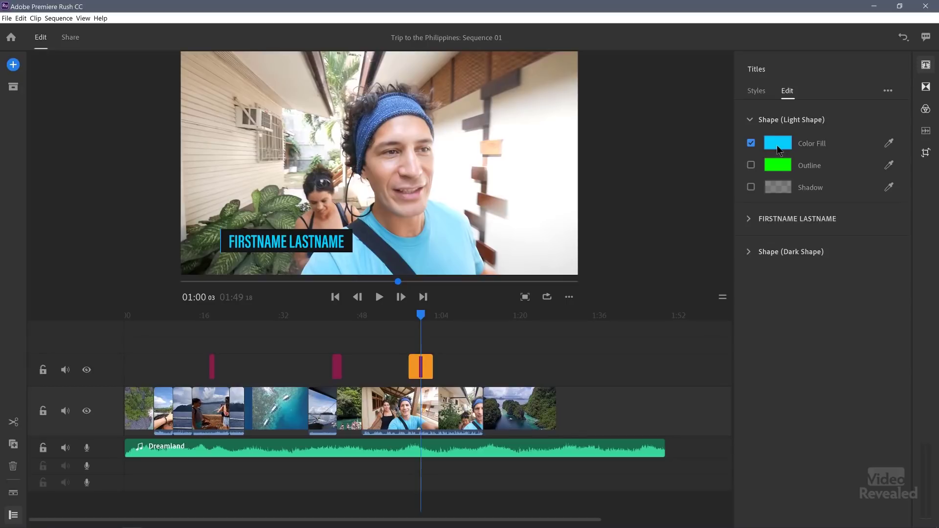
left_click(749, 119)
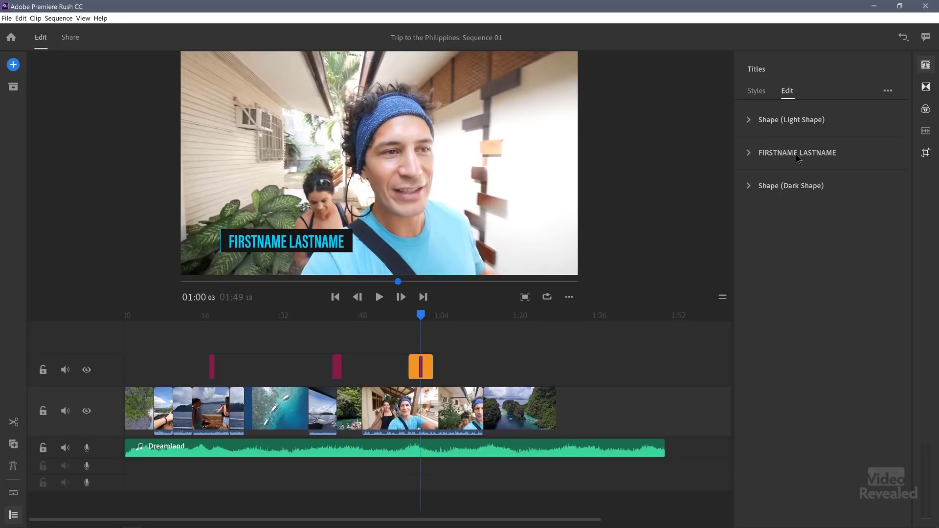
- Replace the lower third's placeholder text with "Trip to the Philippines" and play back the title animation
left_click(262, 241)
left_click(261, 240)
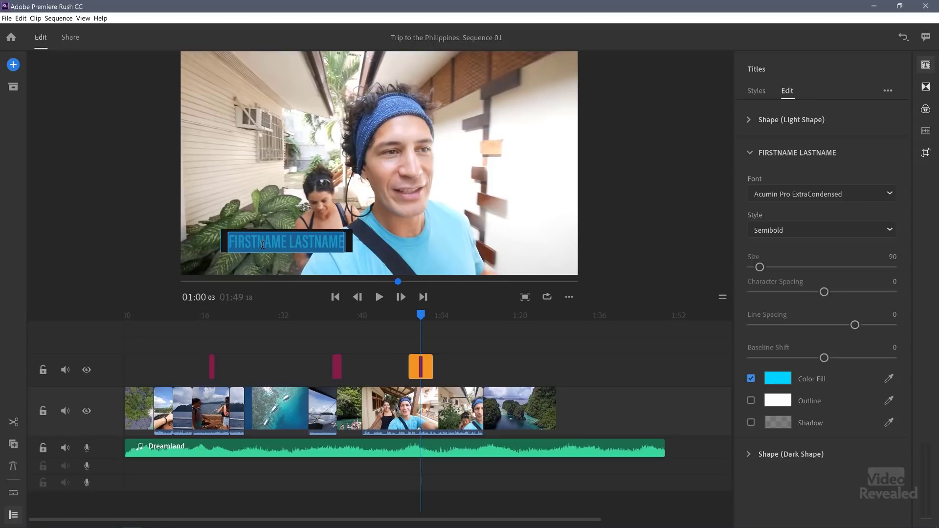
type("Trip to the Philippines")
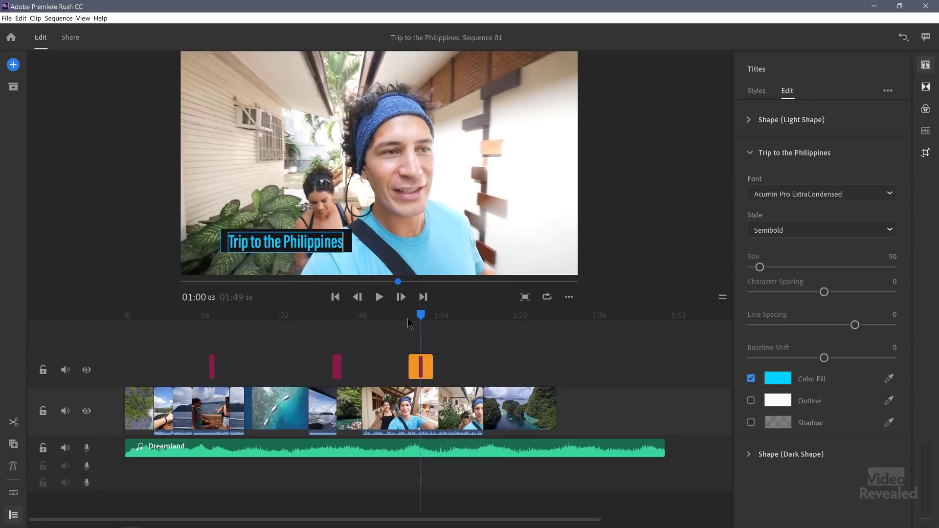
left_click_drag(407, 318, 401, 320)
key("space")
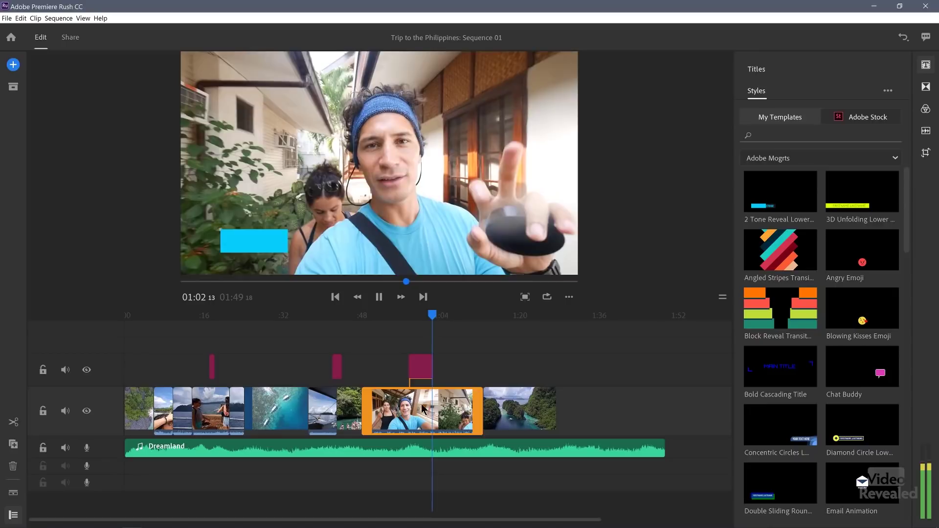
key("space")
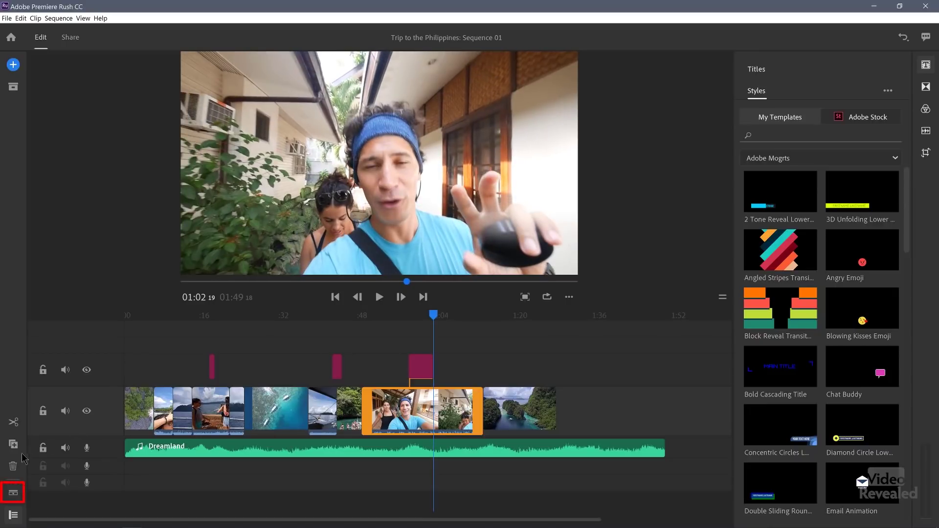
- Expand the clips' audio and trim the selfie clip's video end to about 01:05, leaving its audio running under the islands clip
left_click(13, 494)
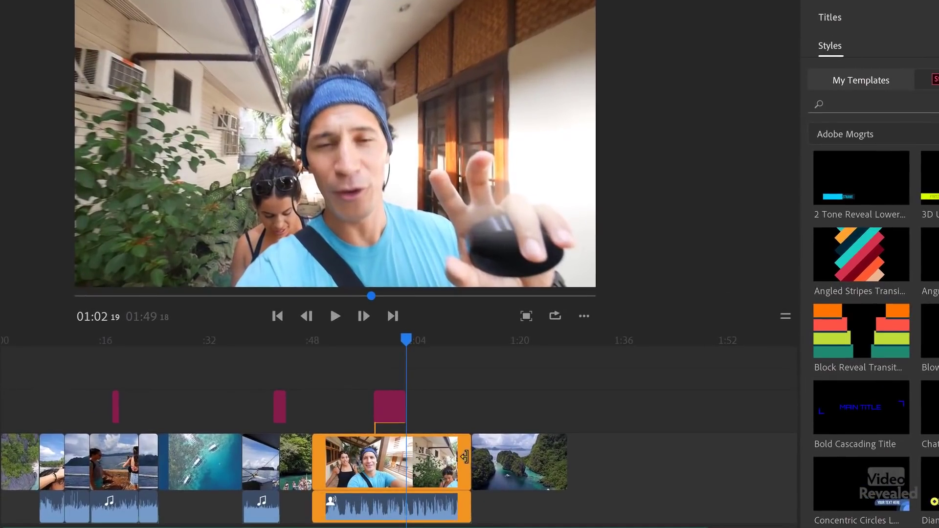
left_click_drag(464, 457, 433, 458)
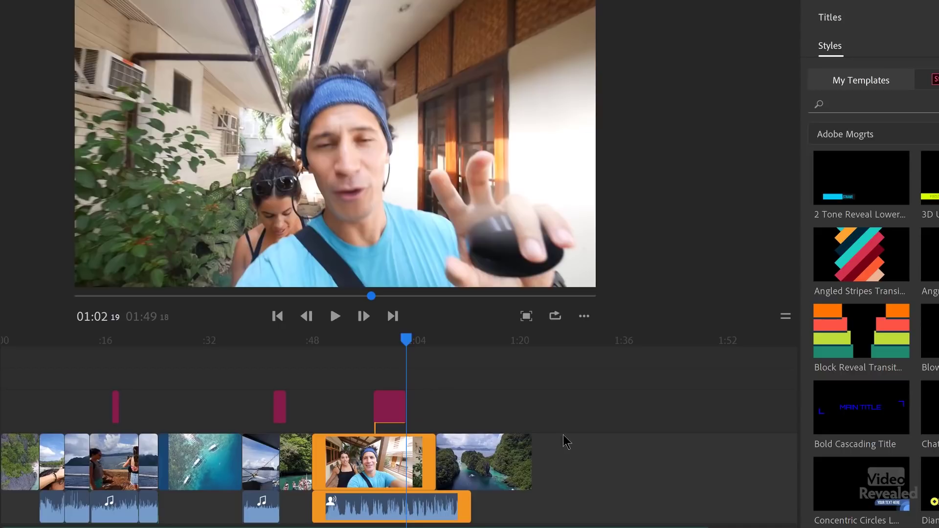
key("space")
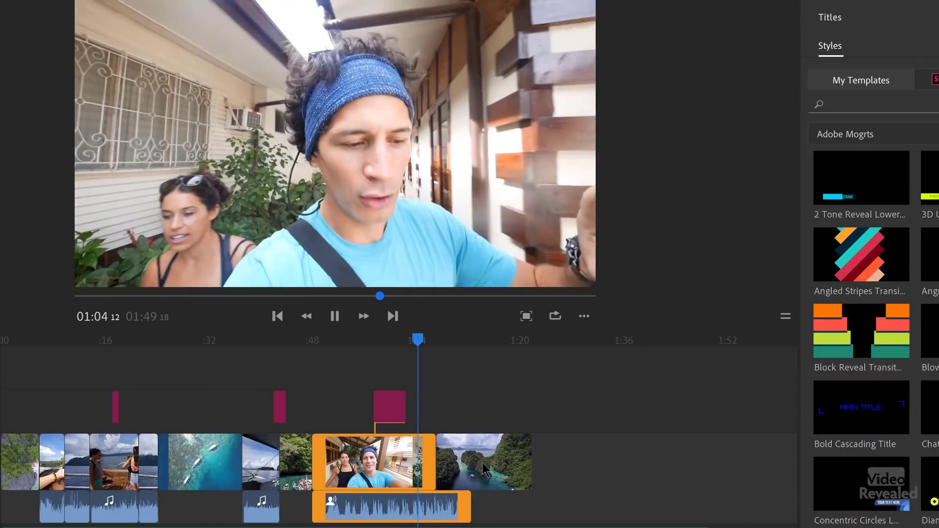
key("space")
left_click_drag(435, 464, 419, 465)
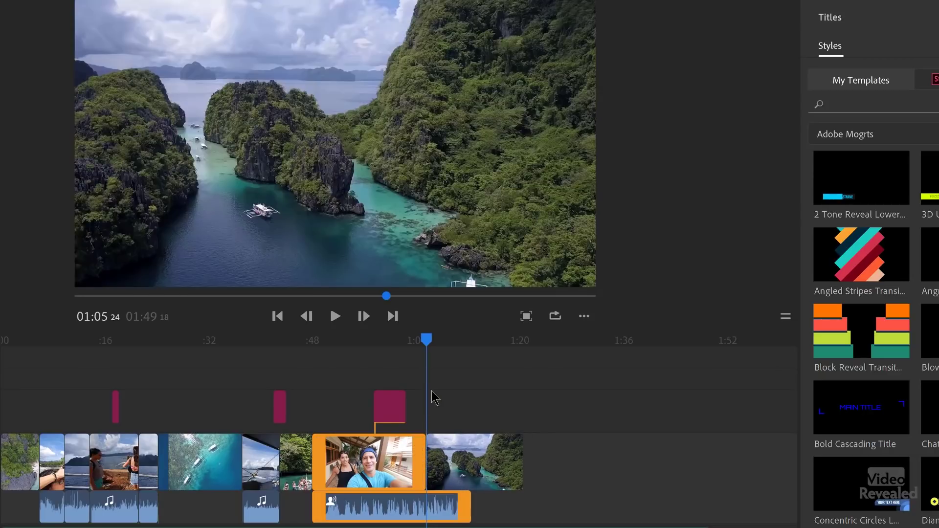
- Play back the cut from the selfie clip to the islands clip with the overlapping voice audio
left_click_drag(422, 342, 406, 342)
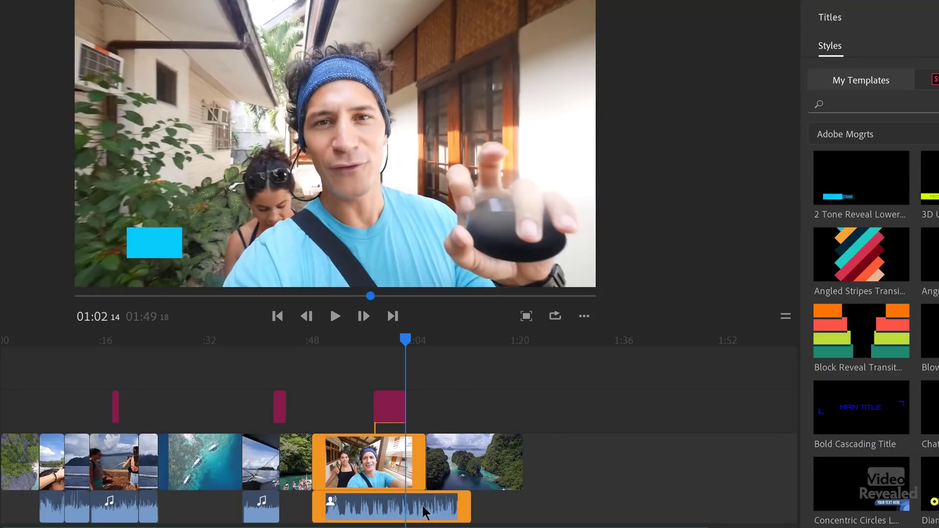
key("space")
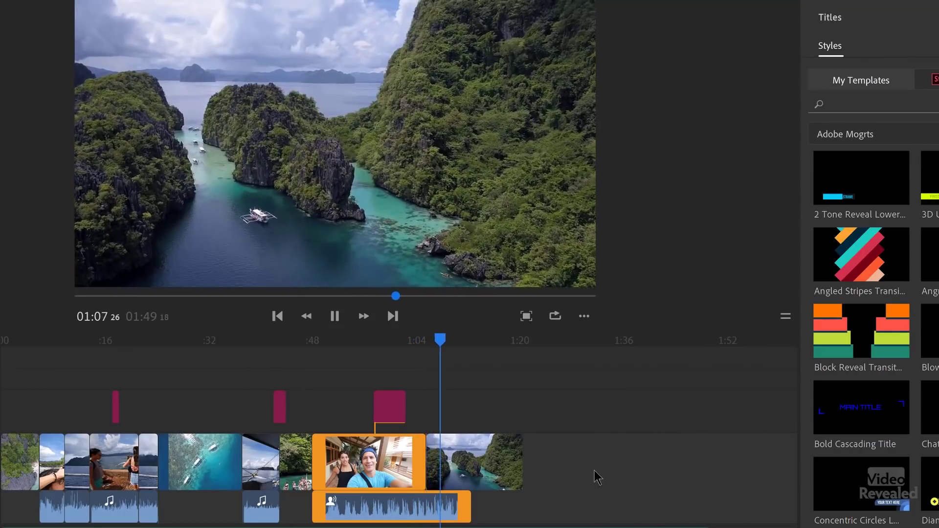
key("space")
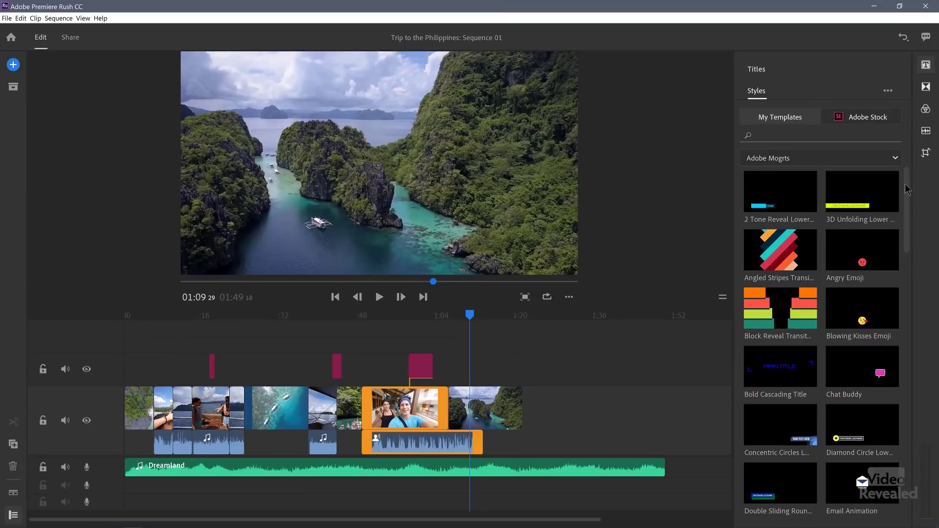
- Browse the Adobe Mogrts title templates and the title templates offered on Adobe Stock
scroll(909, 215, "down", 1)
scroll(913, 296, "down", 7)
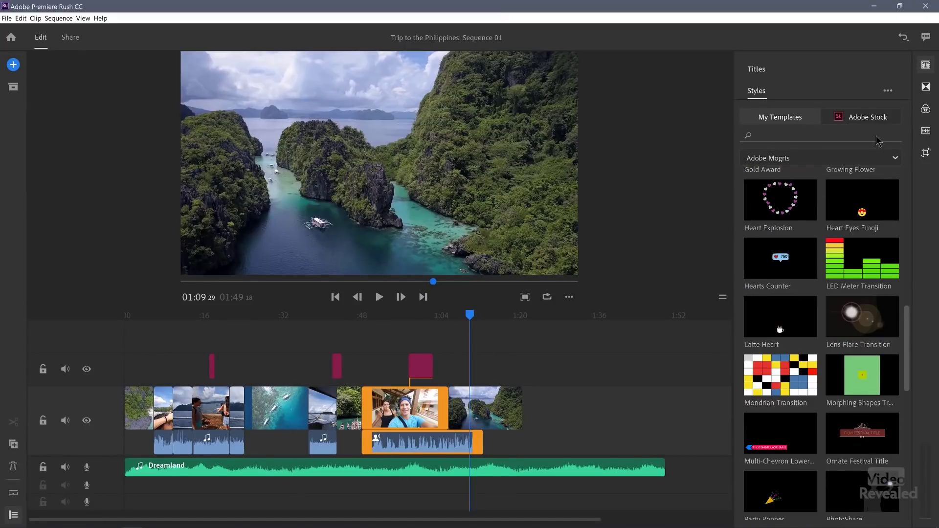
left_click(870, 121)
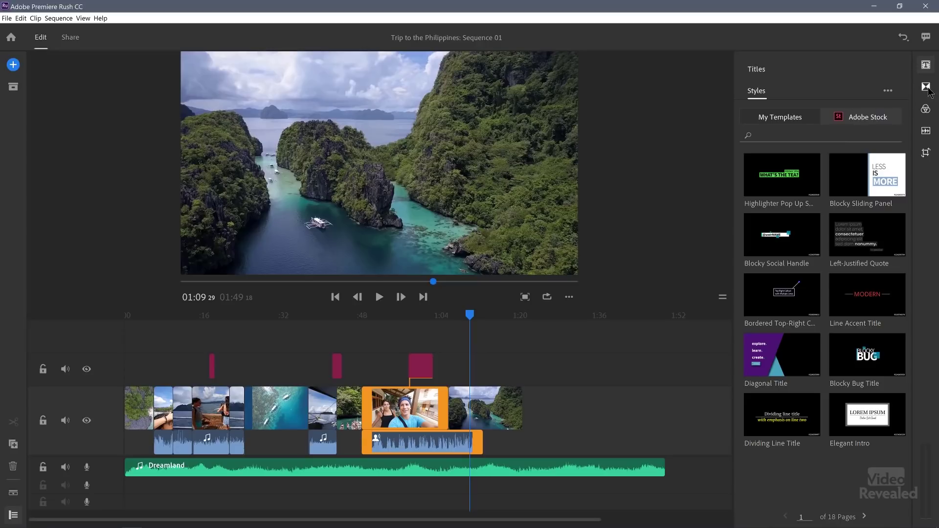
- Try the SL Kodak, SL Fuji, SL Noir 1, SL Night and SL Gold color presets on the islands clip, ending with SL Matrix
left_click(927, 109)
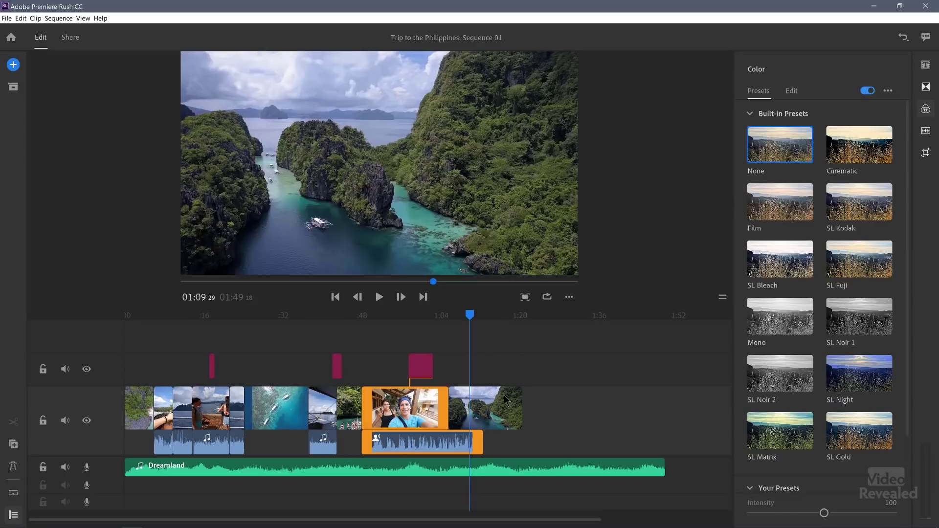
left_click(498, 412)
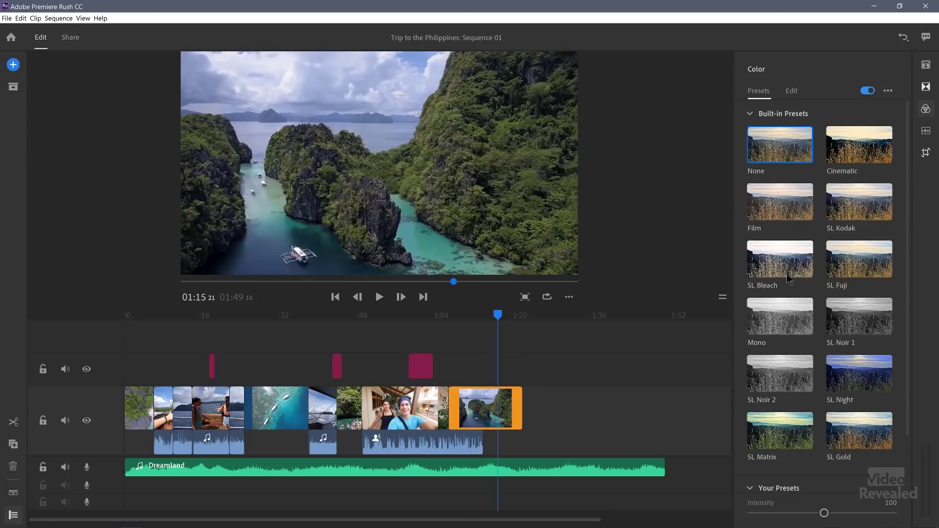
left_click(853, 208)
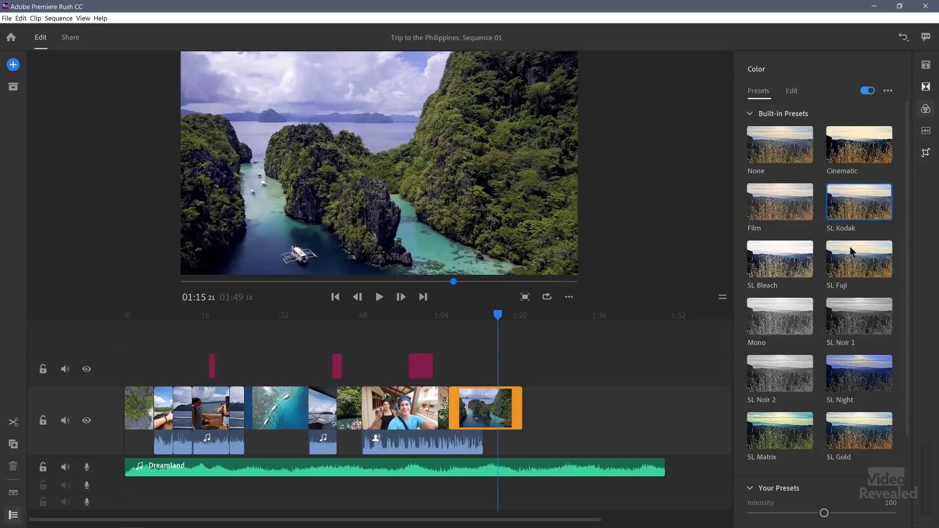
left_click(859, 274)
left_click(860, 333)
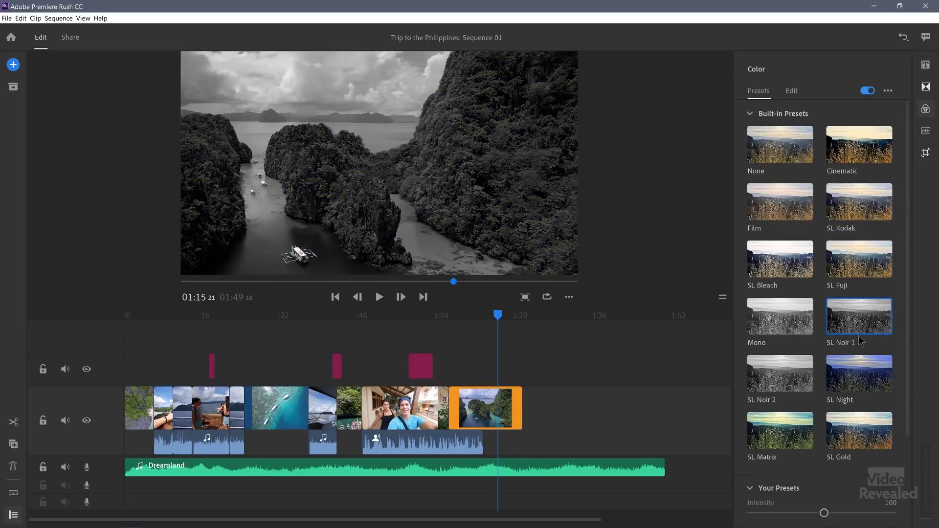
left_click(857, 377)
left_click(848, 435)
left_click(805, 433)
- Set the islands clip's exposure to 1.50, contrast to 17, saturation to 106 and vignette amount to about -1.91
left_click(793, 92)
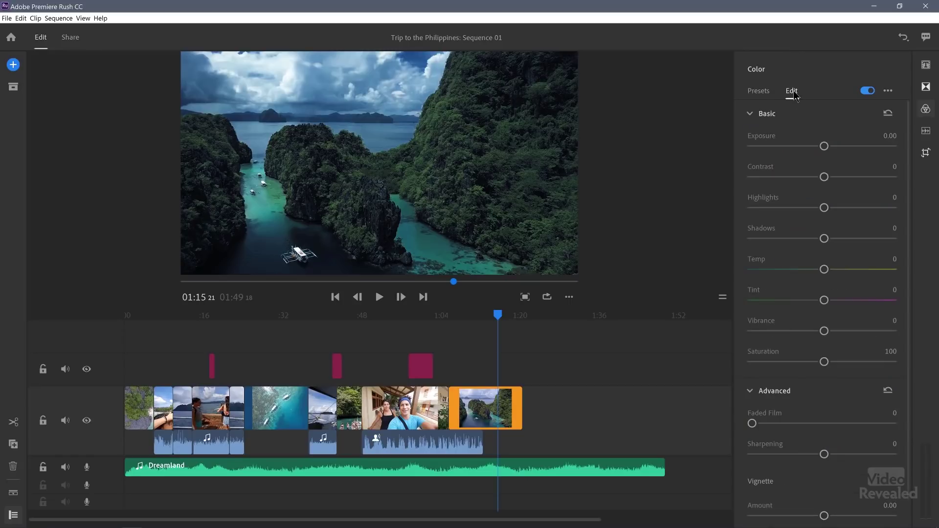
scroll(820, 176, "down", 2)
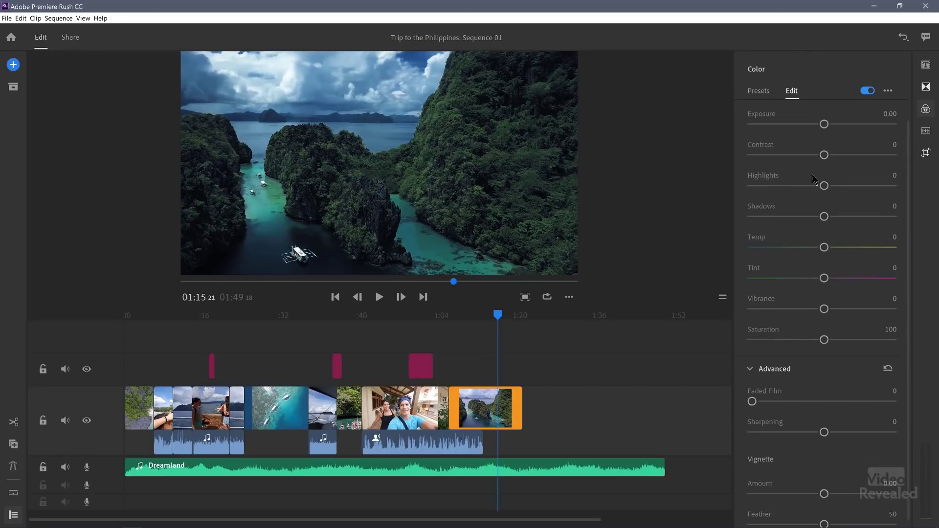
left_click_drag(825, 117, 846, 116)
left_click_drag(845, 148, 836, 147)
left_click_drag(825, 332, 694, 341)
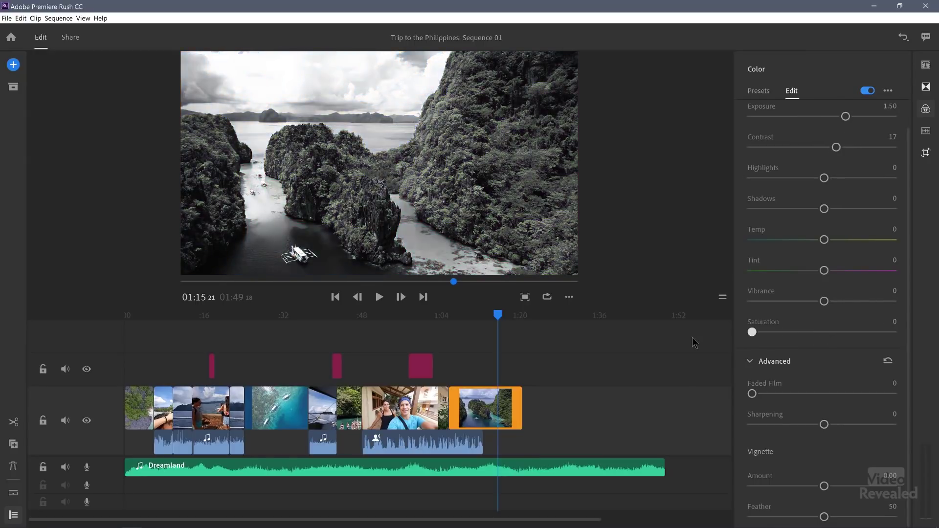
left_click_drag(792, 342, 827, 351)
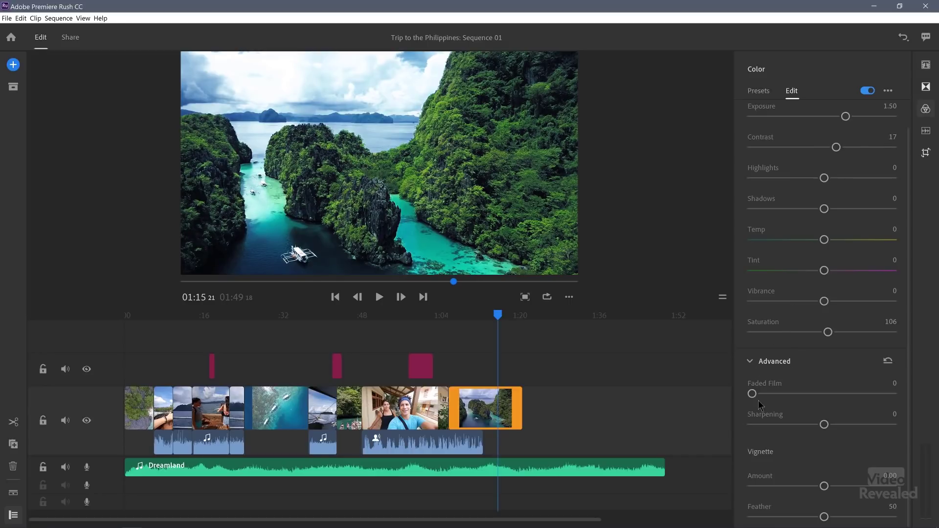
mouse_move(753, 396)
left_mouse_down()
mouse_move(873, 394)
mouse_move(748, 404)
left_mouse_up()
left_click_drag(824, 486, 782, 495)
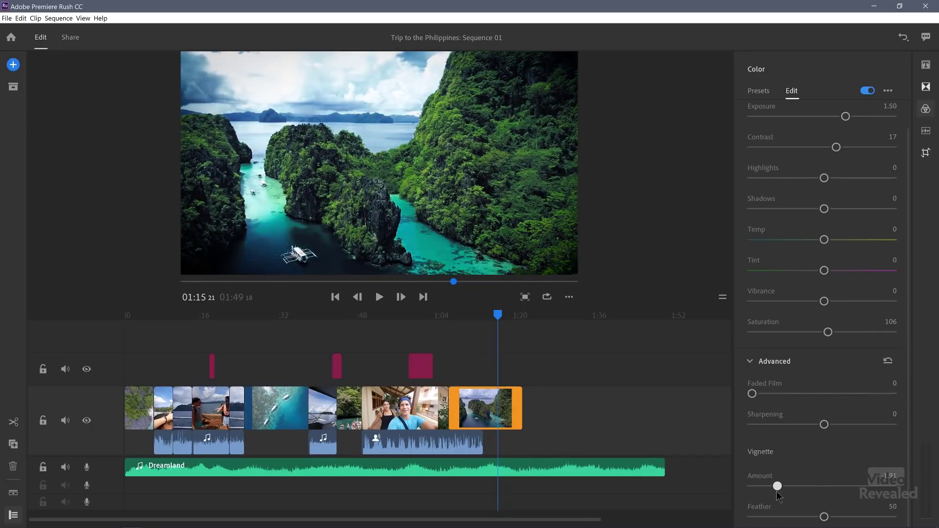
- Save the color adjustments as a preset named "Dark Vignette" and show it among the custom presets
left_click(888, 91)
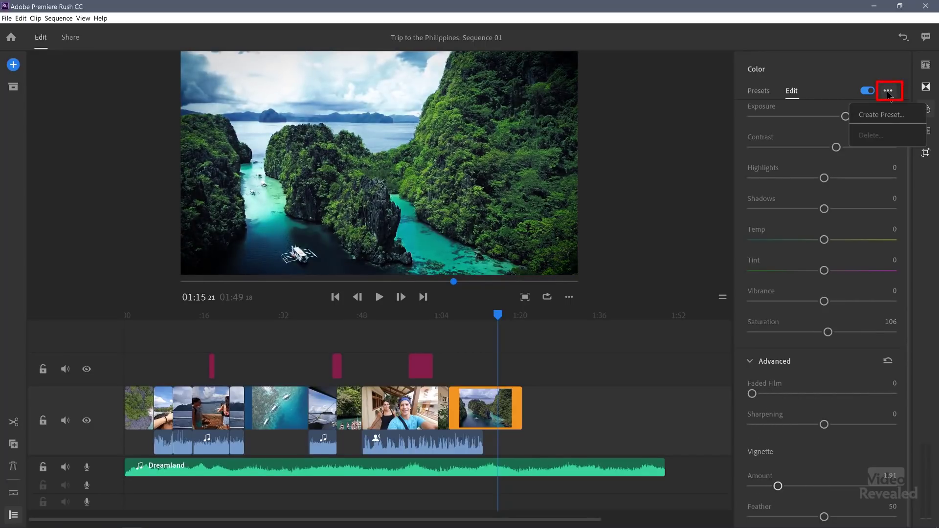
left_click(897, 111)
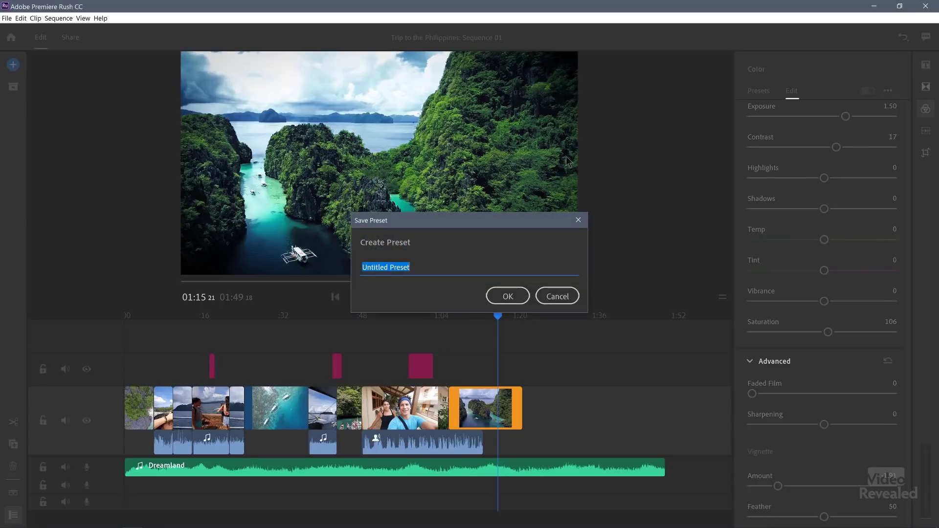
type("Dark Vignette")
left_click(520, 292)
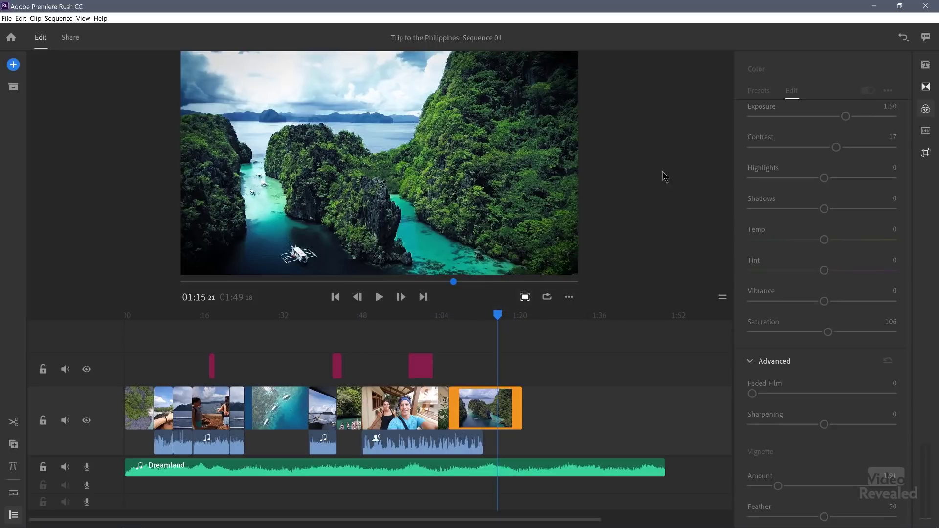
left_click(765, 93)
left_click(752, 115)
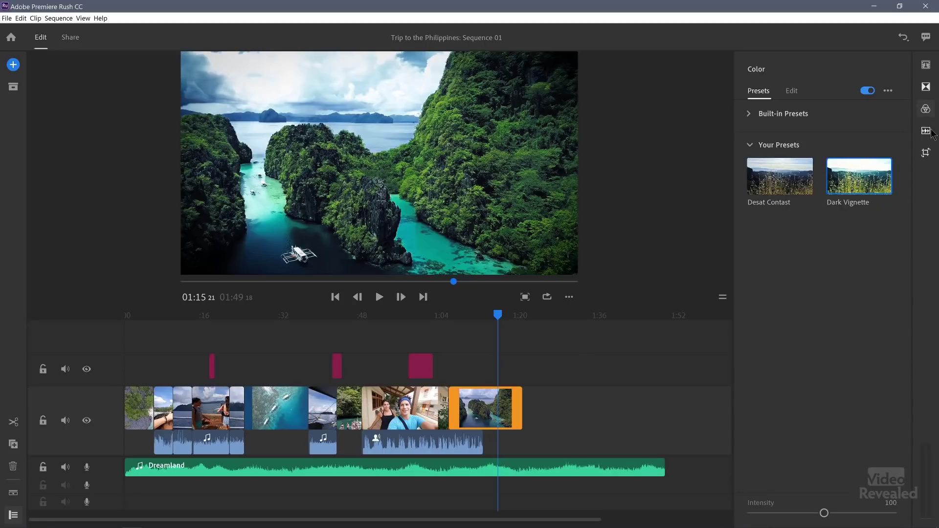
- Add a Cross Dissolve between the boat-railing clip and the aerial boats clip at about 00:24 and play it back
left_click(925, 87)
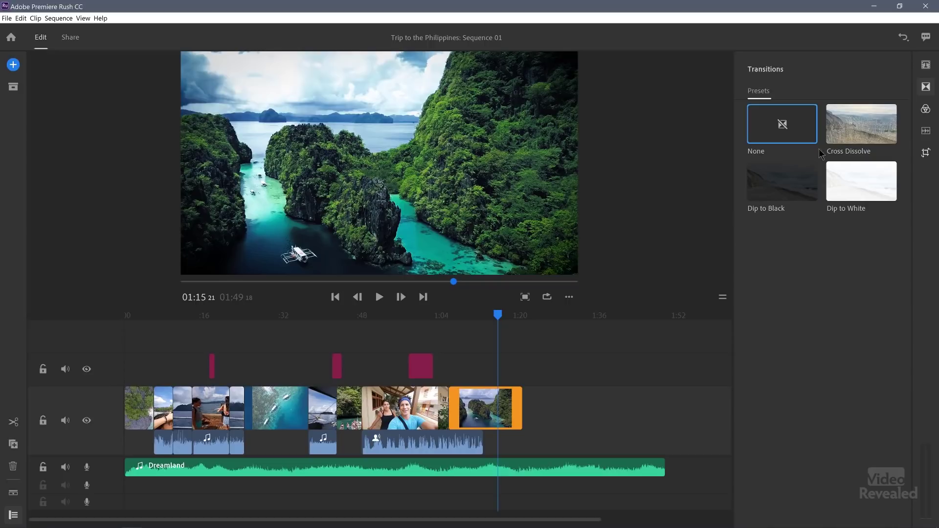
left_click_drag(857, 130, 244, 414)
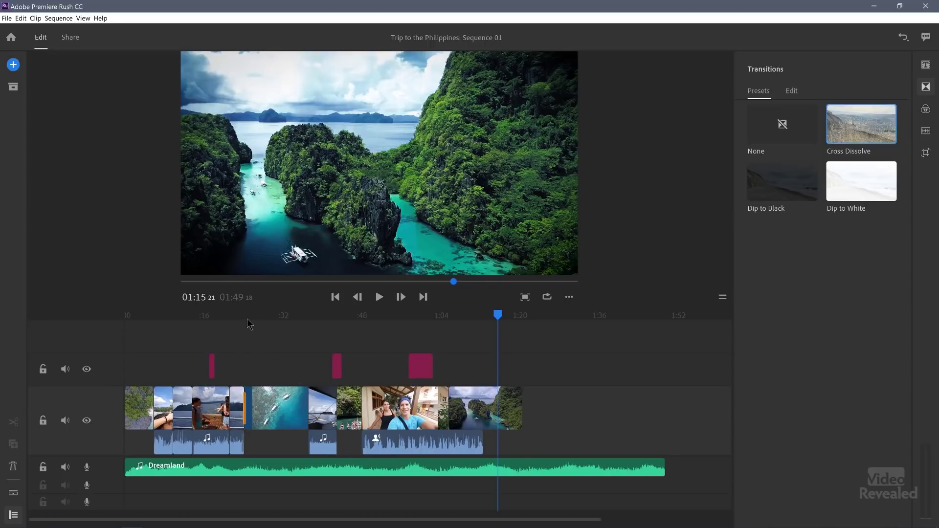
left_click(244, 324)
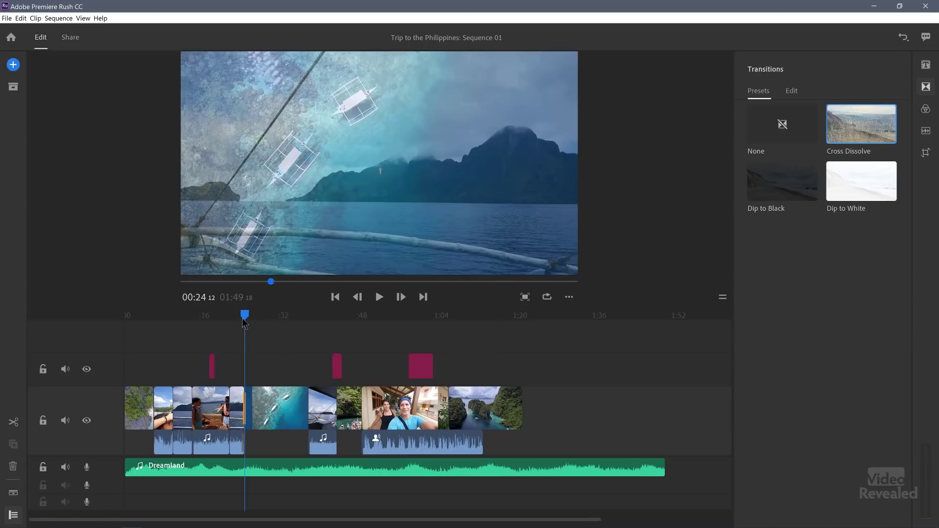
left_click(242, 323)
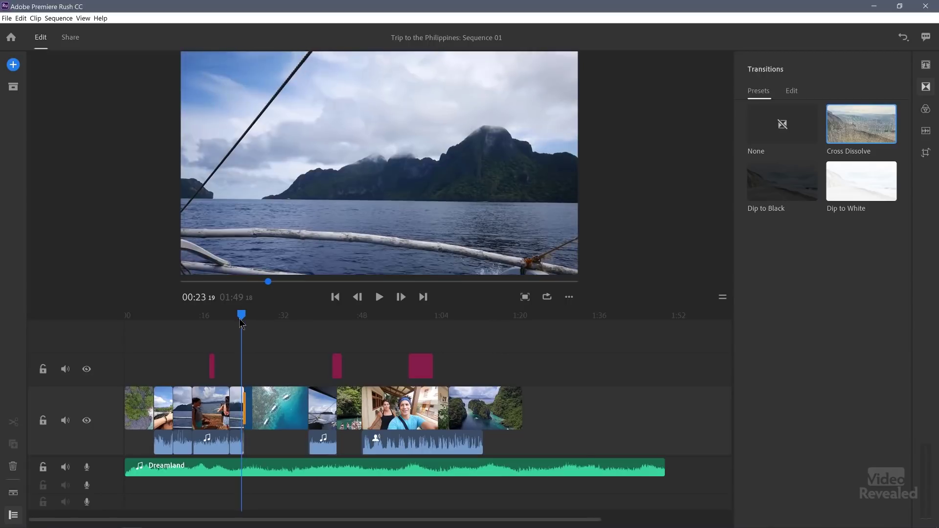
key("space")
key("space")
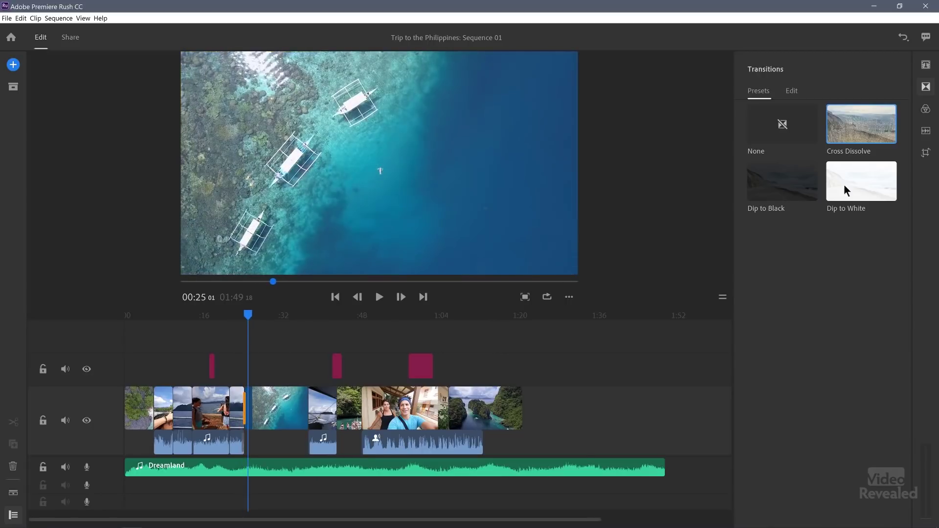
- Set the Cross Dissolve's duration to 0.87 sec and preview the blend at 00:24:15
left_click(791, 95)
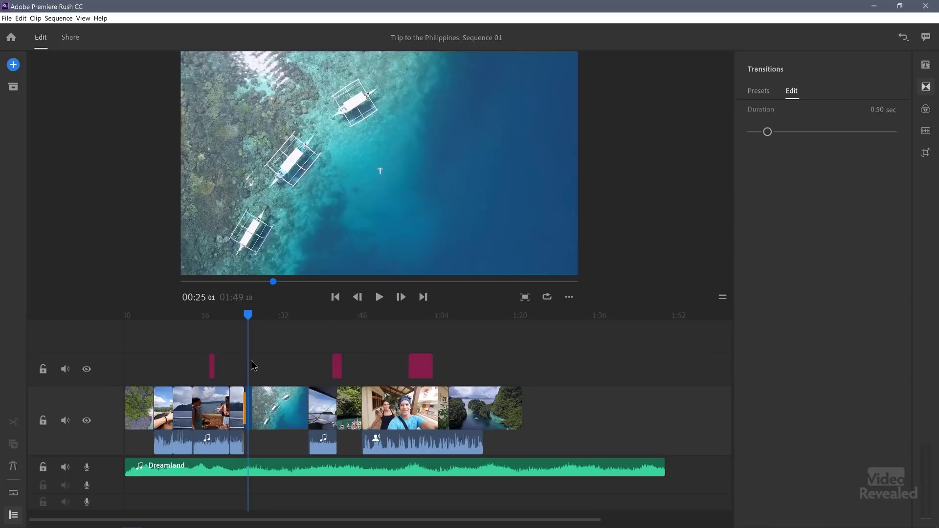
key("equal")
key("equal")
key("equal")
key("equal")
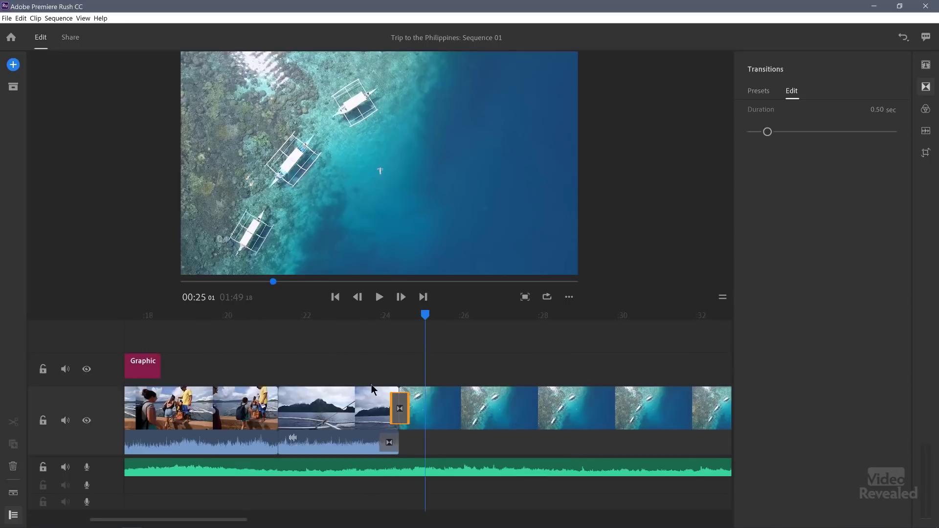
left_click_drag(390, 408, 402, 408)
left_click_drag(355, 319, 387, 320)
mouse_move(782, 131)
left_mouse_down()
mouse_move(870, 132)
mouse_move(784, 132)
left_mouse_up()
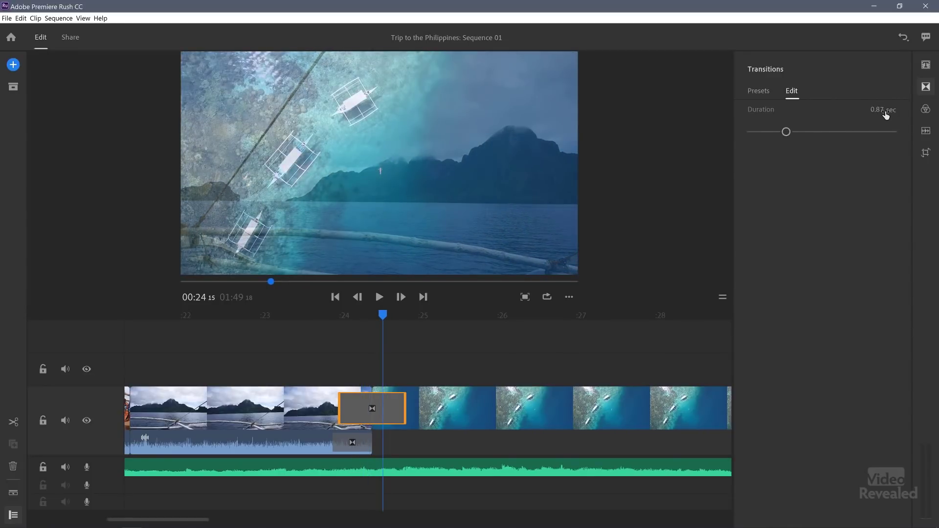
- Select the selfie clip and show its advanced audio settings for voice
left_click(925, 154)
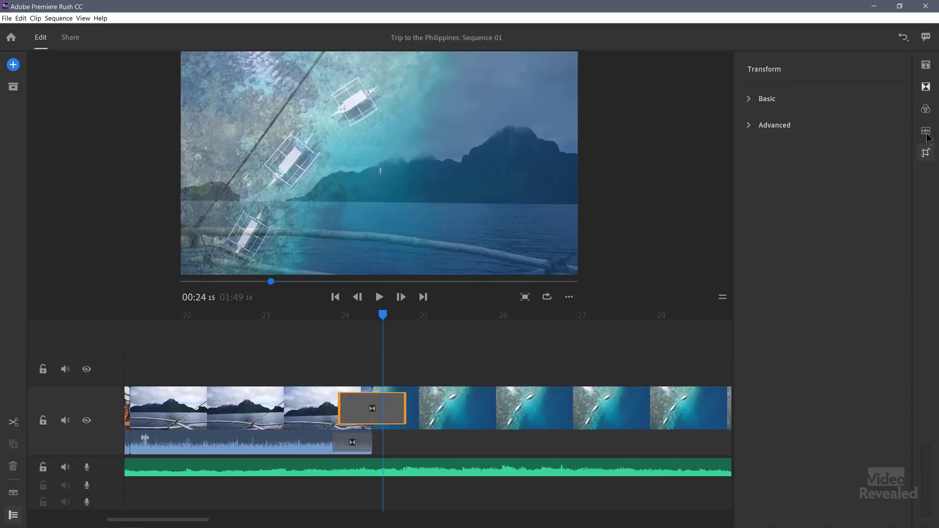
left_click(925, 131)
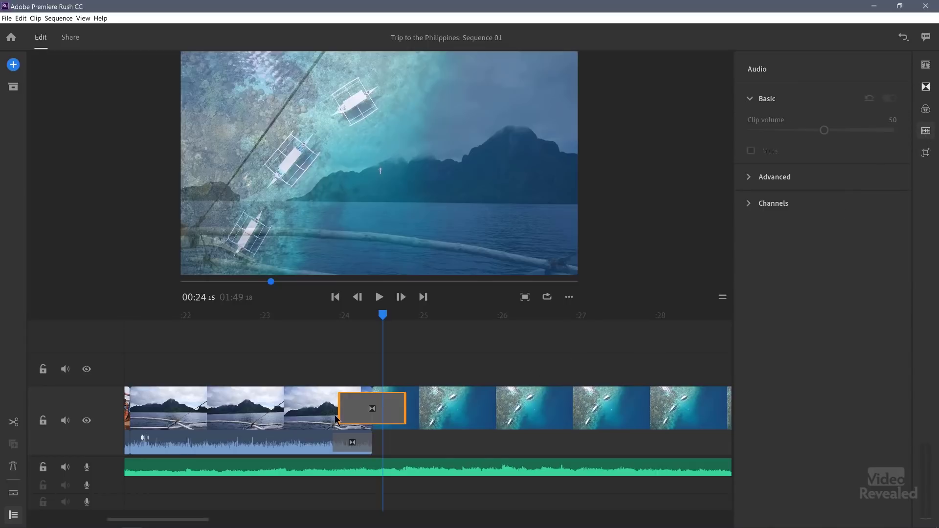
key("backslash")
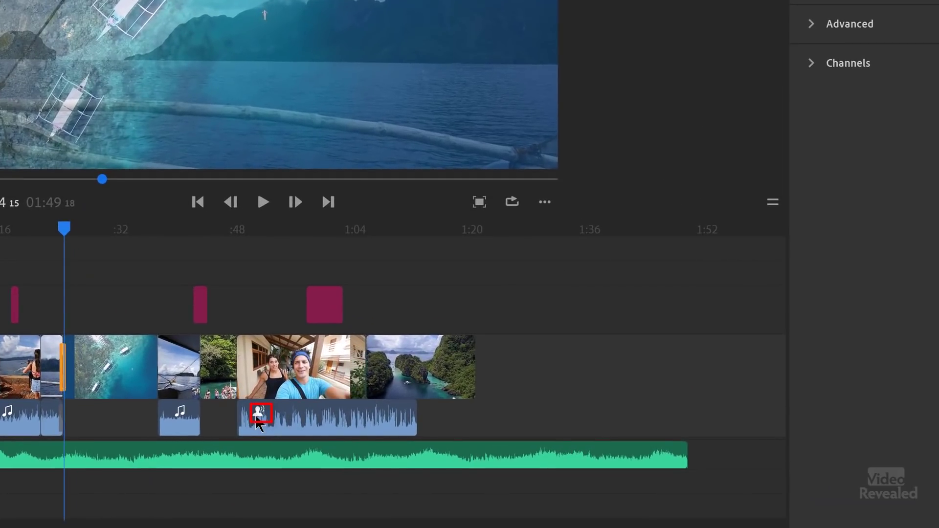
left_click(267, 424)
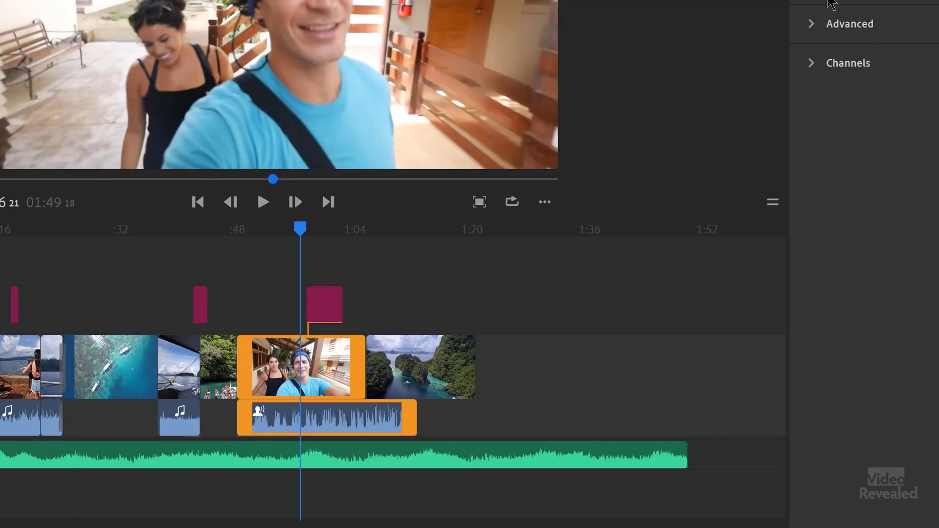
left_click(813, 31)
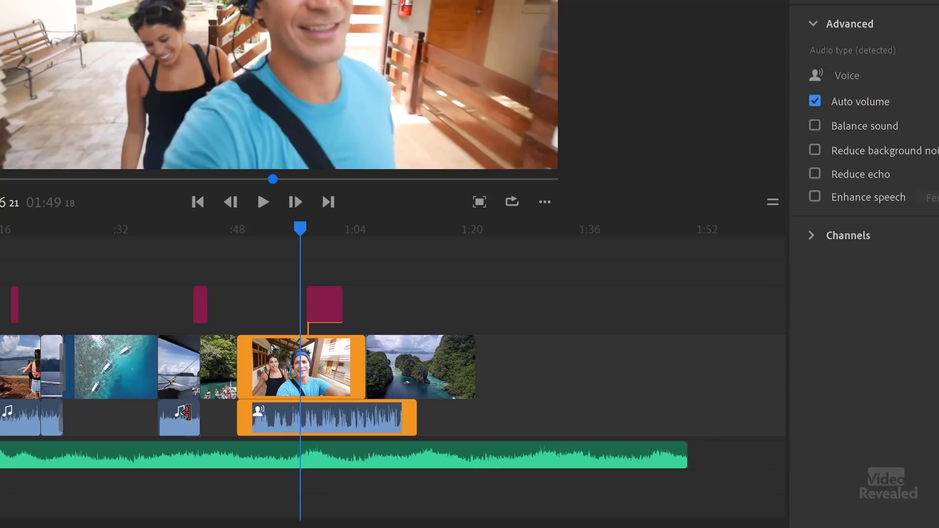
- Change the audio type of the boat-boarding clip at about 00:18 to Other and trim the end of the Dreamland music to 01:22
left_click(21, 426)
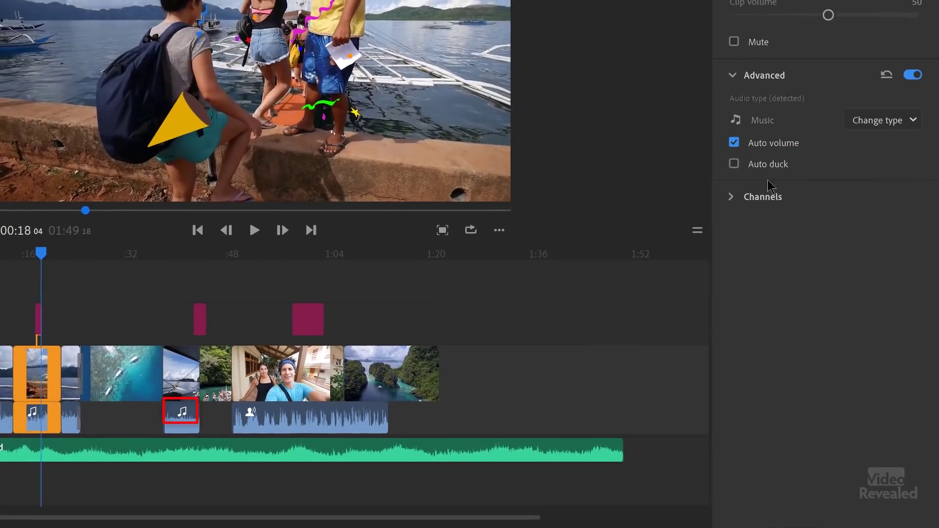
left_click(877, 120)
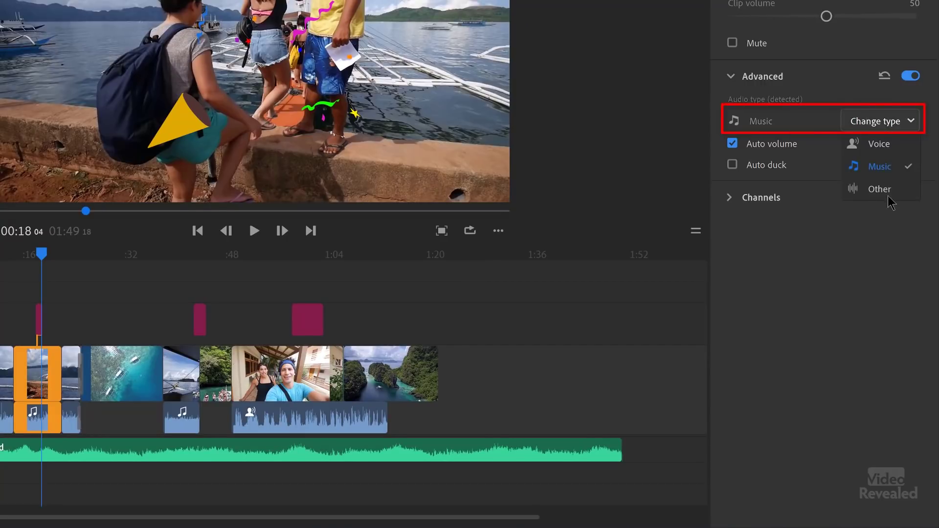
left_click(888, 190)
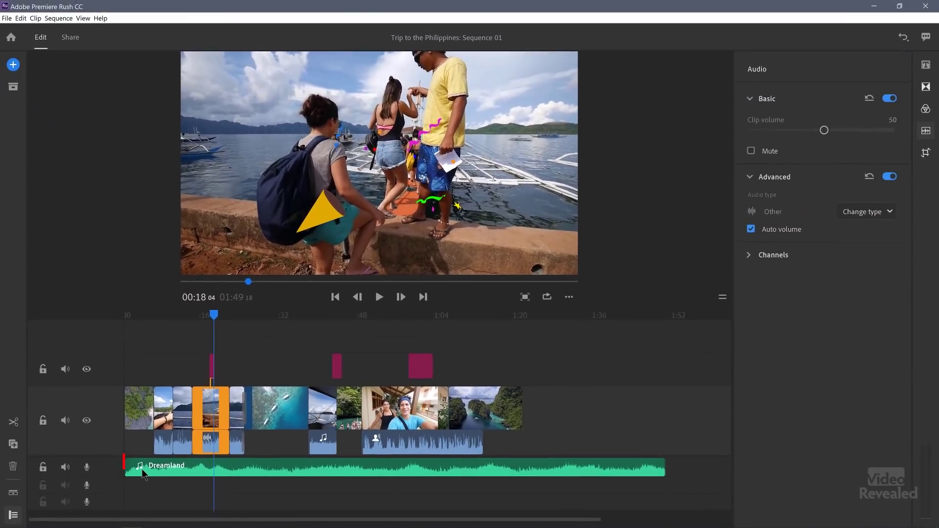
left_click_drag(662, 462, 526, 461)
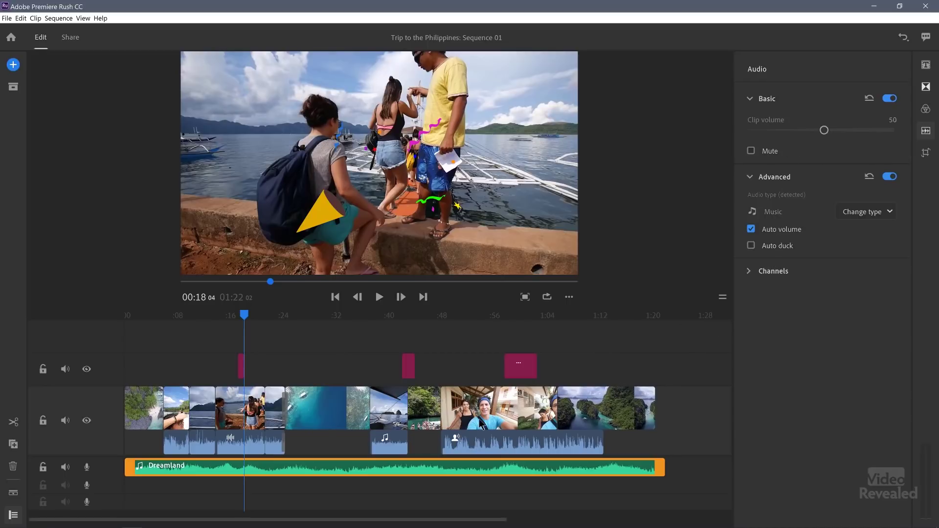
- Set the selfie clip's volume to 61 and enable Enhance speech and Reduce background noise for its voice audio
left_click(482, 410)
mouse_move(827, 132)
left_mouse_down()
mouse_move(869, 131)
mouse_move(839, 132)
left_mouse_up()
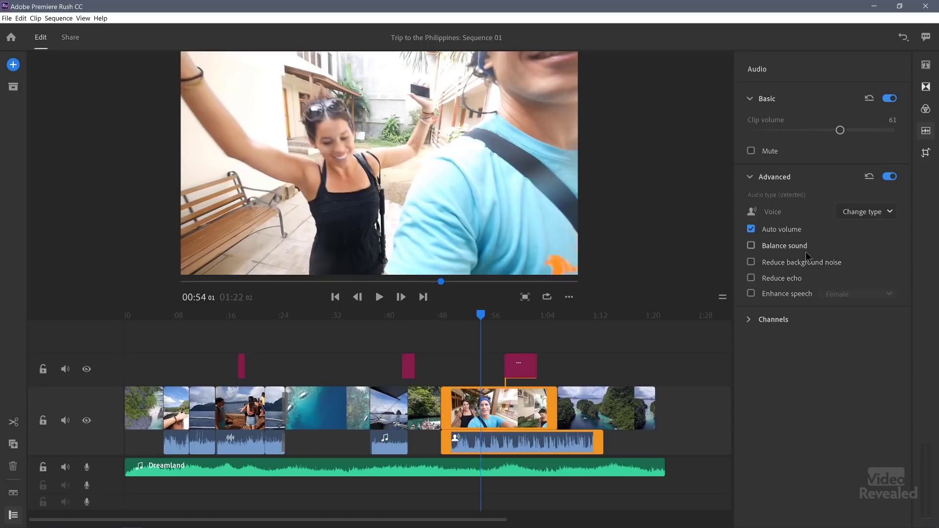
left_click(777, 296)
left_click(858, 296)
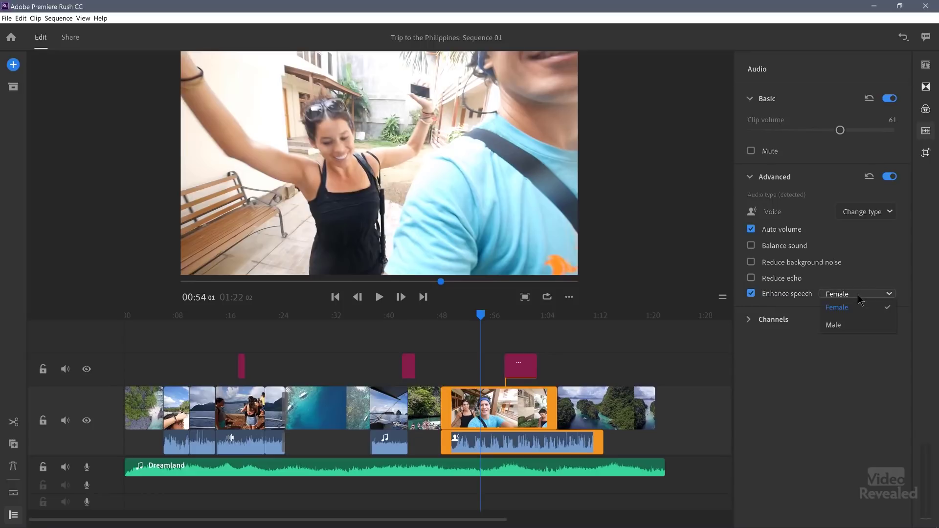
left_click(783, 263)
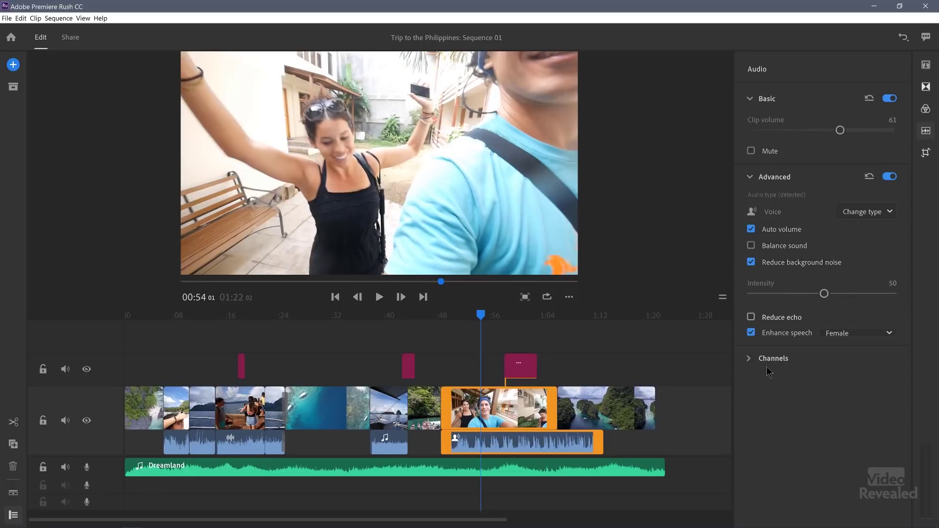
- Inspect the selfie clip's left and right audio channels, collapse them again, and turn off Enhance speech
left_click(755, 362)
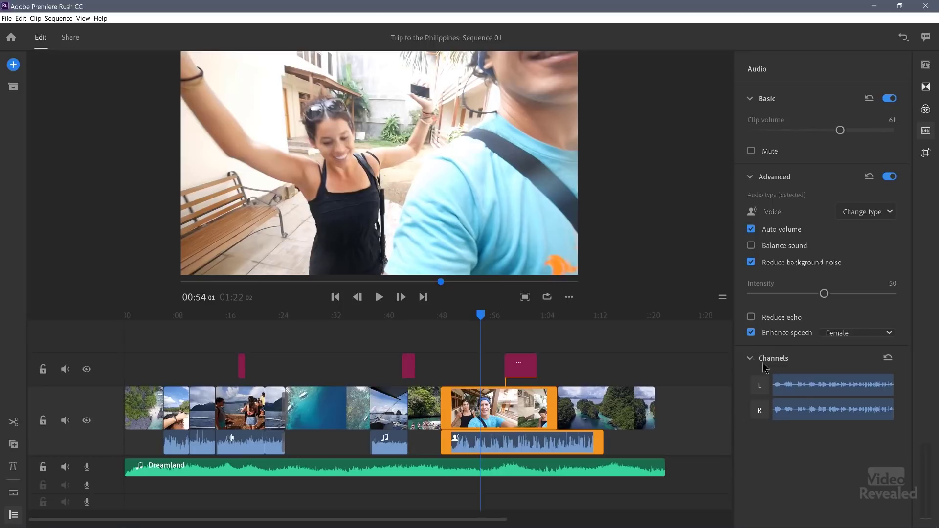
left_click(615, 402)
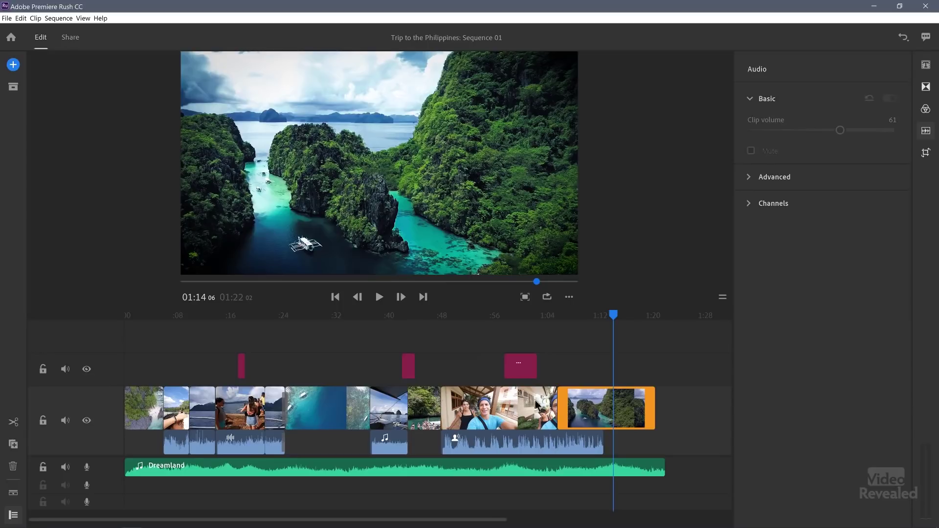
left_click(528, 406)
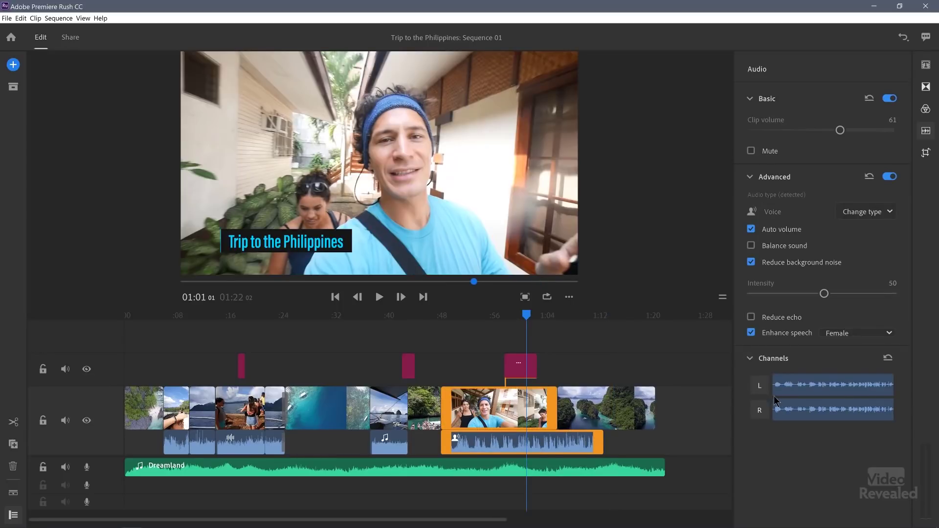
left_click(762, 386)
left_click(759, 383)
left_click(751, 358)
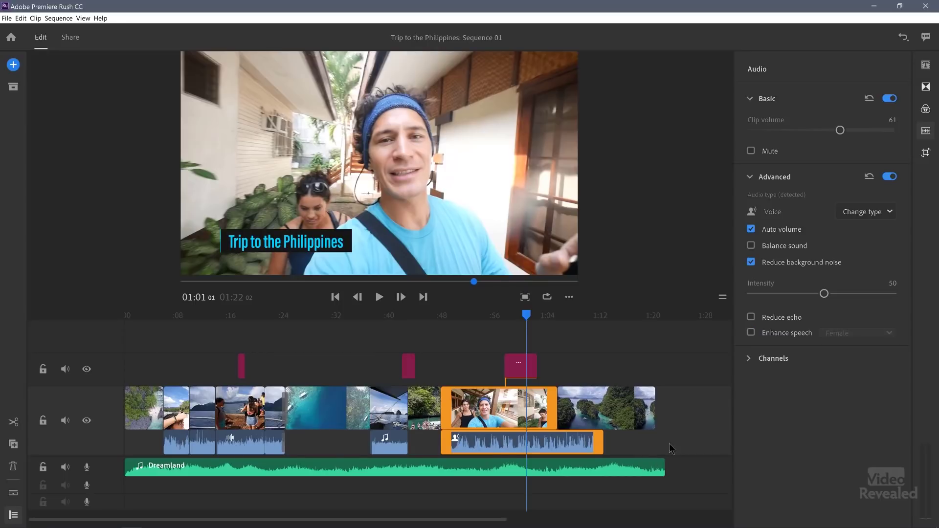
- Enable Auto duck on the Dreamland music and set its Reduce by amount to 64
left_click(632, 468)
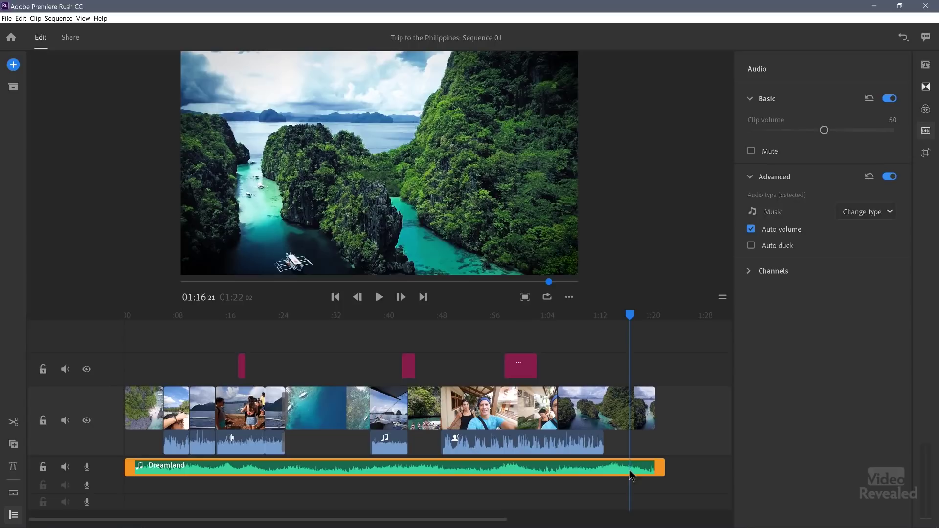
left_click(771, 250)
left_click_drag(879, 278, 844, 277)
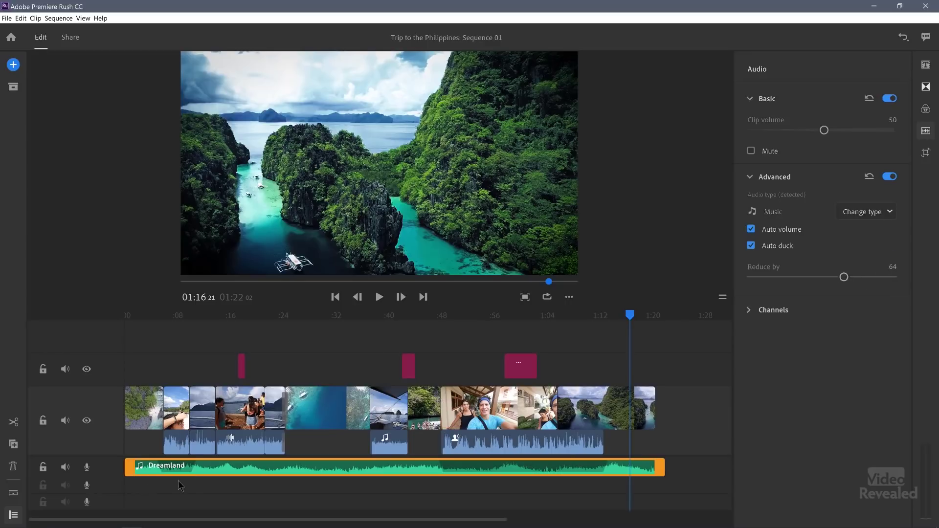
- Collapse the video clips' audio display and play back the ducked Dreamland music from about 00:45 into the selfie clip
left_click(201, 471)
left_click(13, 494)
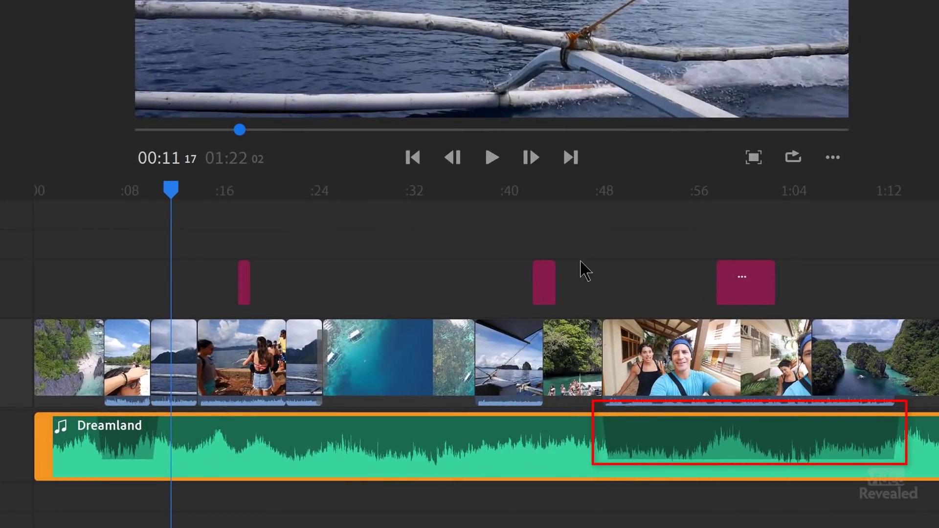
left_click(569, 192)
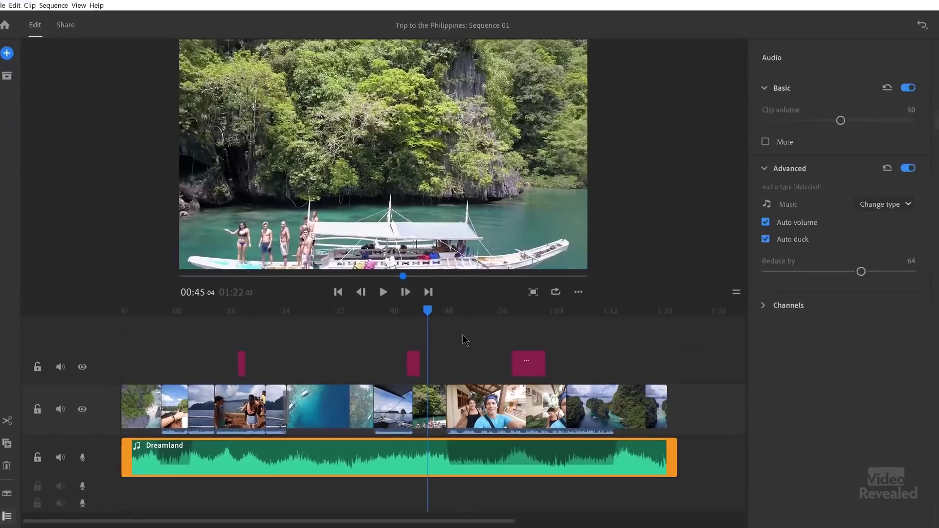
key("space")
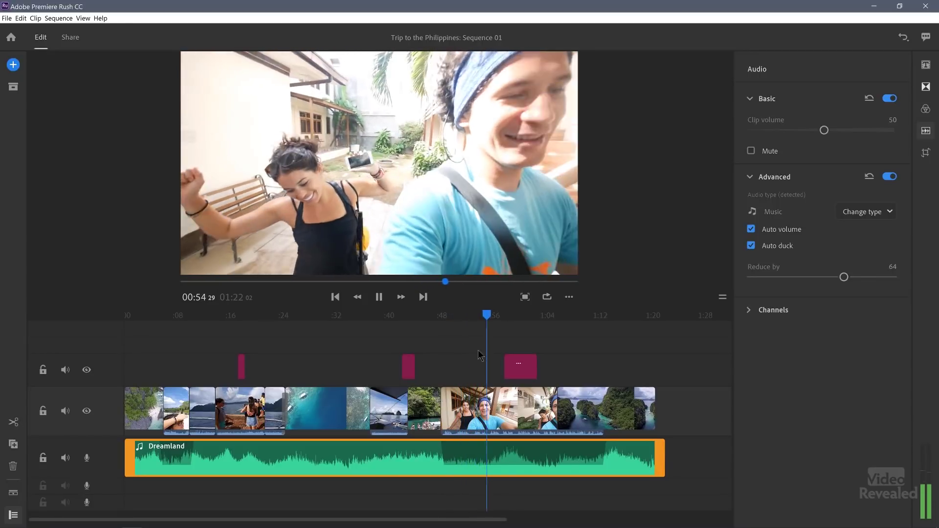
key("space")
- Try Auto duck Reduce by amounts of 24 and 68 on the Dreamland music
left_click_drag(844, 278, 786, 278)
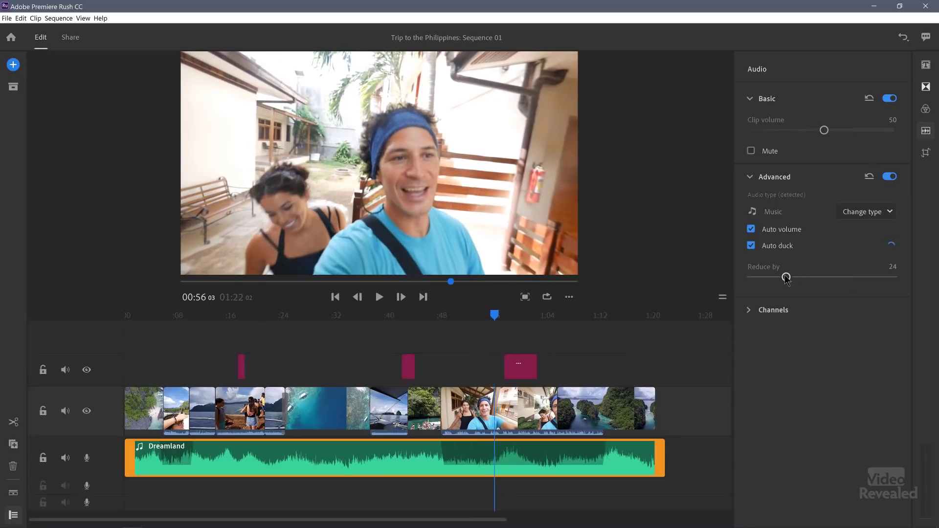
mouse_move(837, 278)
left_mouse_down()
mouse_move(881, 278)
mouse_move(851, 278)
left_mouse_up()
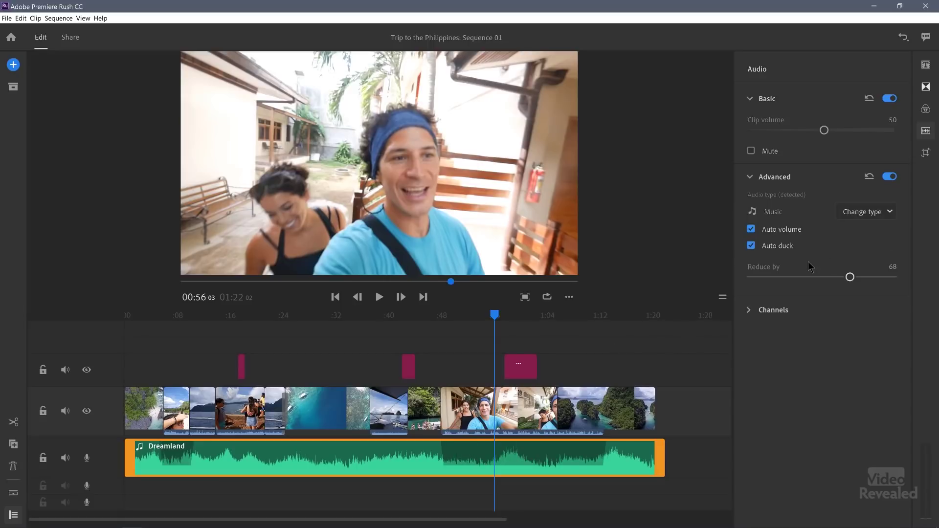
- Turn off Auto duck for the Dreamland music and set its clip volume to 32
left_click(789, 250)
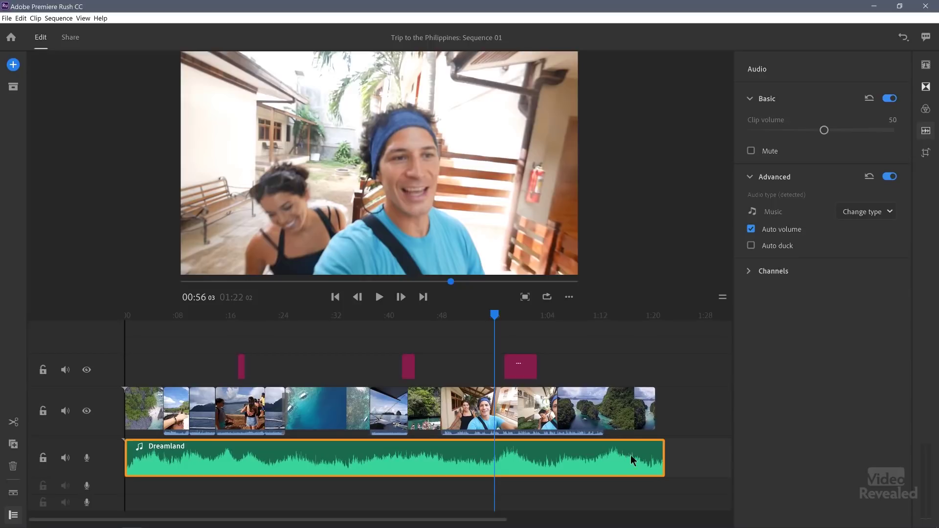
mouse_move(825, 133)
left_mouse_down()
mouse_move(804, 132)
mouse_move(821, 133)
left_mouse_up()
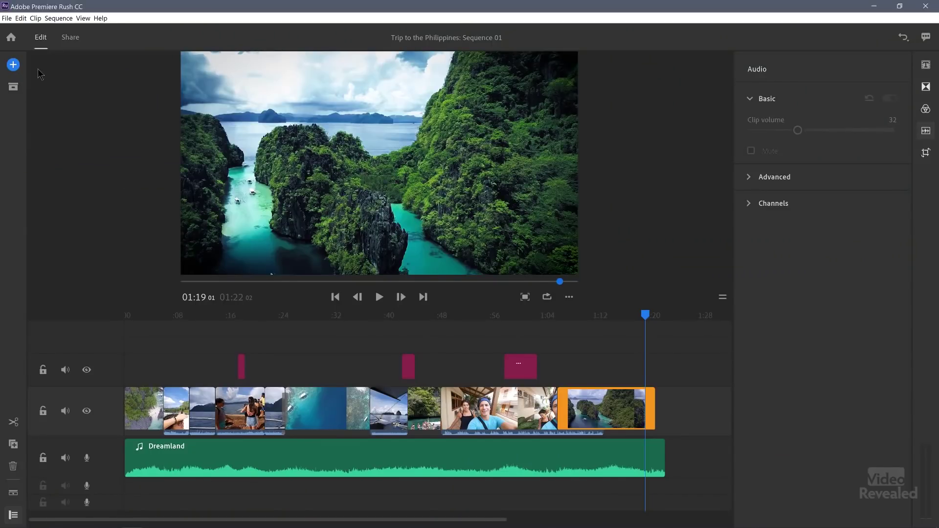
- Browse the Sample Media folder and the local, cloud and favorite locations available for importing more media
left_click(13, 66)
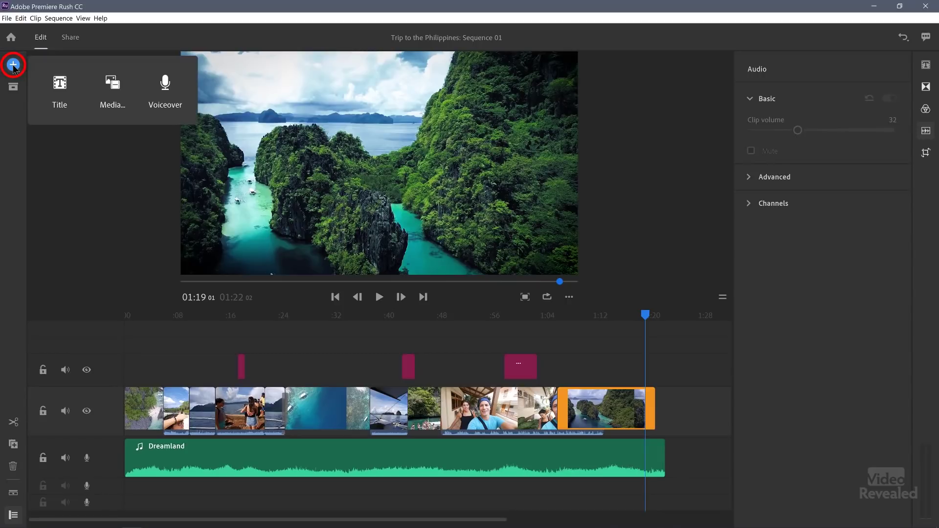
left_click(113, 91)
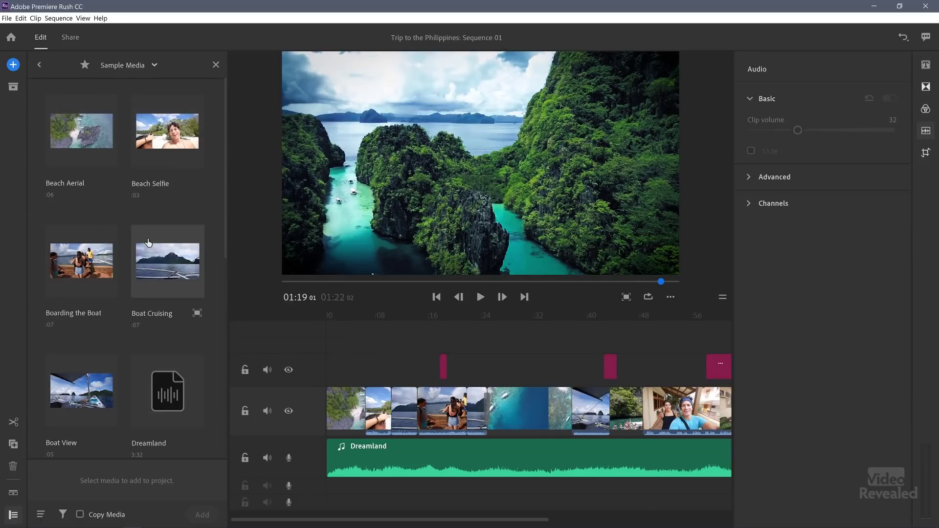
left_click(129, 66)
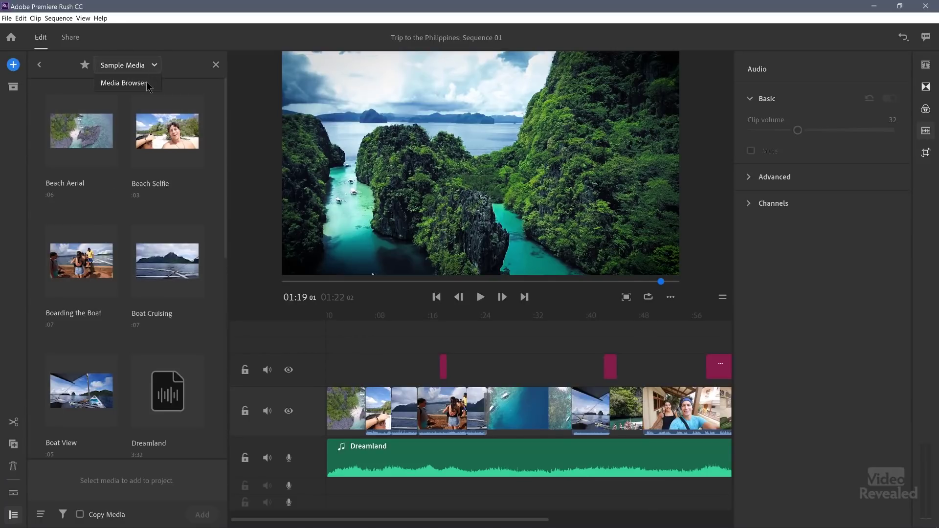
left_click(146, 84)
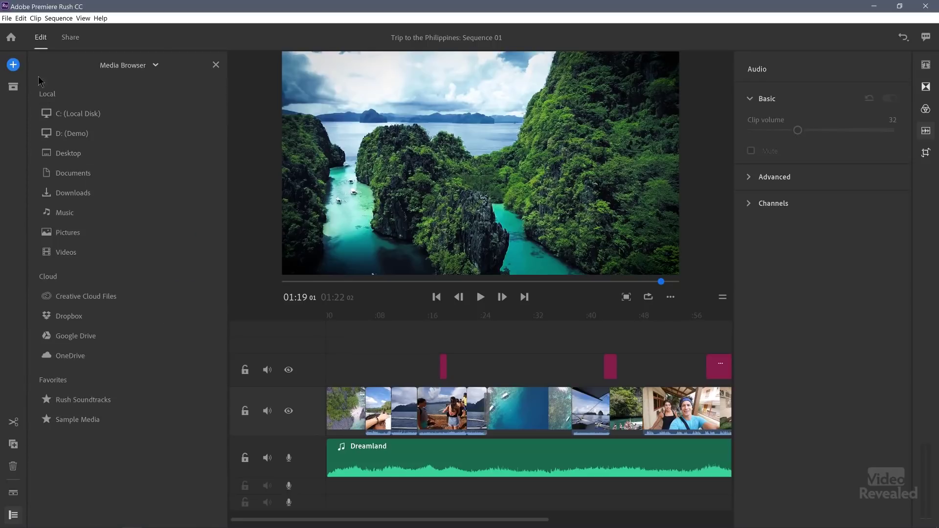
- Record a voiceover on the second audio track from about 00:05 to 00:09
left_click(15, 66)
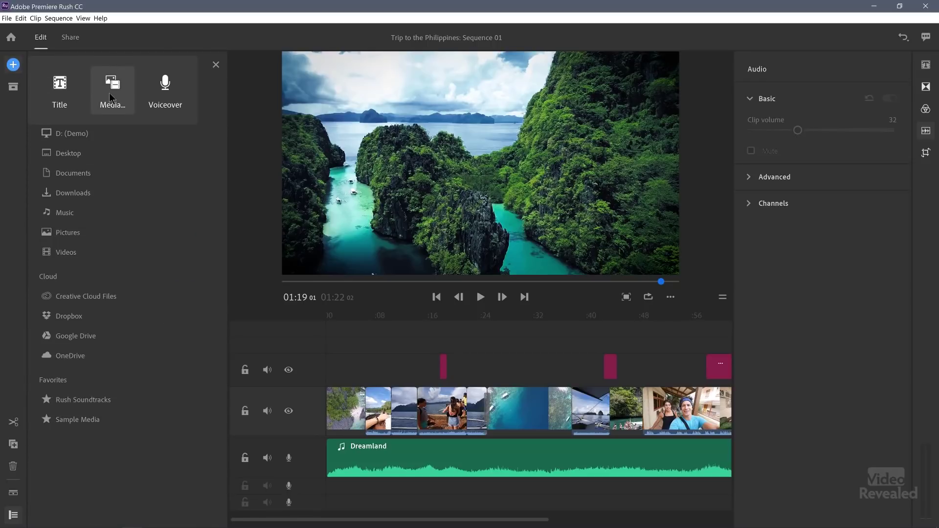
left_click(164, 100)
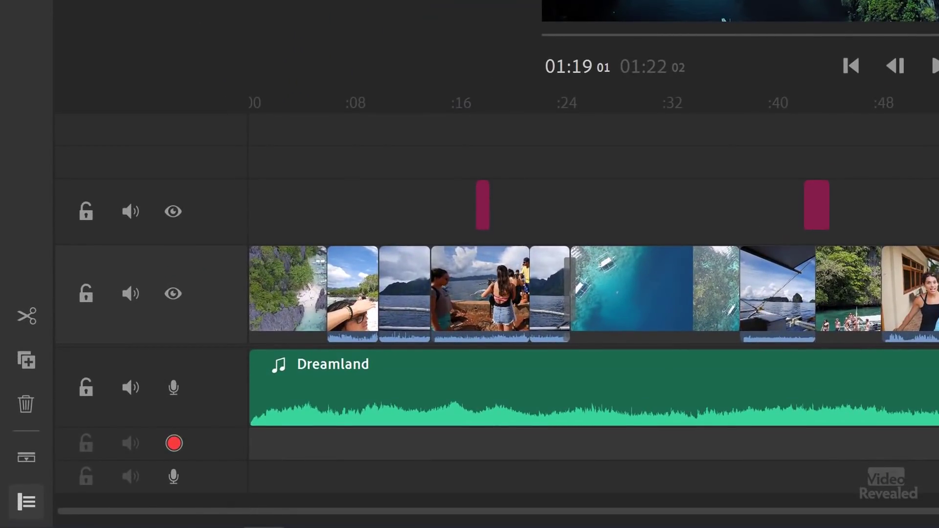
left_click_drag(938, 105, 312, 180)
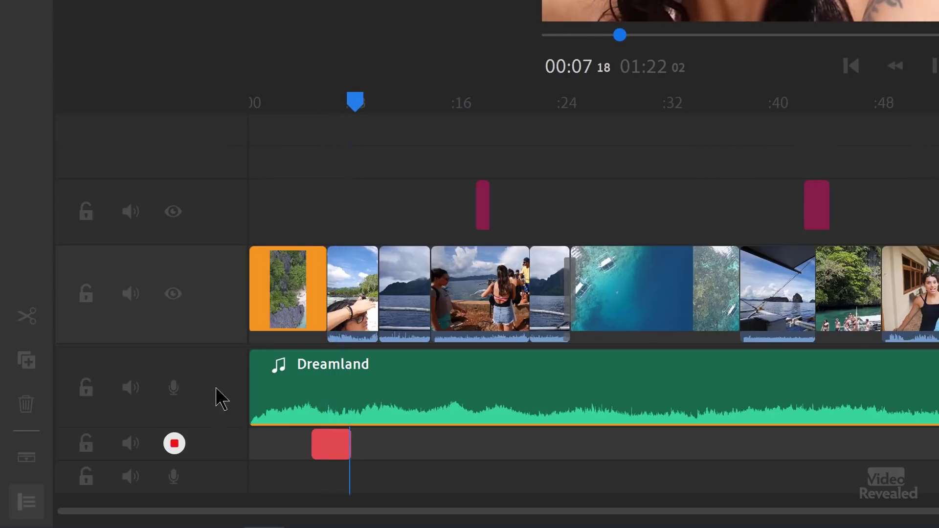
left_click(175, 444)
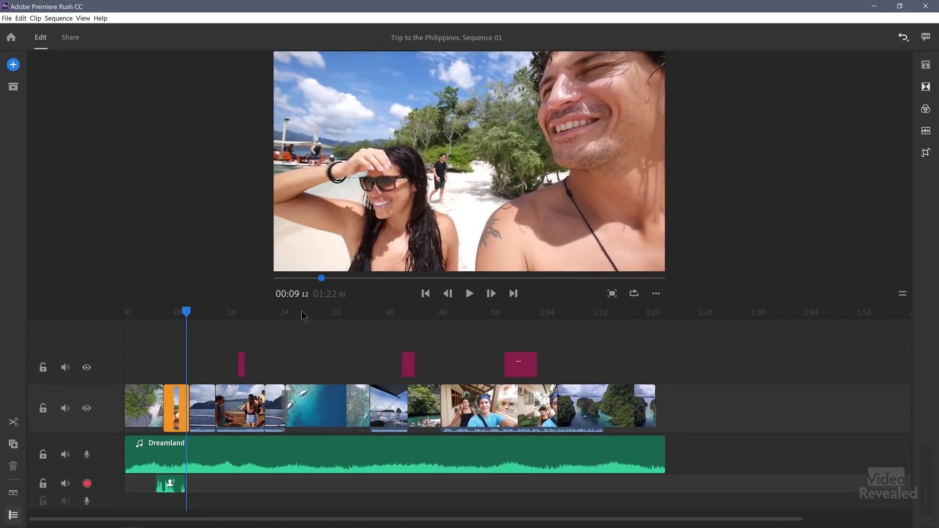
- Record a second voiceover on the same track from about 00:27 to 00:34, under the aerial boats clip
left_click(302, 313)
left_click(87, 485)
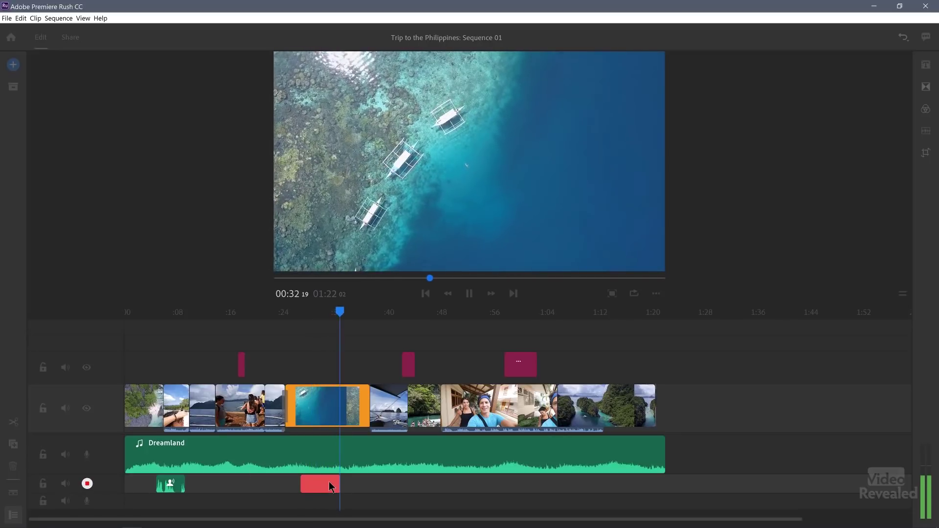
left_click(87, 484)
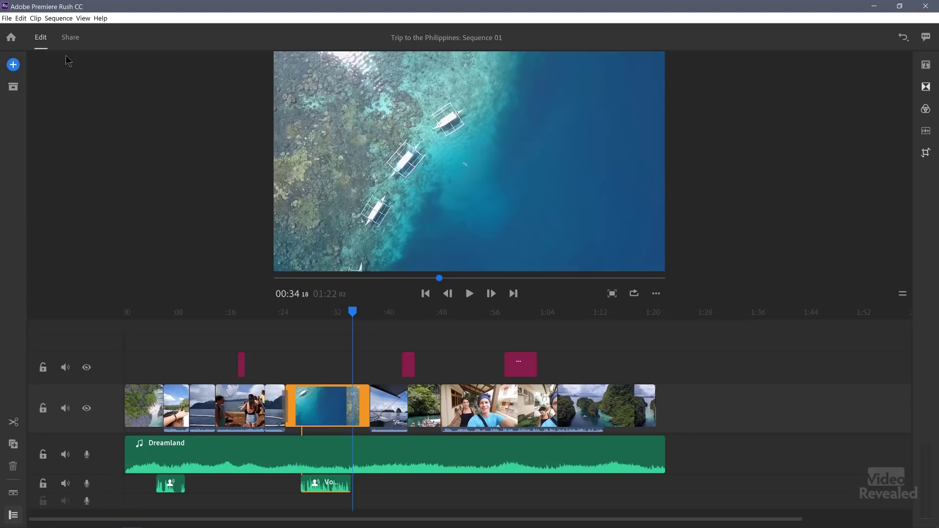
left_click(63, 20)
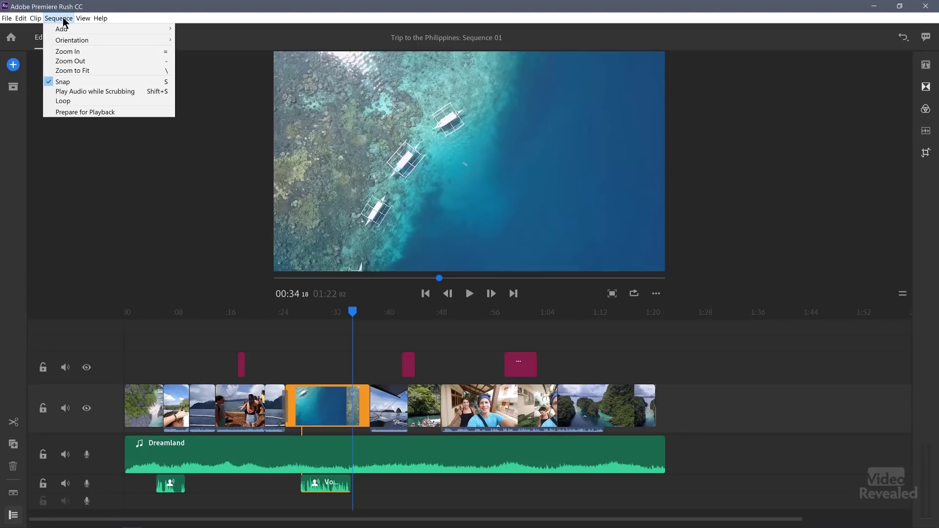
mouse_move(83, 21)
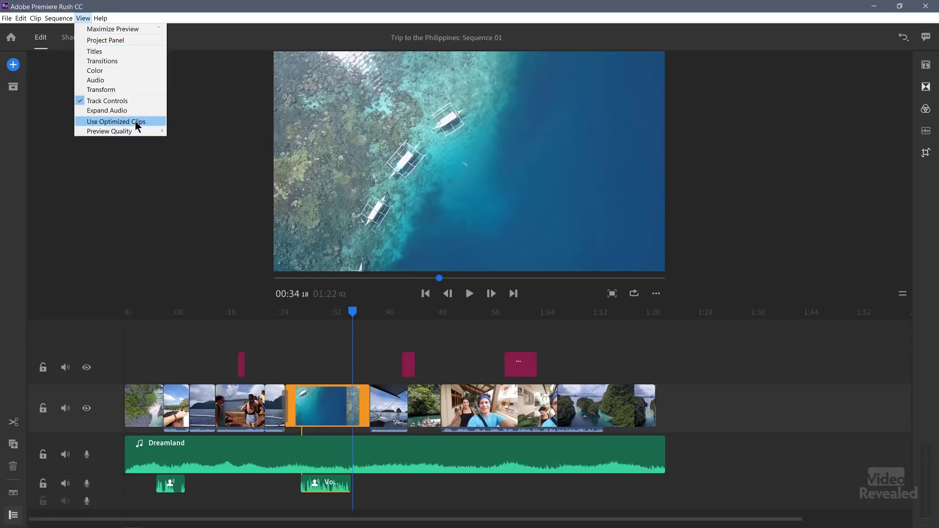
mouse_move(141, 132)
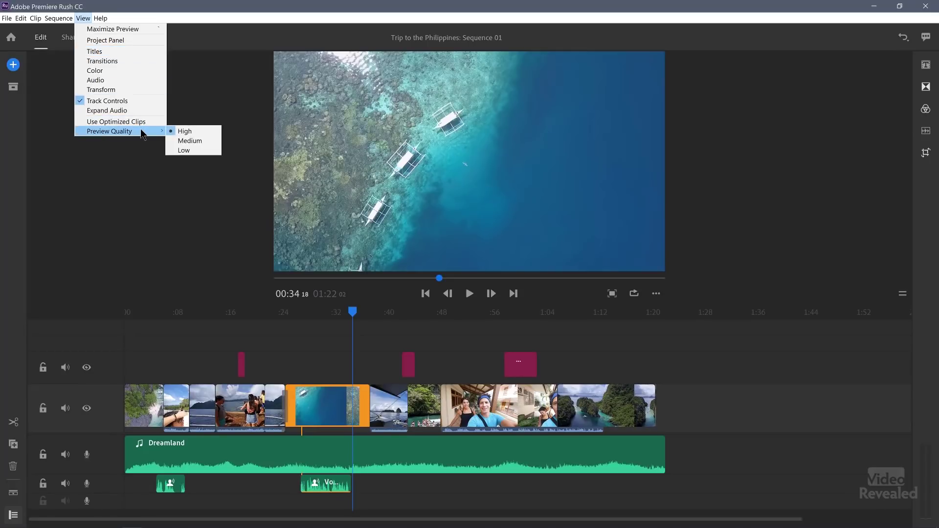
left_click(101, 186)
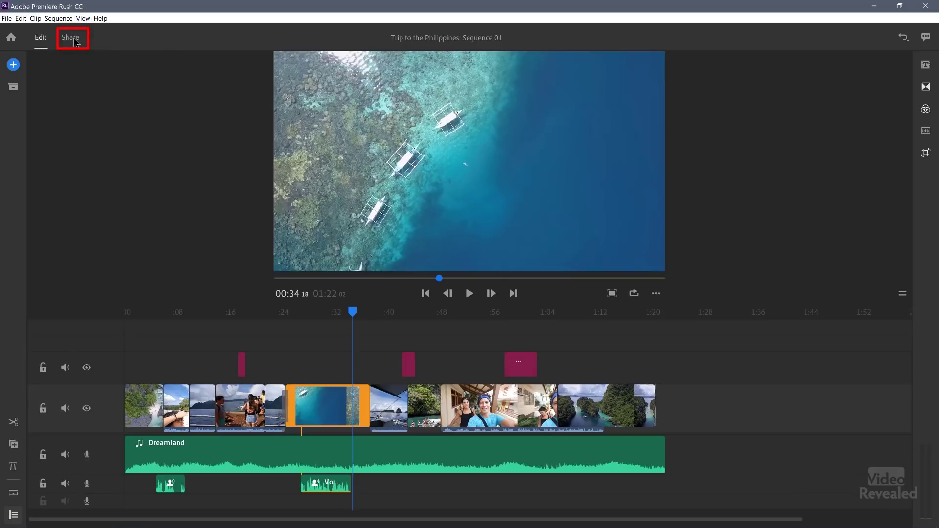
- Open the sharing settings for Sequence 01 and enable YouTube and Facebook as destinations alongside Local
left_click(74, 39)
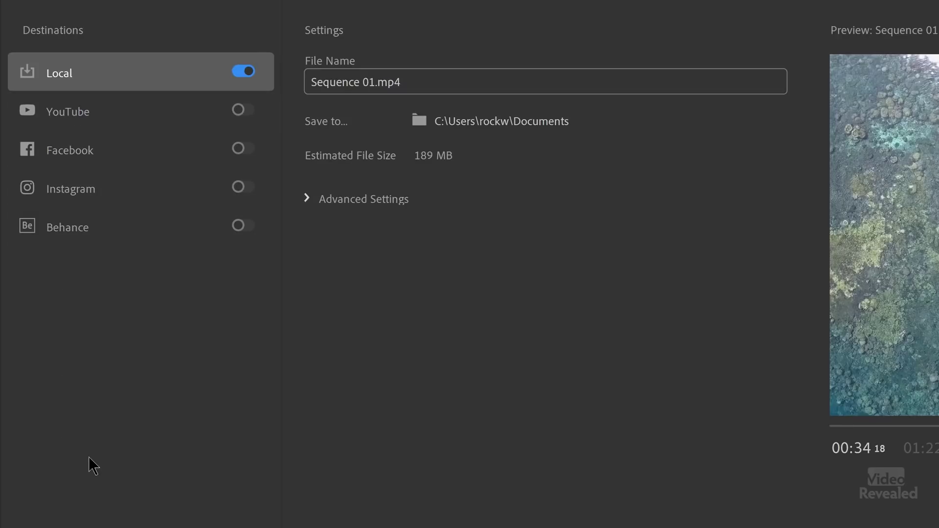
left_click(247, 110)
left_click(248, 150)
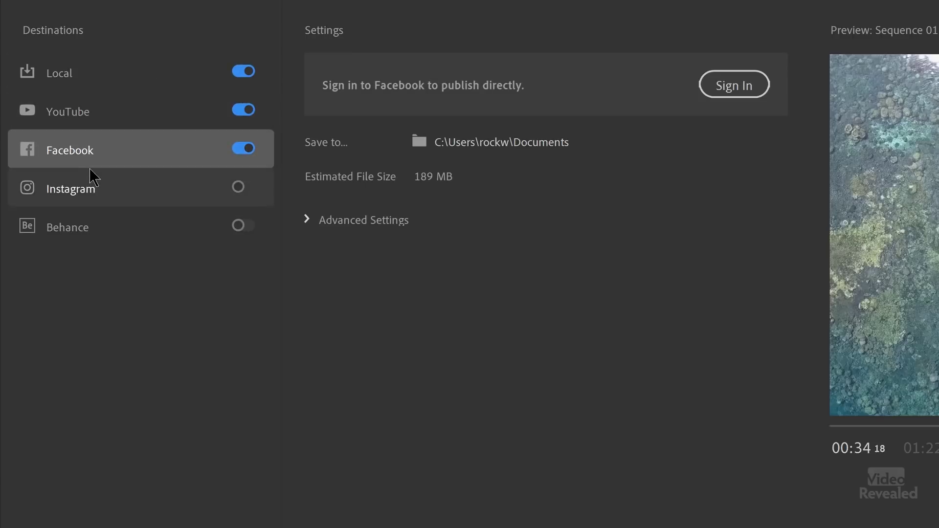
- Examine the Local destination's preset, resolution, frame rate, audio channel and quality options, and browse its save folder without changing it
left_click(127, 80)
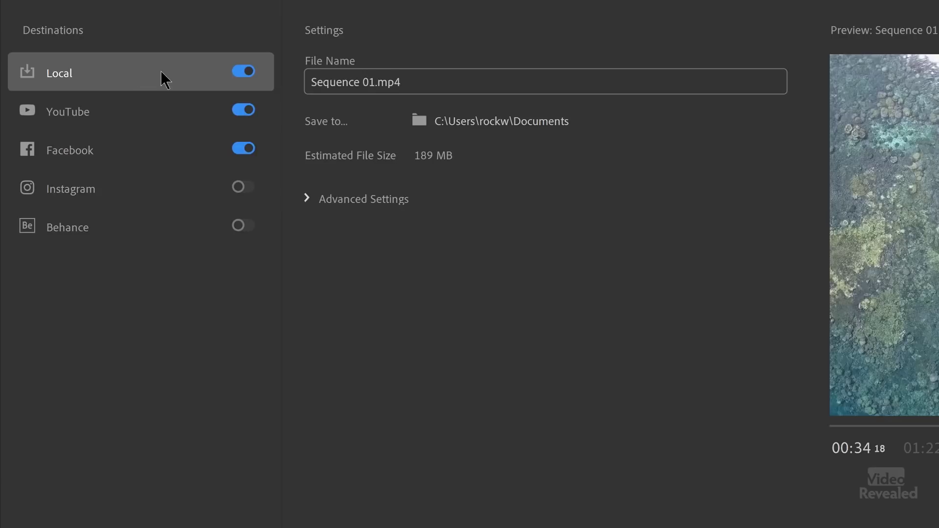
left_click(307, 209)
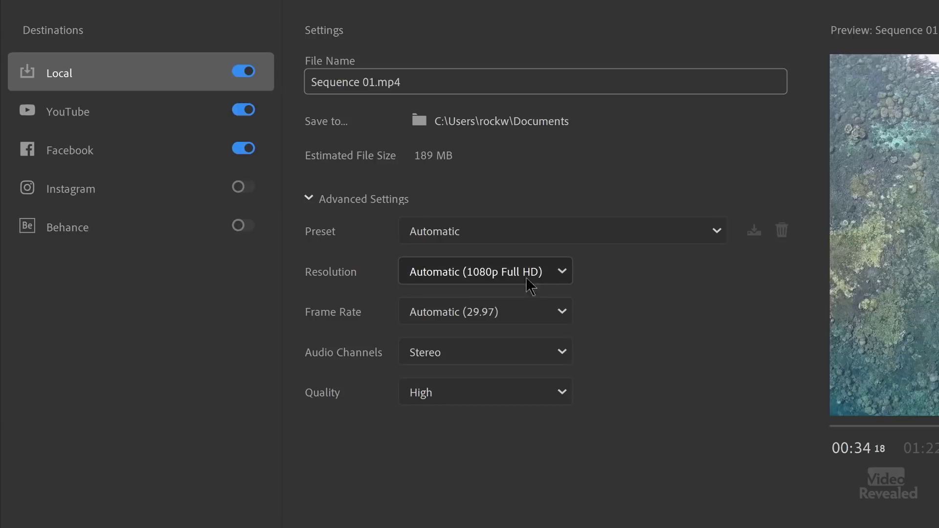
left_click(562, 271)
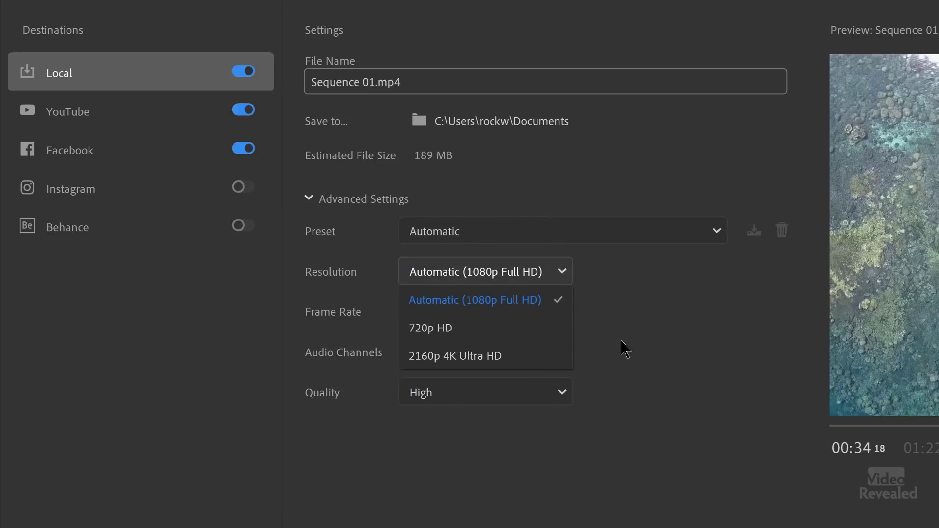
left_click(566, 300)
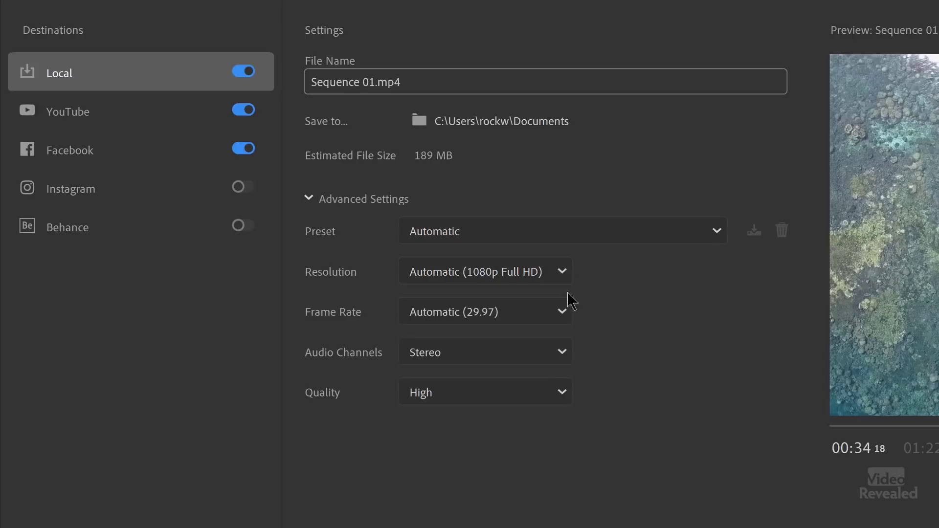
left_click(515, 319)
left_click(511, 315)
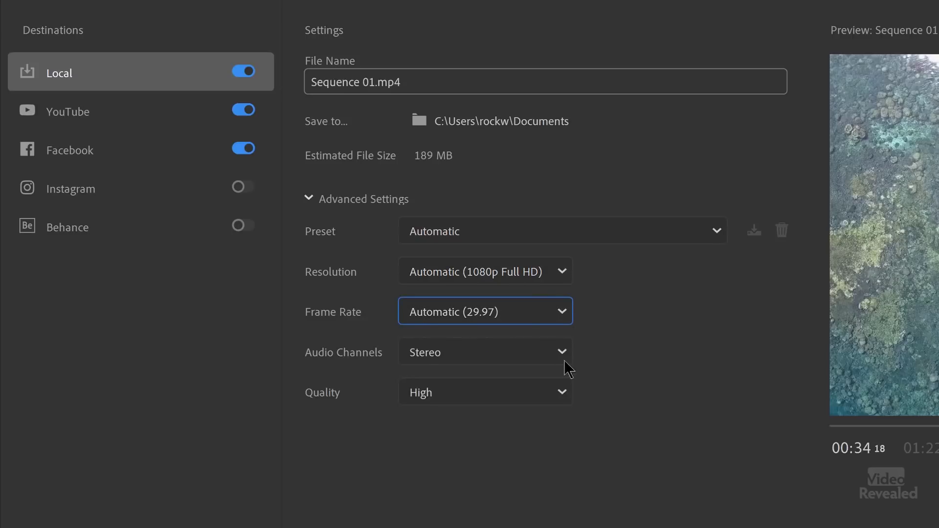
left_click(538, 360)
left_click(539, 361)
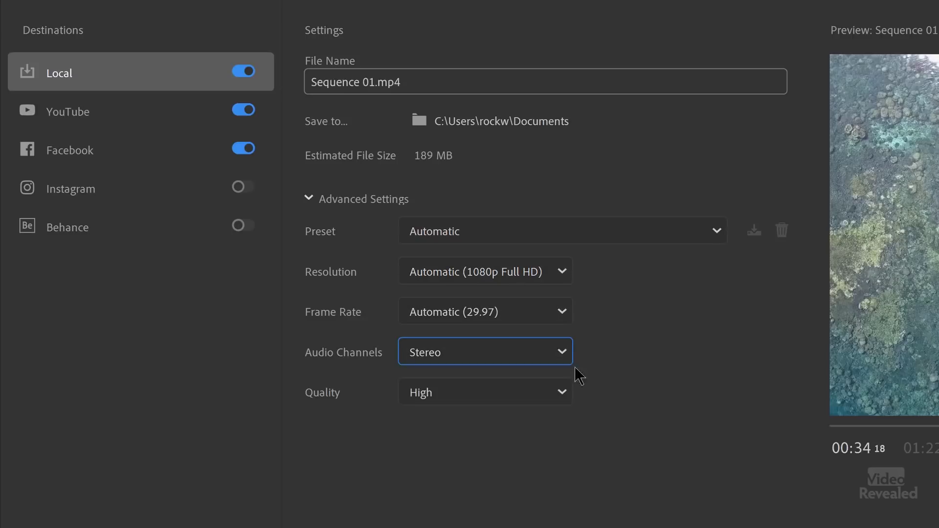
left_click(536, 395)
left_click(719, 344)
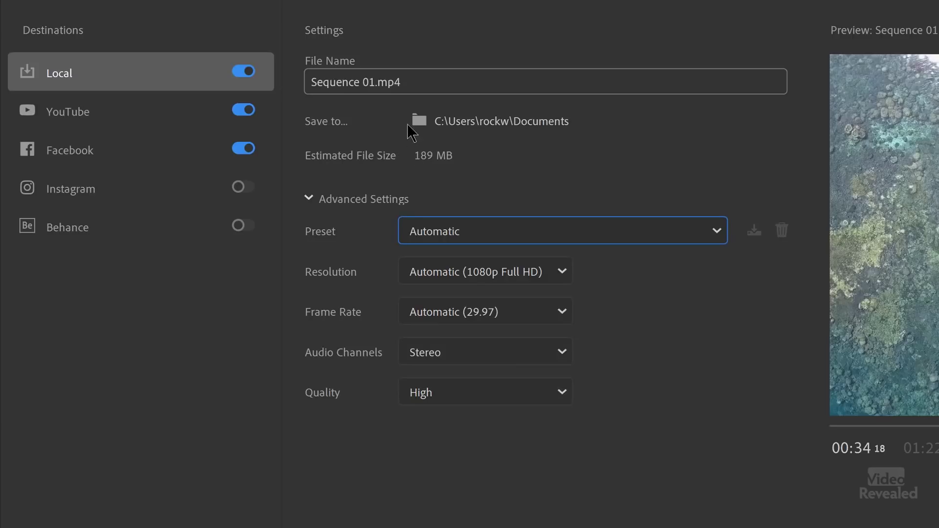
left_click(526, 123)
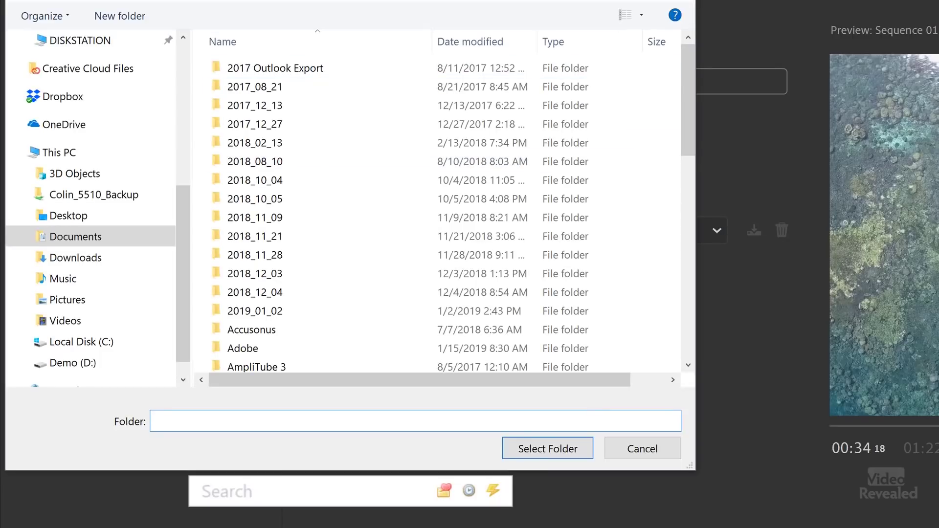
left_click(681, 0)
- Review the publishing and export settings of the YouTube, Facebook, Instagram and Behance destinations, including YouTube's advanced settings
left_click(98, 115)
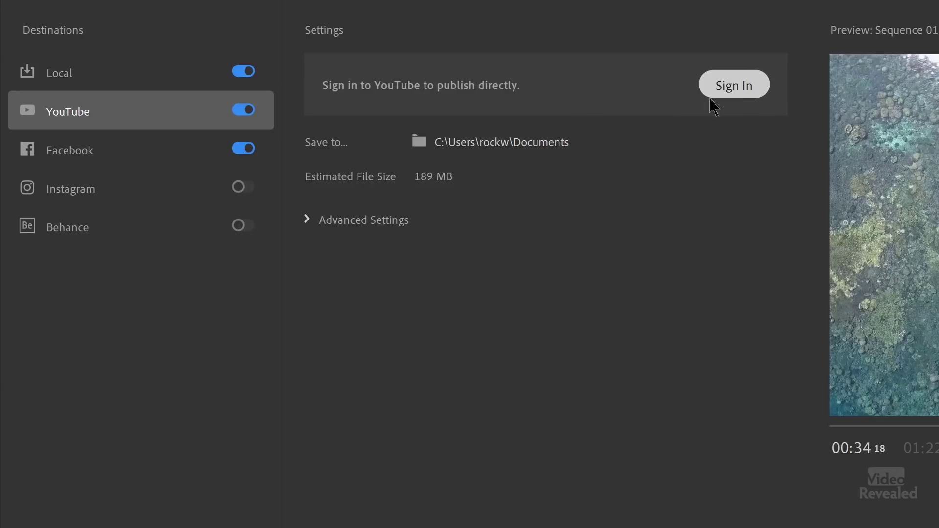
left_click(309, 223)
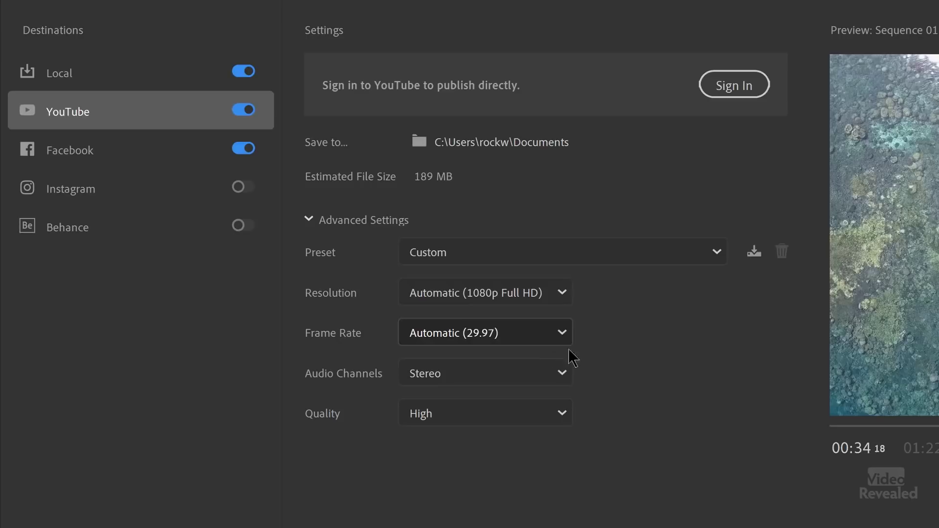
left_click(598, 261)
left_click(570, 313)
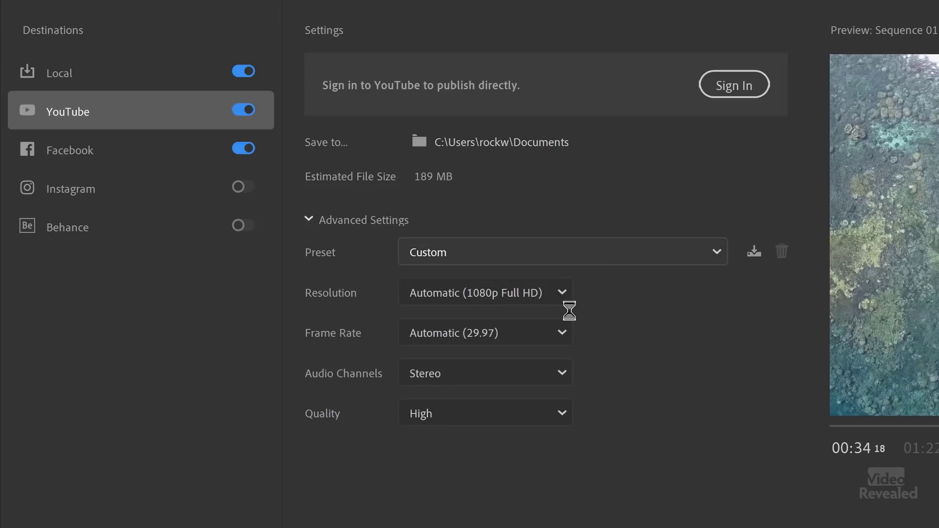
left_click(94, 163)
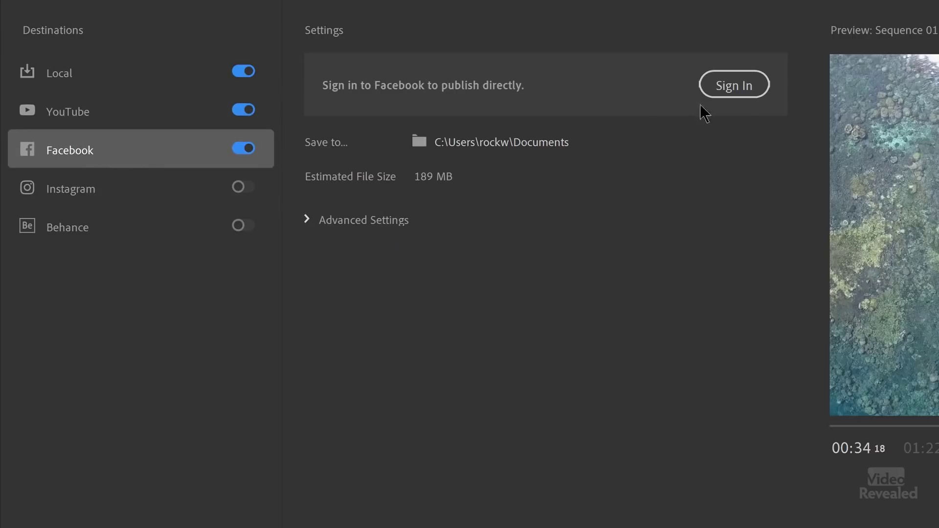
left_click(111, 204)
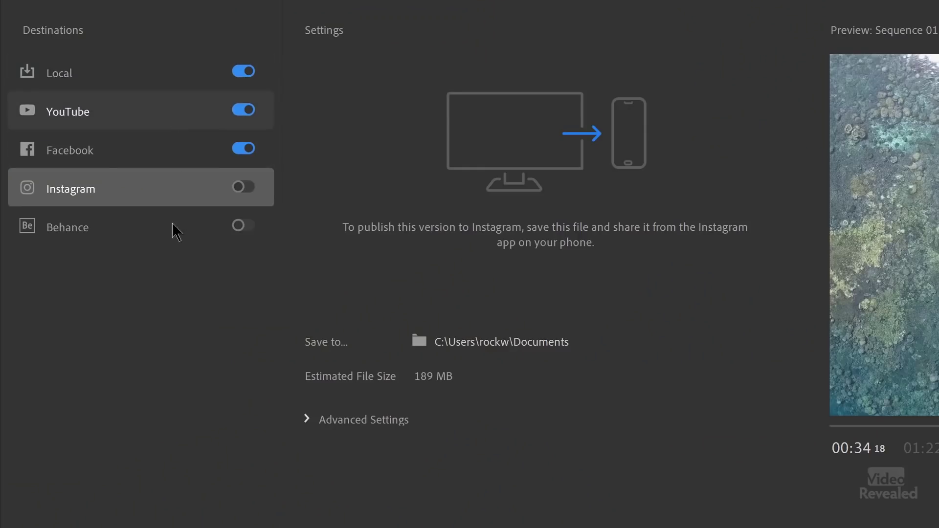
left_click(132, 231)
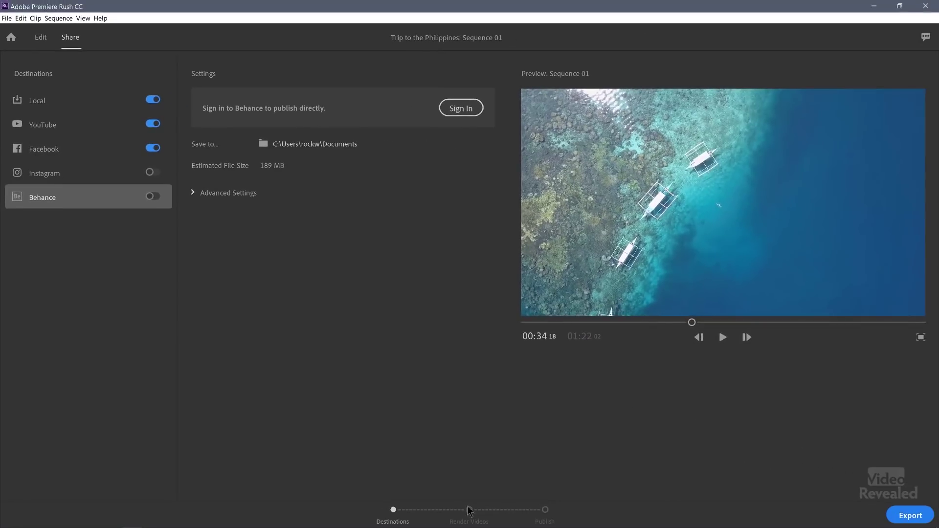
- Return to the YouTube destination and briefly play the sequence preview from 00:34 to about 00:37
left_click(84, 129)
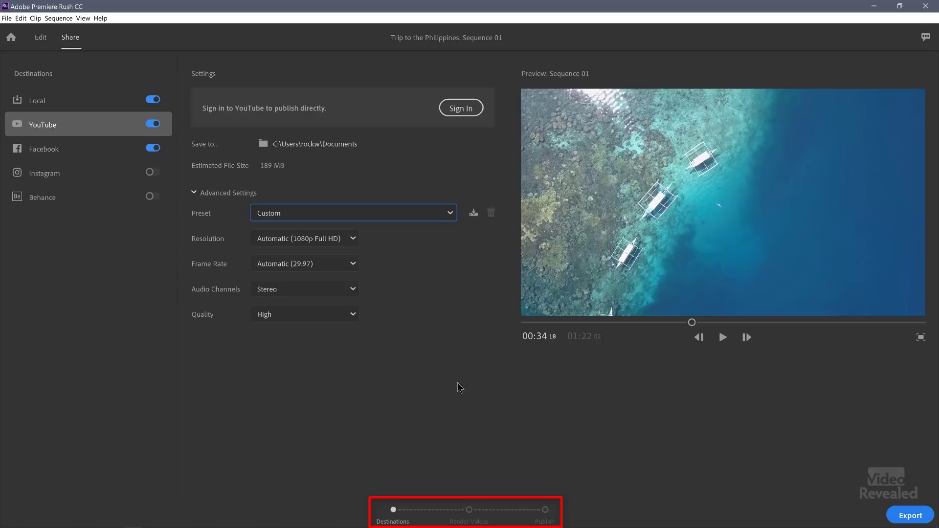
left_click(723, 338)
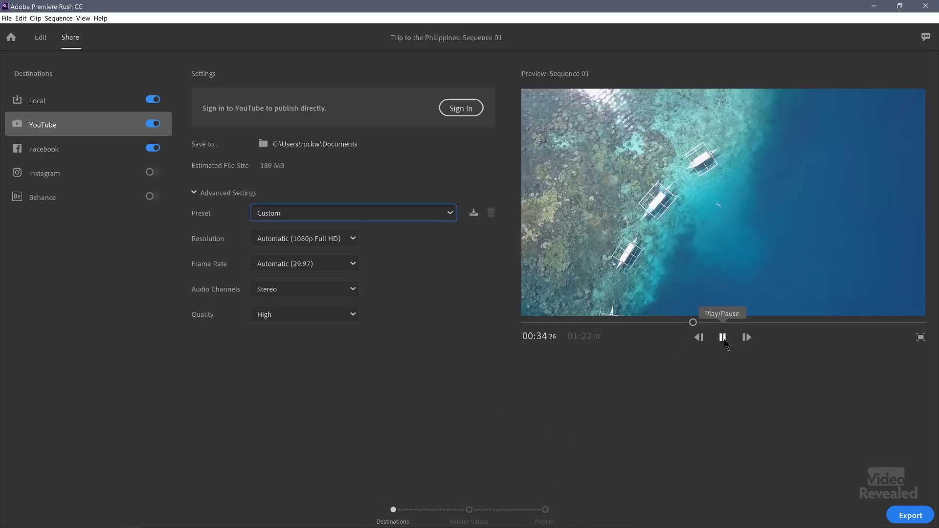
left_click(724, 344)
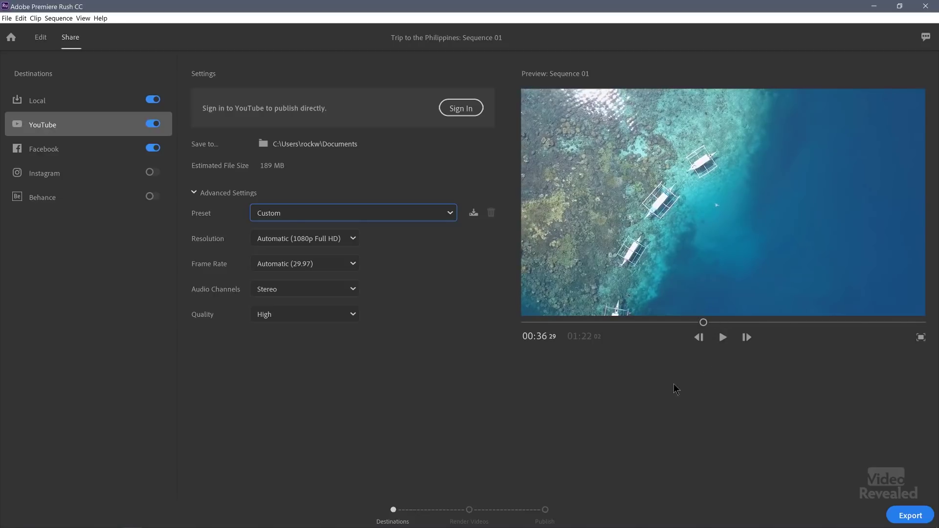
- Return to the Rush home screen, close Premiere Rush, and open the Trip to the Philippines Rush project in Premiere Pro
left_click(12, 39)
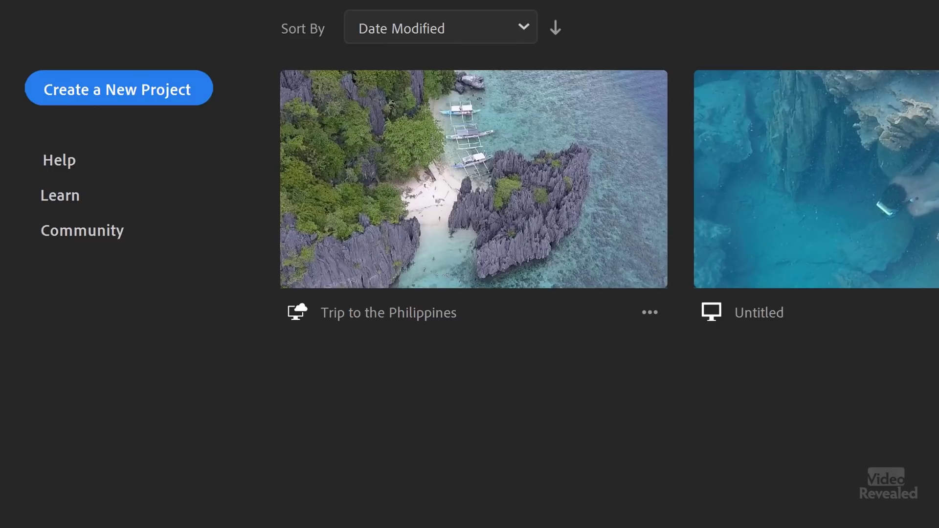
left_click(931, 4)
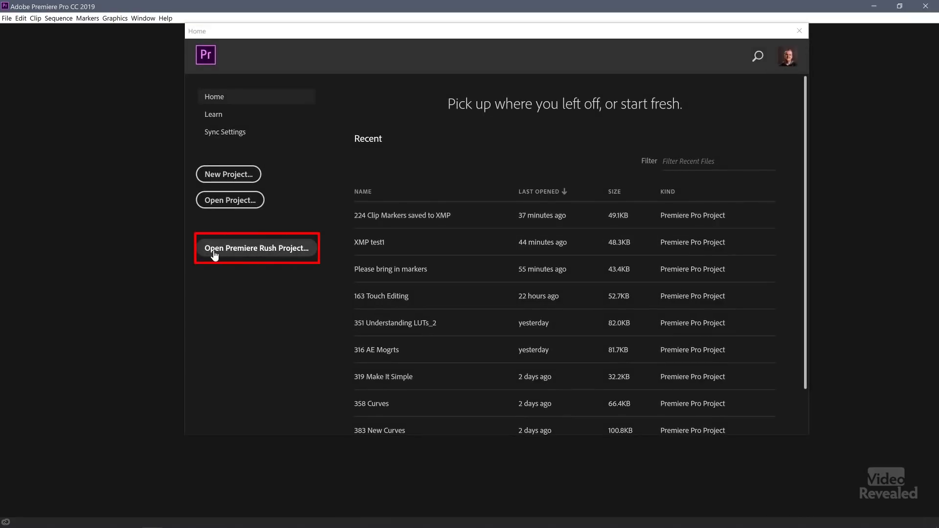
left_click(290, 250)
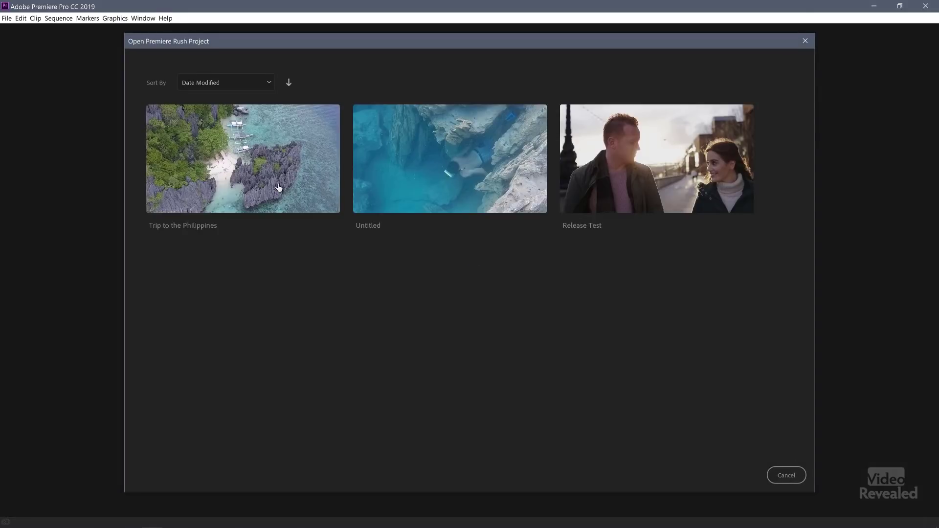
left_click(233, 176)
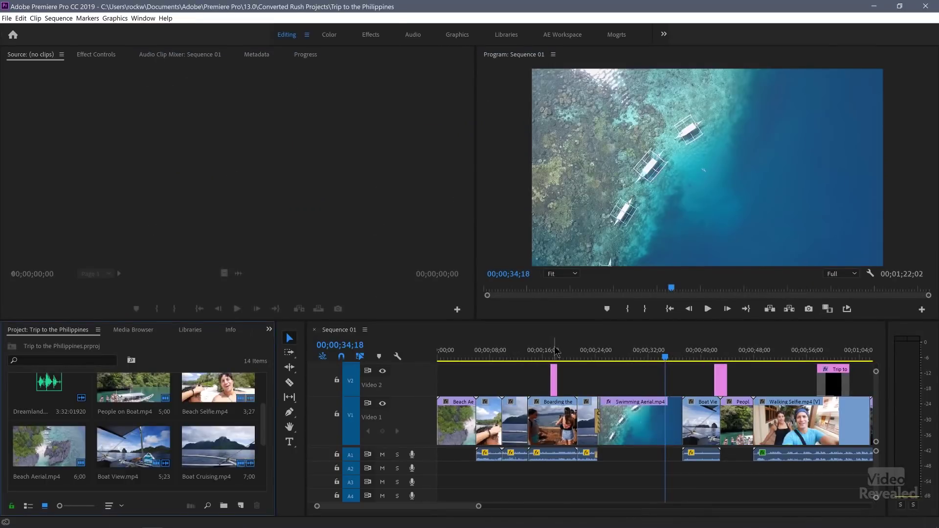
- Play the converted sequence around the first two graphics on Video 2, starting near 00;00;17 and 00;00;40
left_click(556, 352)
key("space")
left_click(703, 350)
key("space")
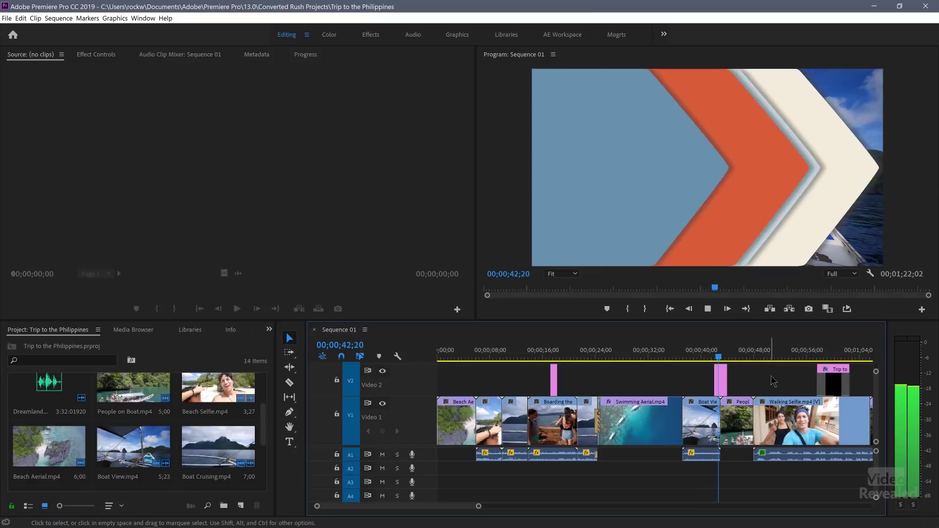
- Play the Trip to the Philippines title from 00;00;57;18 into the Water Aerial clip, with the whole sequence fitted in the timeline
left_click(817, 357)
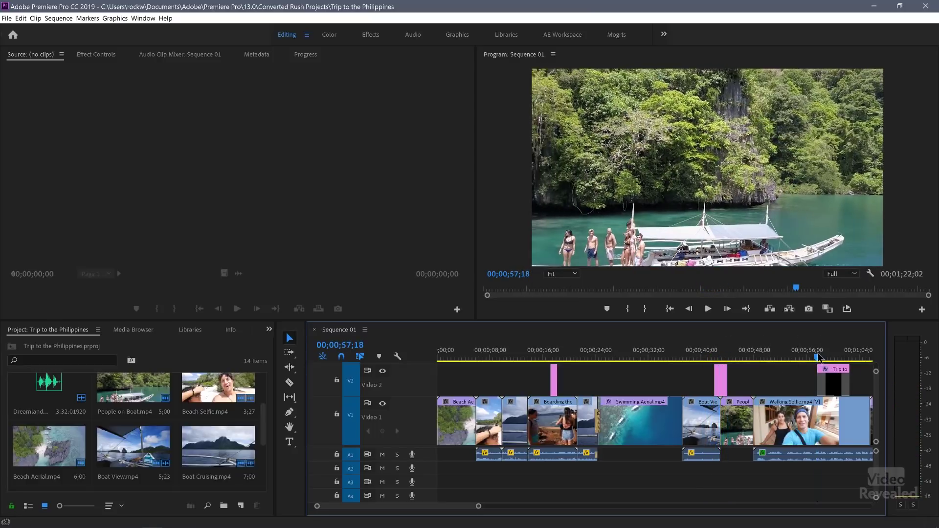
key("space")
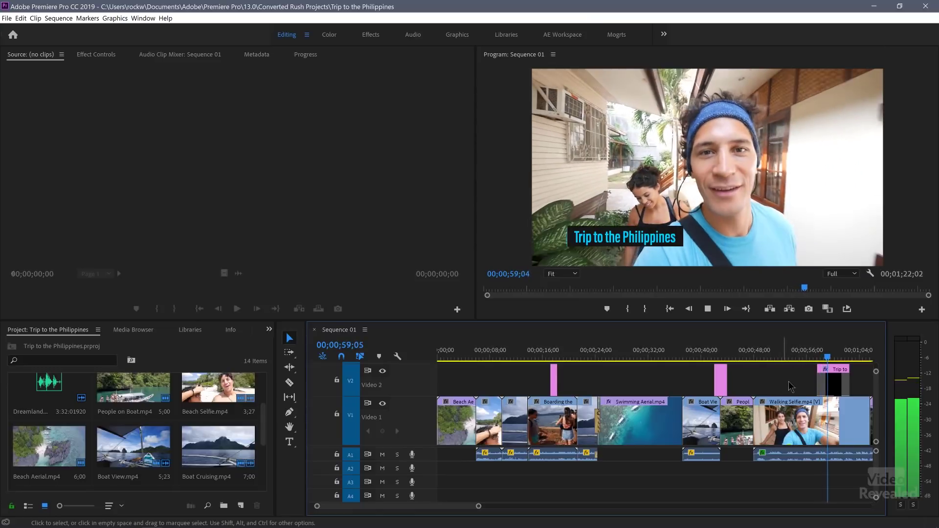
scroll(803, 441, "down", 4)
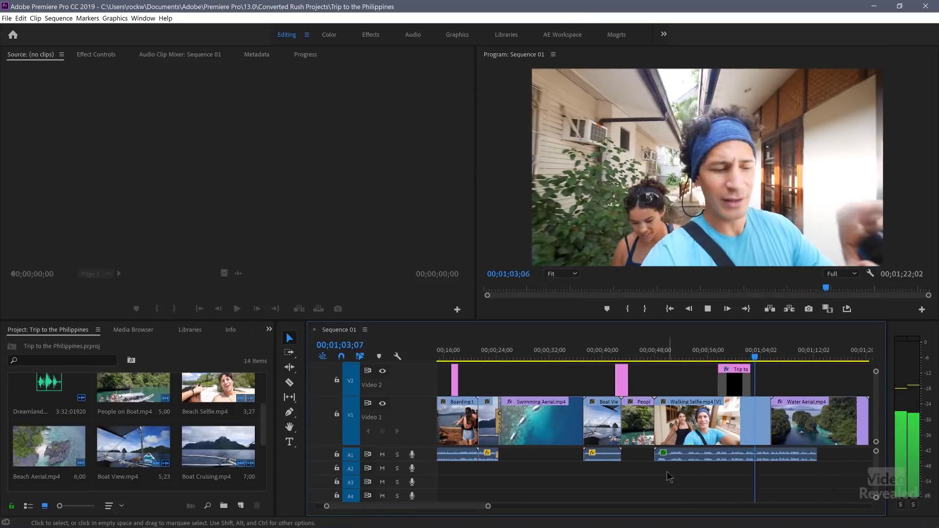
key("backslash")
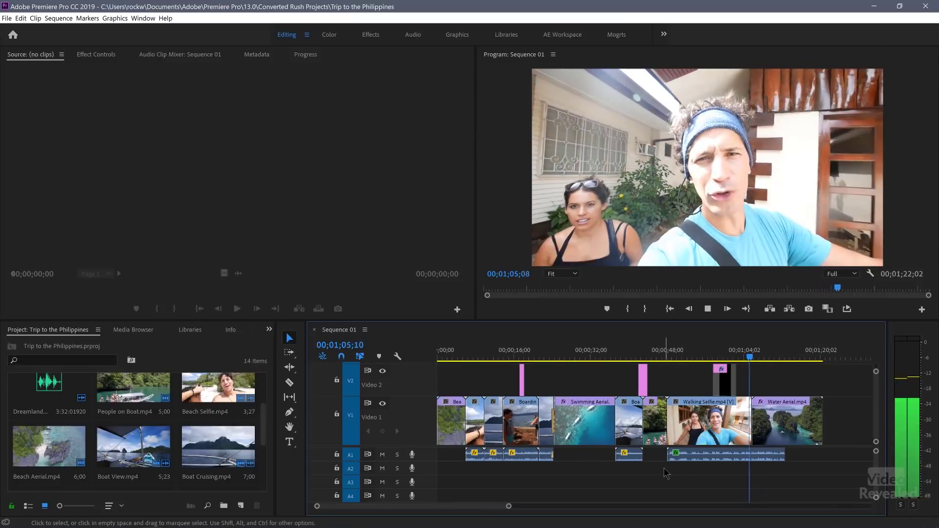
key("space")
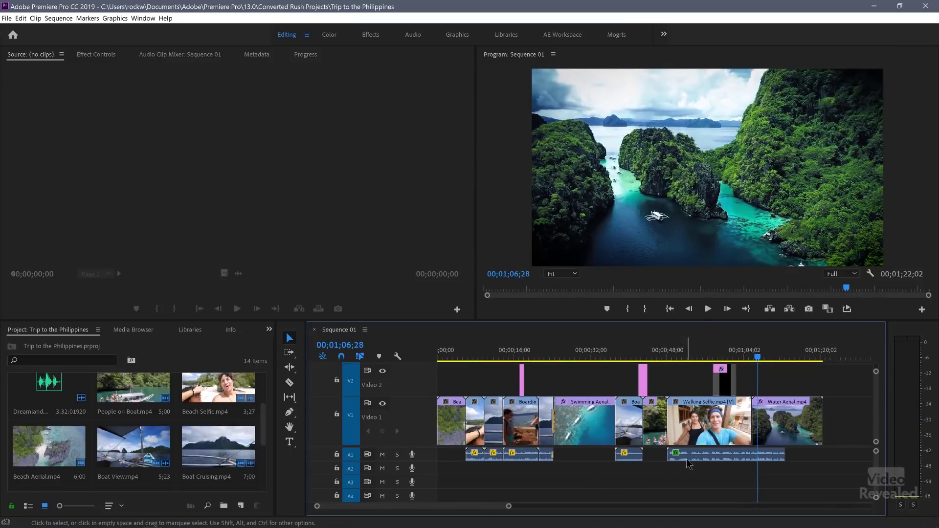
- Inspect the Walking Selfie clip's audio, then show the effect settings of the Water Aerial clip at 00;01;12;23
left_click(688, 458)
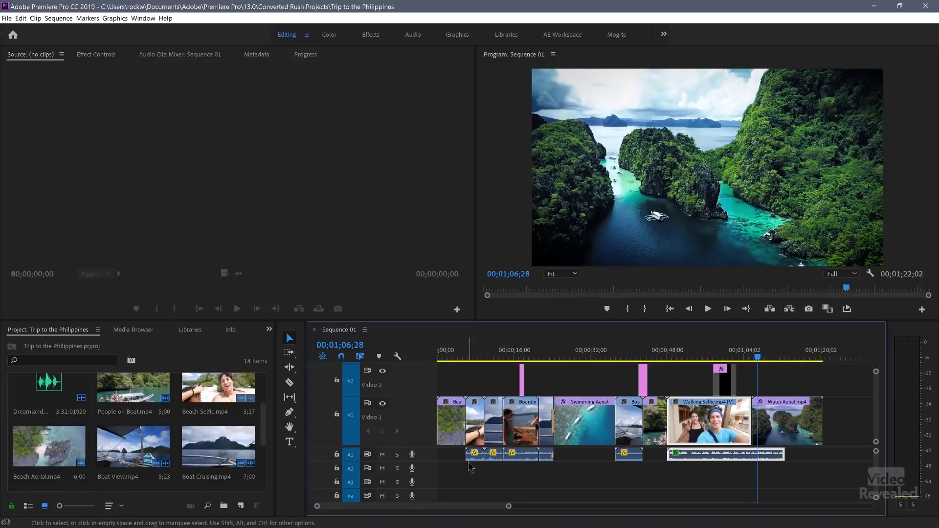
left_click(786, 354)
left_click(784, 419)
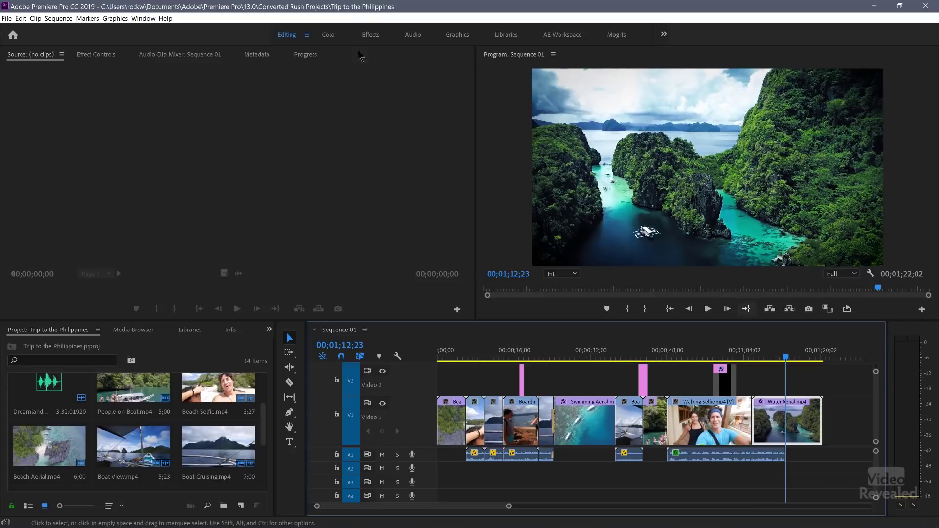
left_click(109, 56)
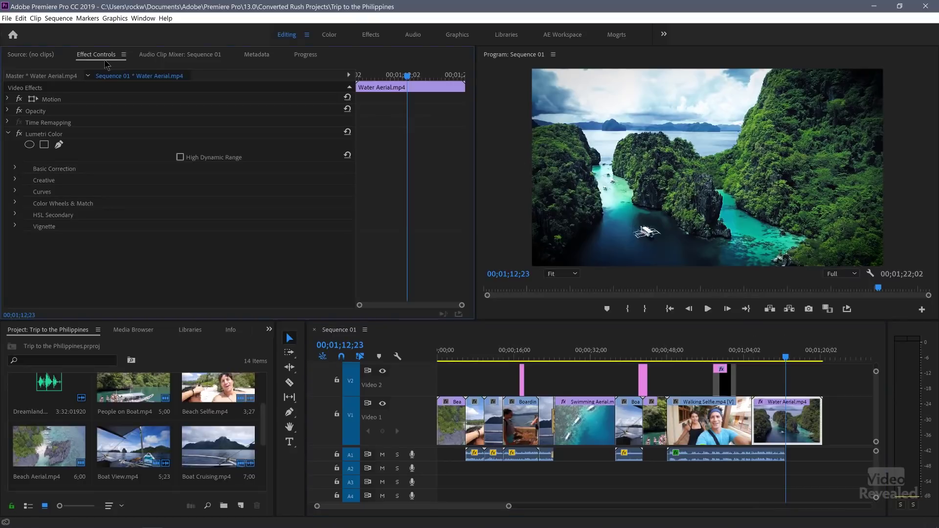